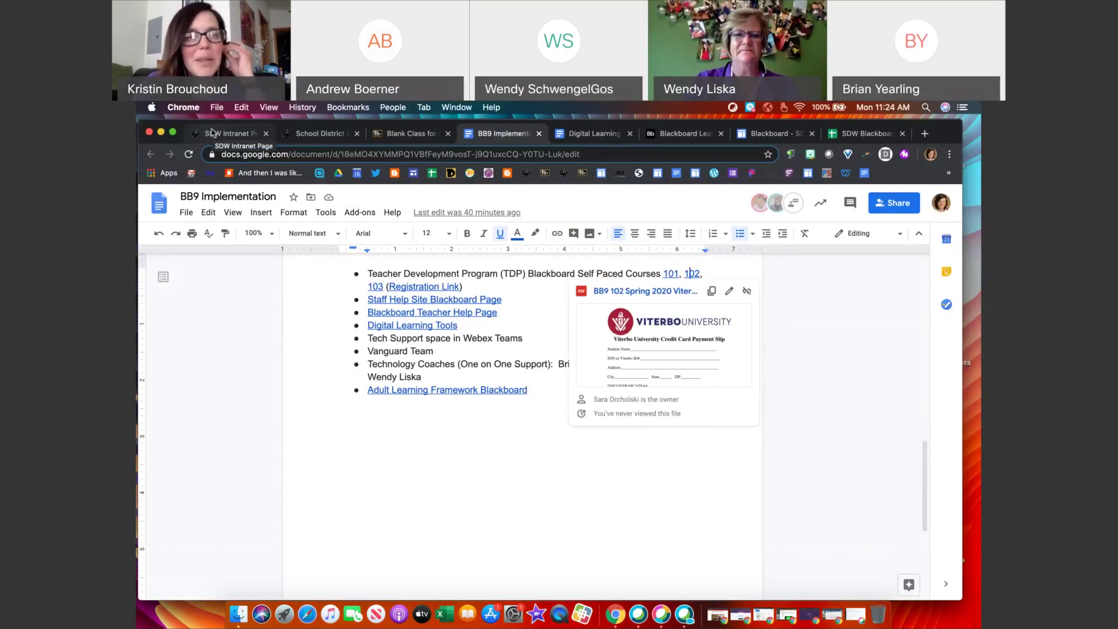
Step: Switch from the BB9 Implementation Google Doc to the SDW Intranet Page tab
left_click(214, 135)
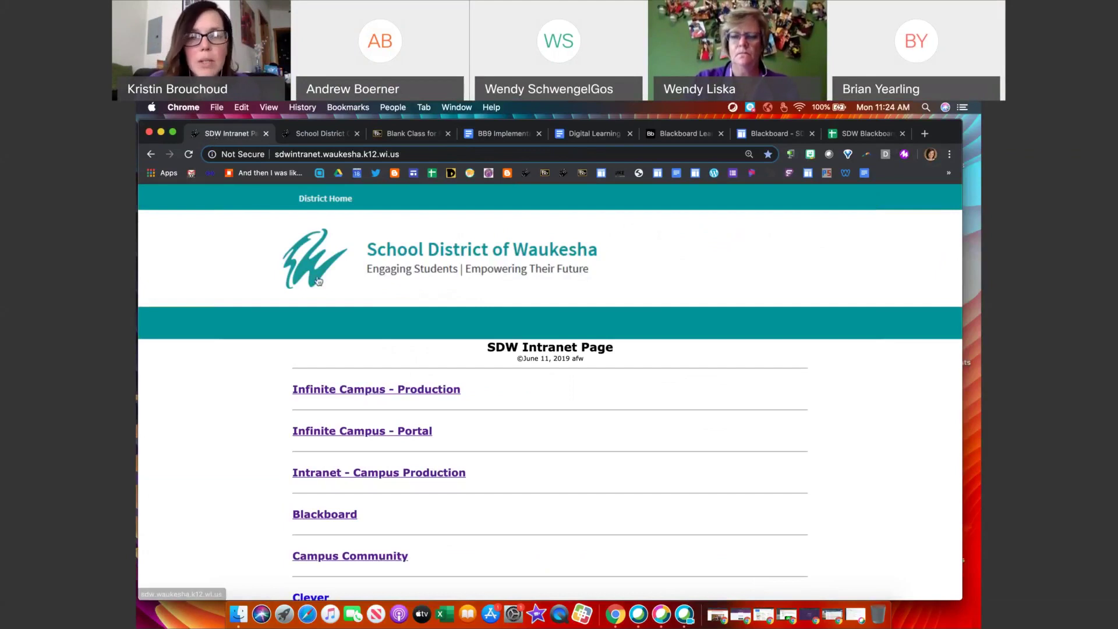
Step: Log into Intranet - Campus Production with the saved staff username and the account password
left_click(351, 476)
type("kbruc")
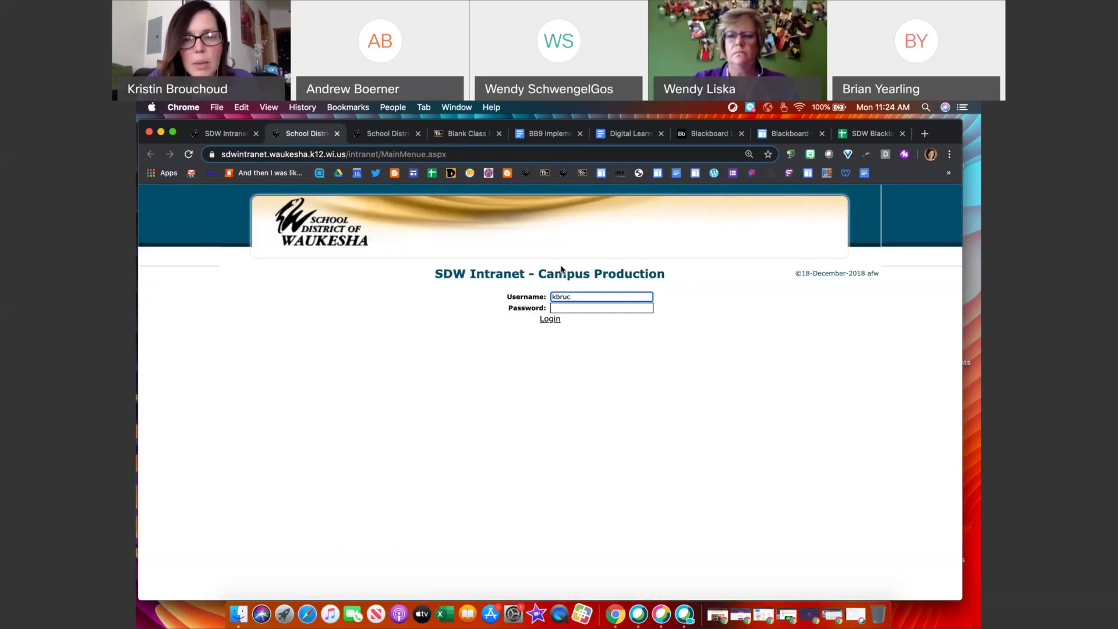
key("BackSpace")
key("BackSpace")
left_click(583, 318)
left_click(576, 309)
type("••••••••")
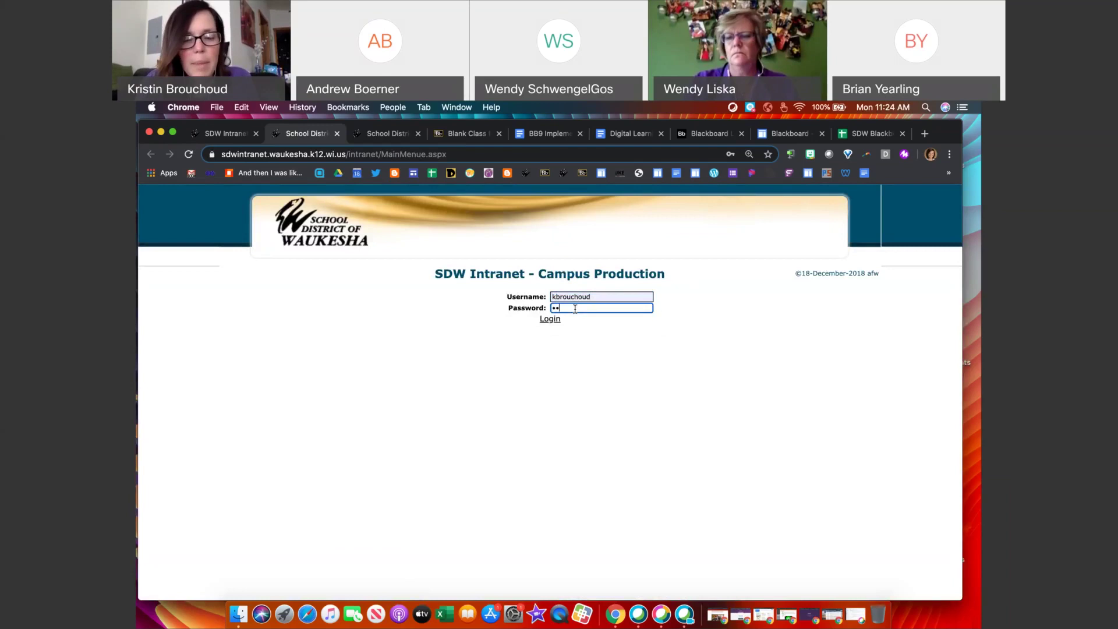
type("•••")
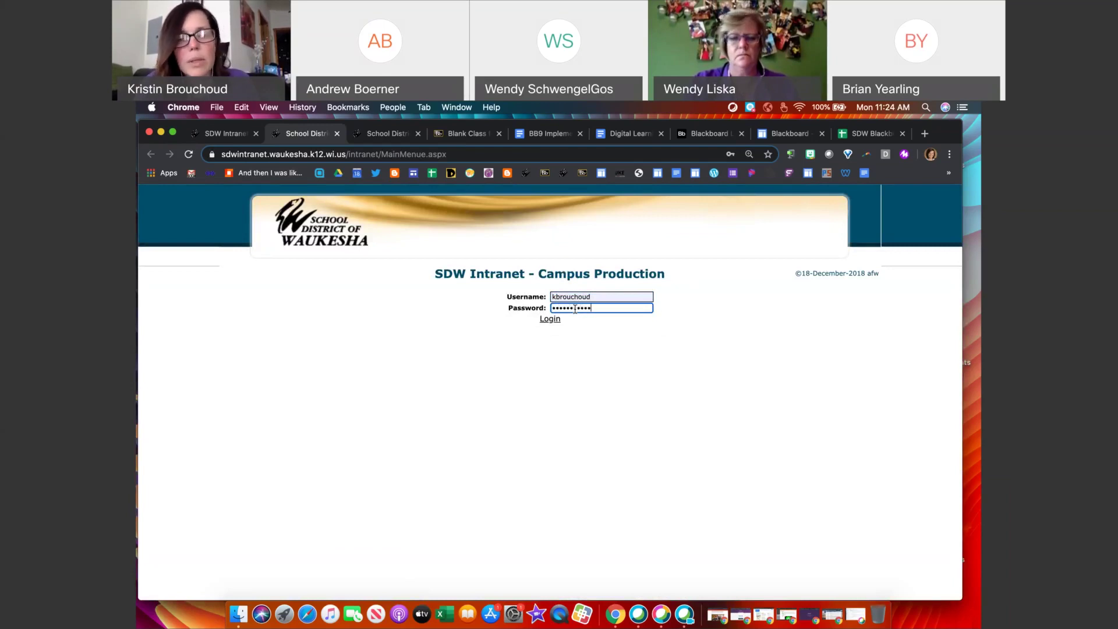
key("Return")
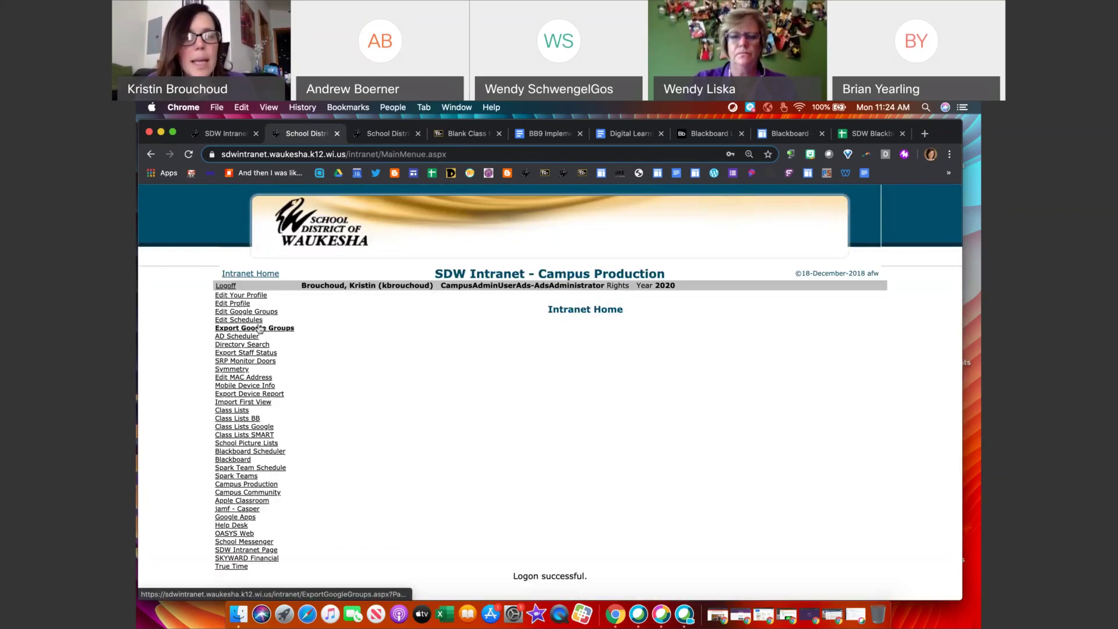
Step: Open the Blackboard Scheduler page from the left-hand link list
left_click(241, 454)
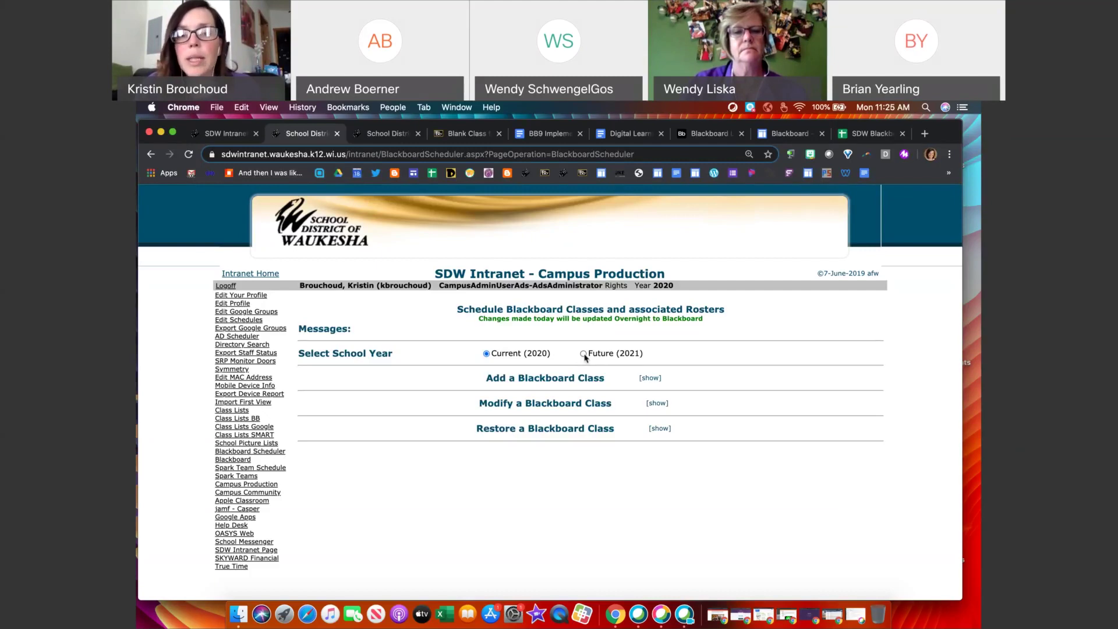
Step: Switch to Future (2021) and pick the 20-21 West High School calendar for a new class
left_click(585, 355)
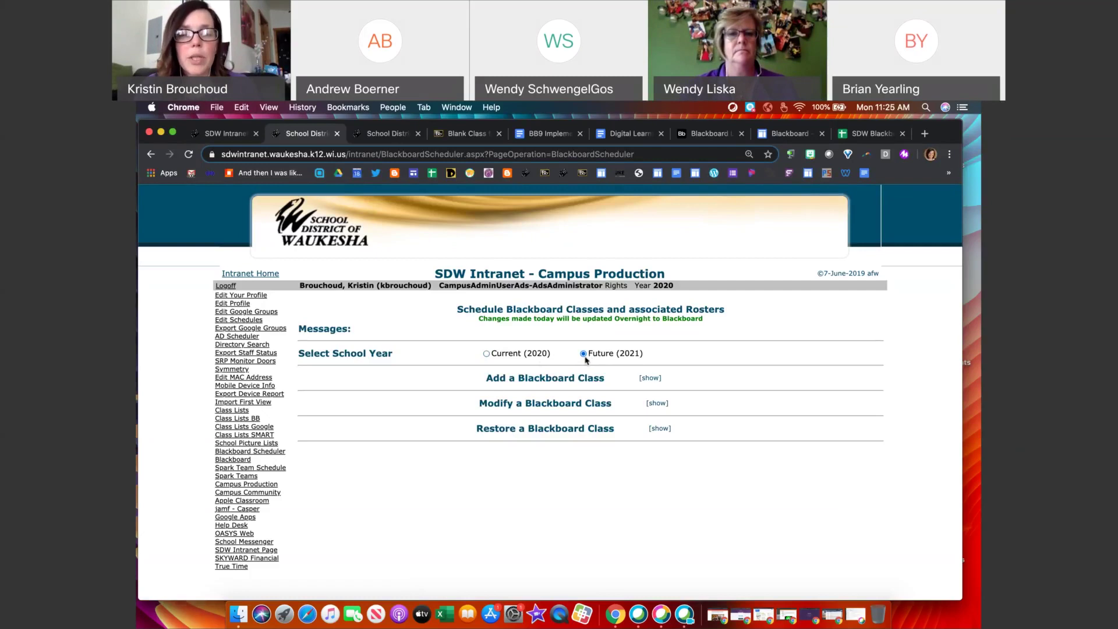
left_click(650, 378)
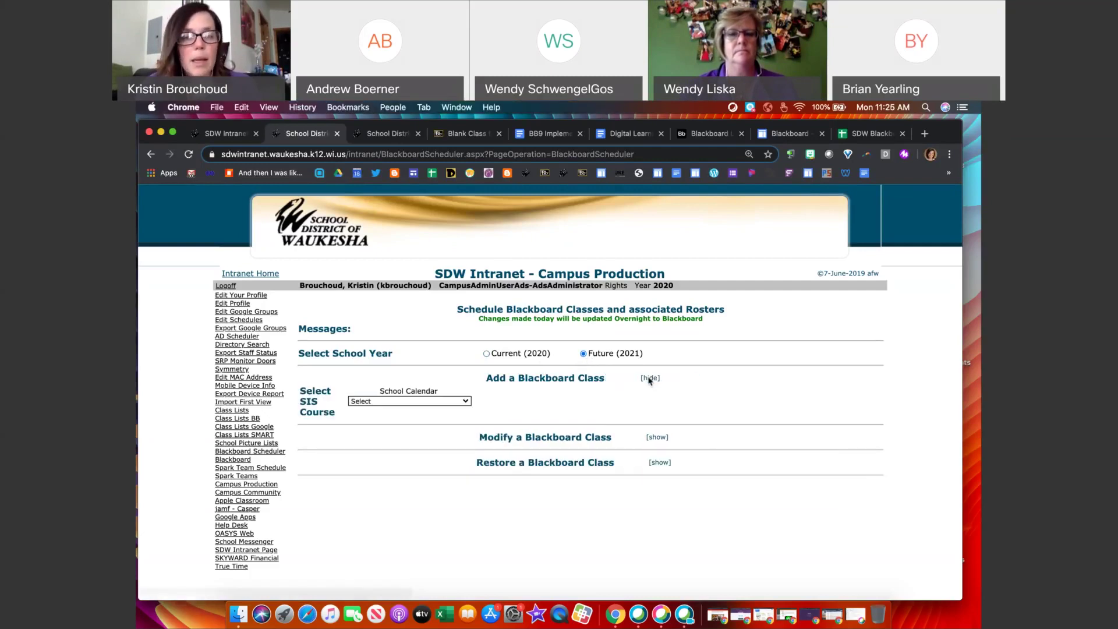
left_click(466, 402)
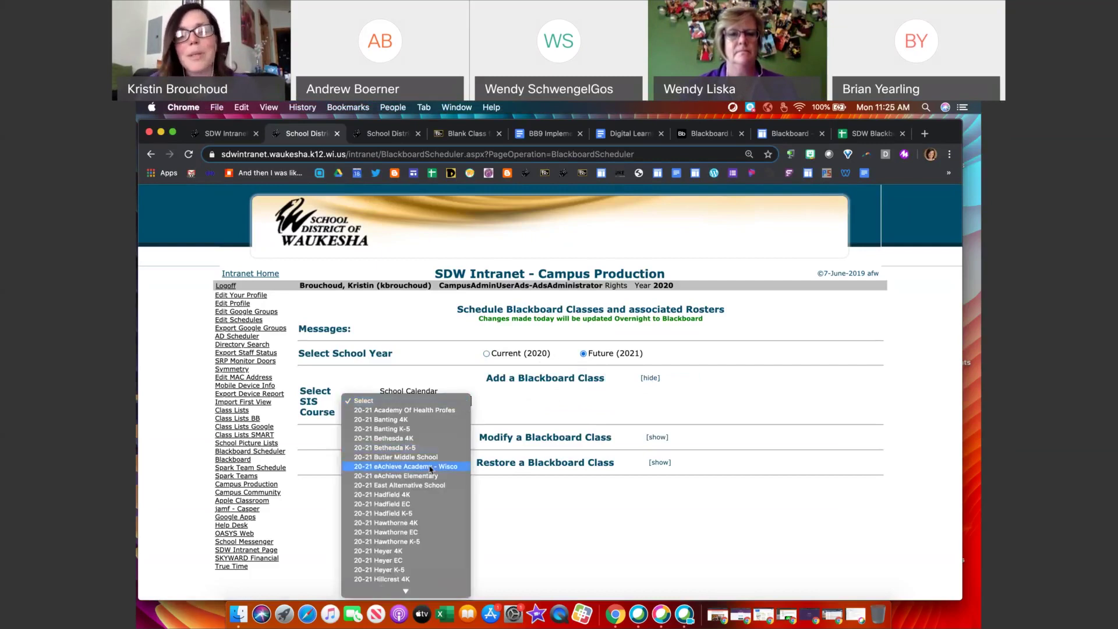
scroll(430, 464, "down", 5)
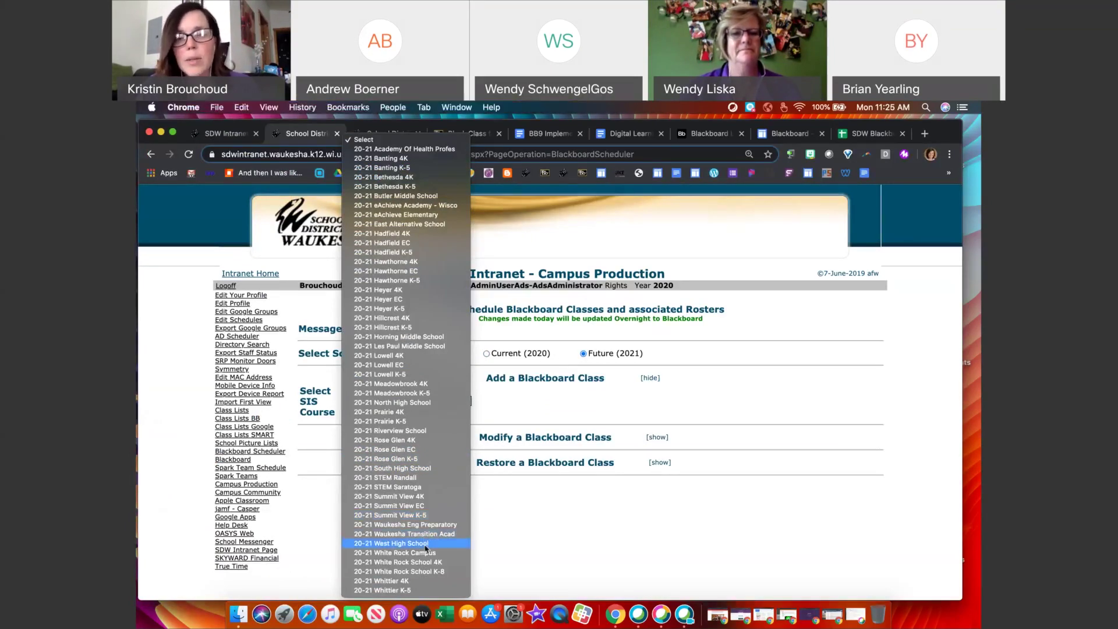
left_click(426, 545)
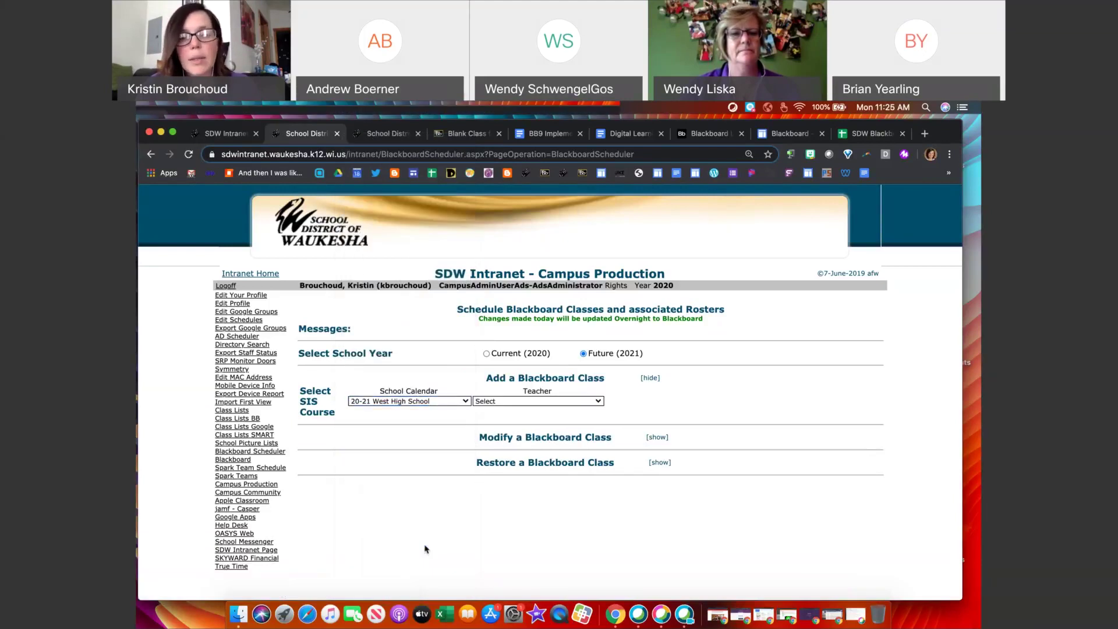
Step: Choose the teacher and the Digital Illus&Graphic Des Sem (AA05197-4A) course
left_click(598, 402)
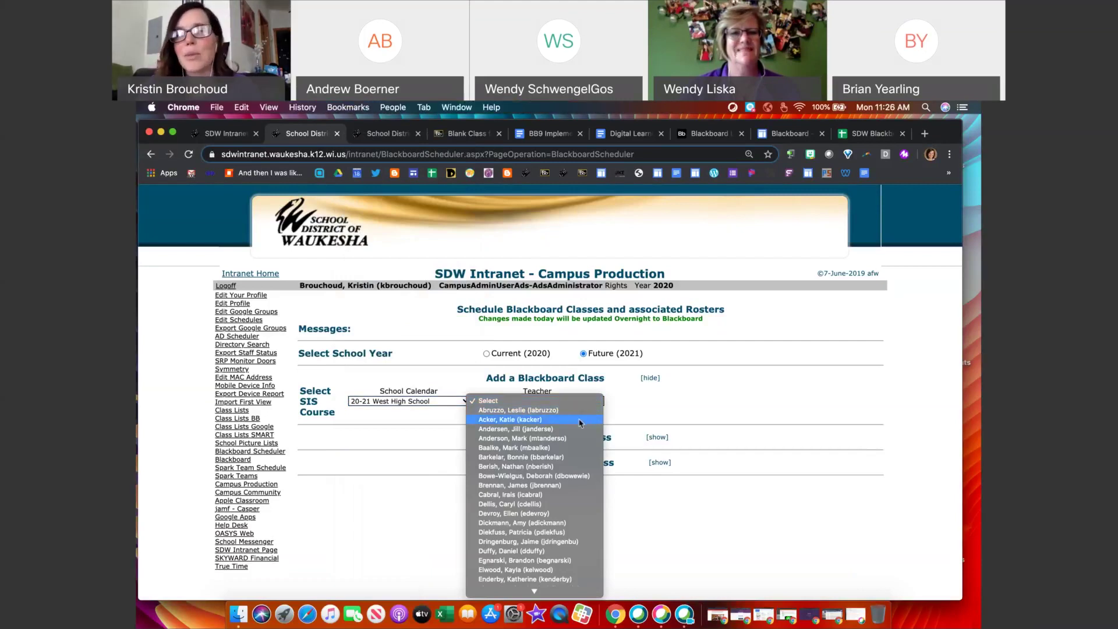
left_click(580, 421)
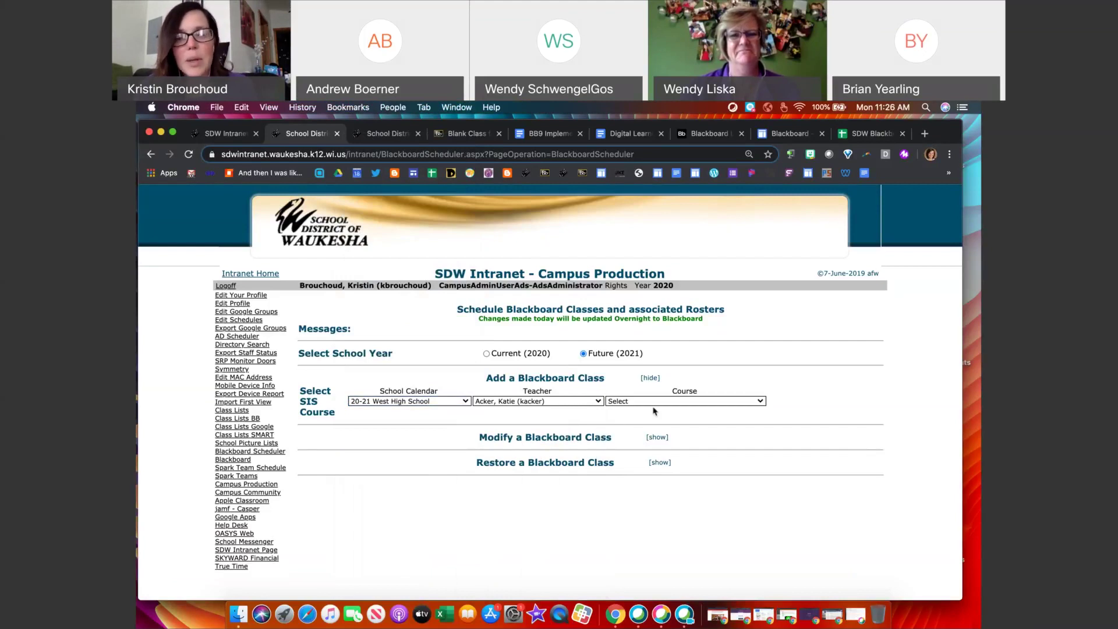
left_click(761, 402)
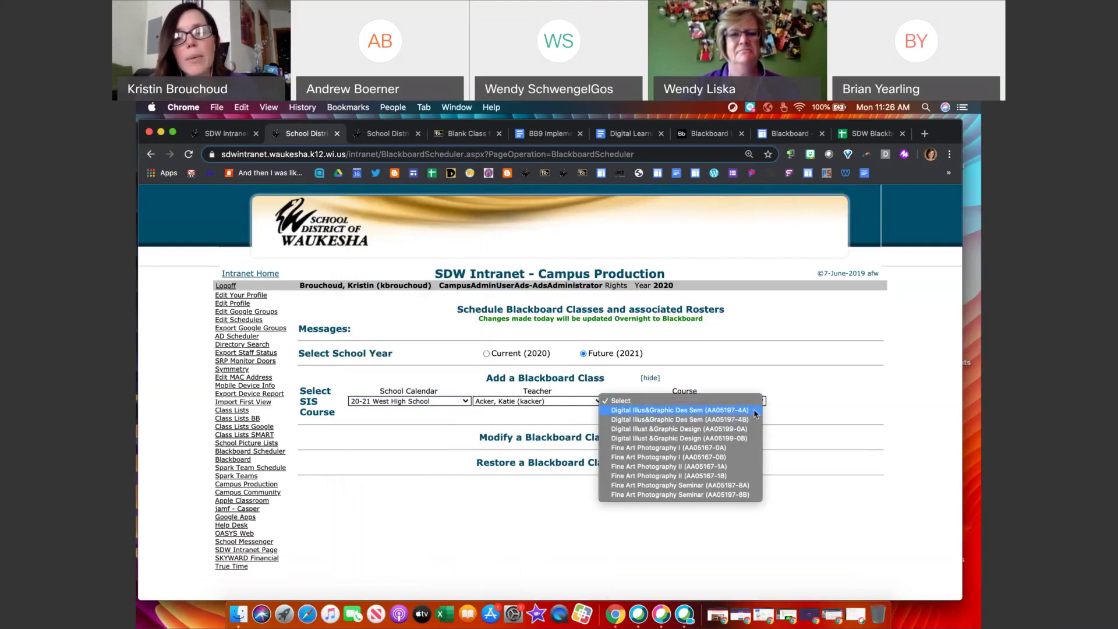
left_click(731, 411)
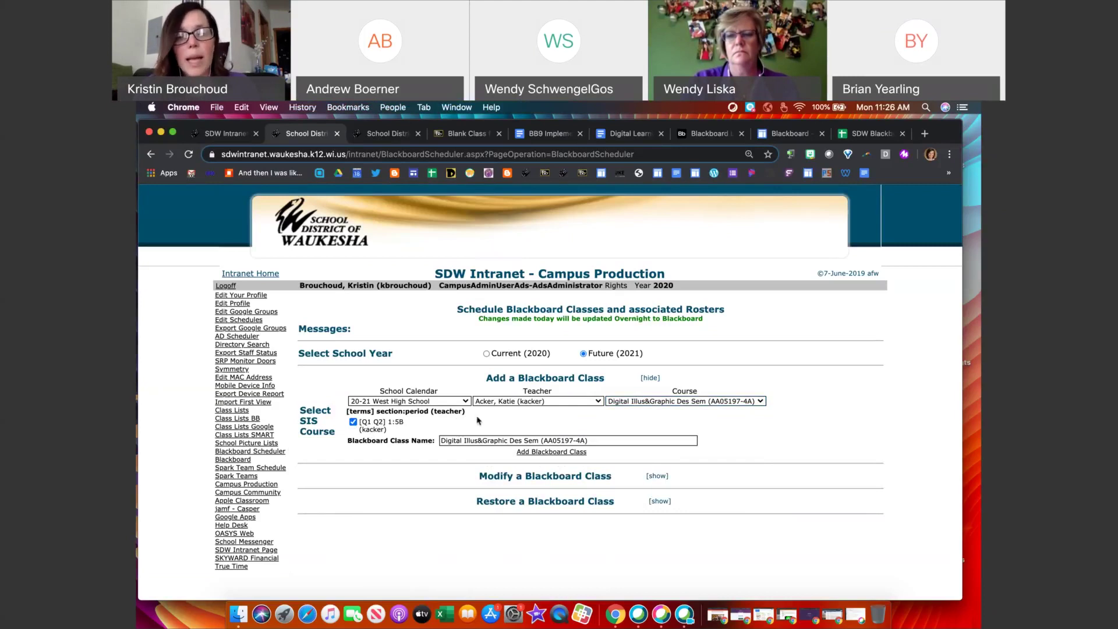
Step: Add the Digital Illus&Graphic Des Sem Blackboard class, then reload the Blackboard Scheduler page
left_click(551, 454)
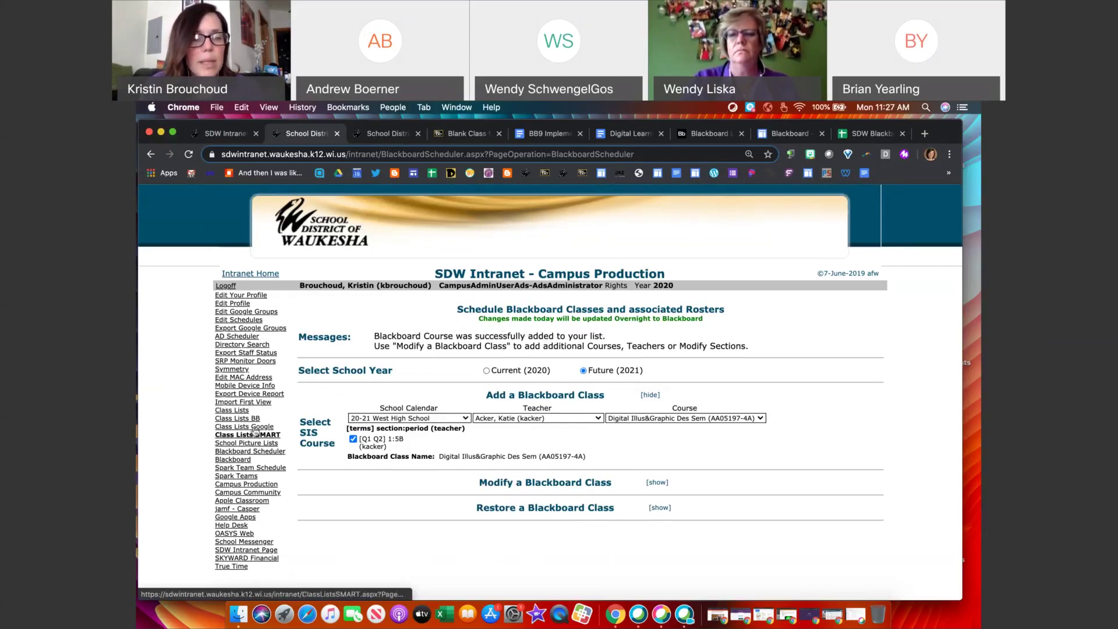
left_click(254, 452)
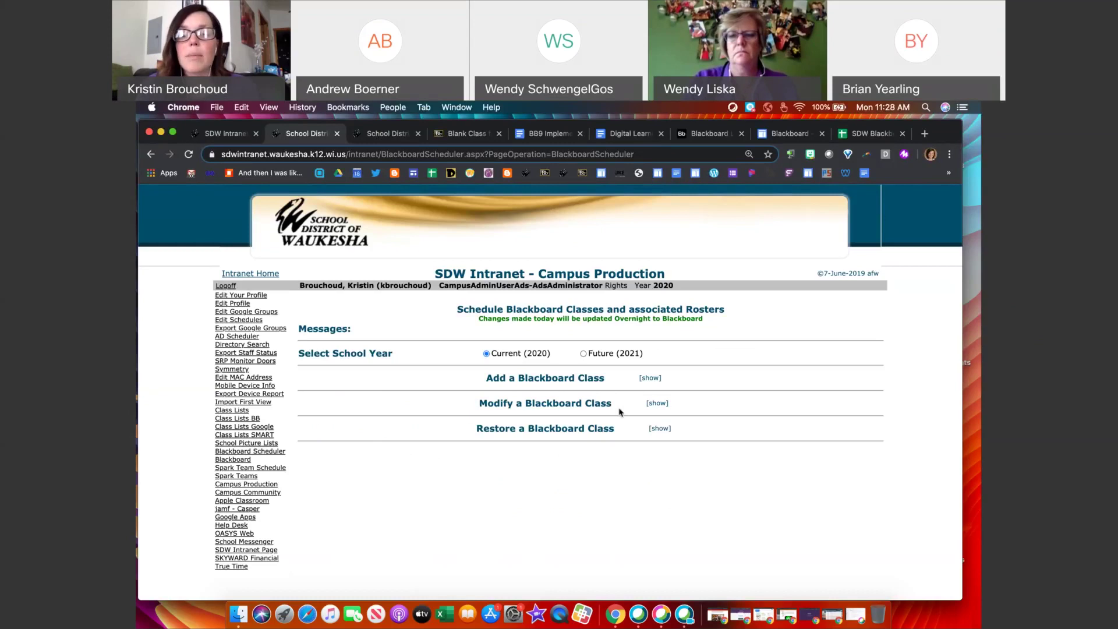
Step: Edit AP Prep English 9 (AA01001-1A) and review its 2 teachers, 2 SIS courses and 53 students
left_click(657, 404)
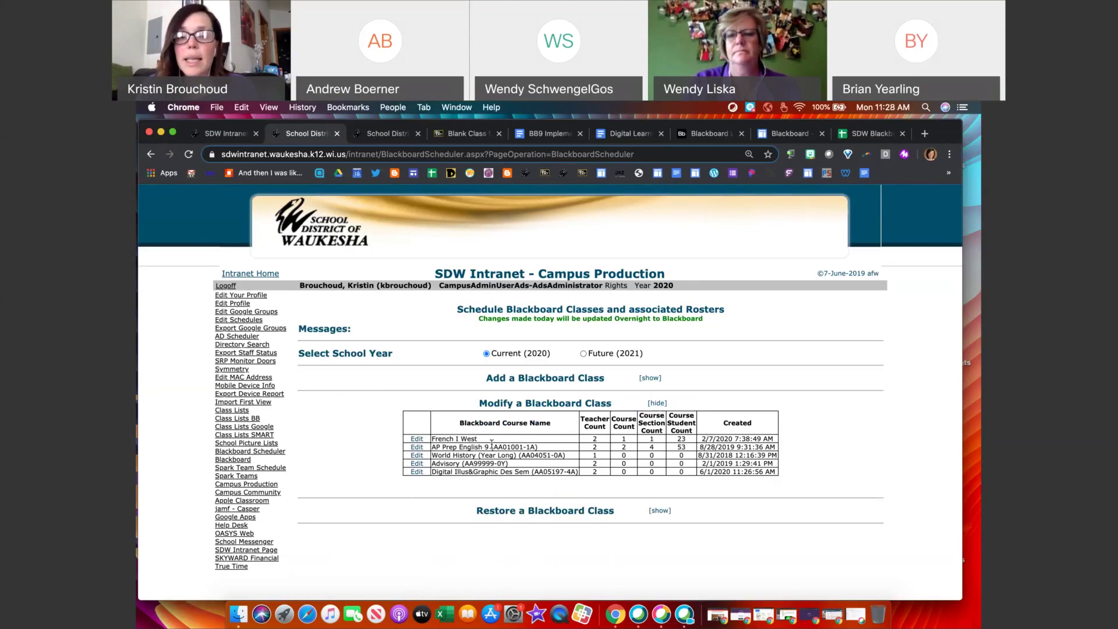
left_click(417, 447)
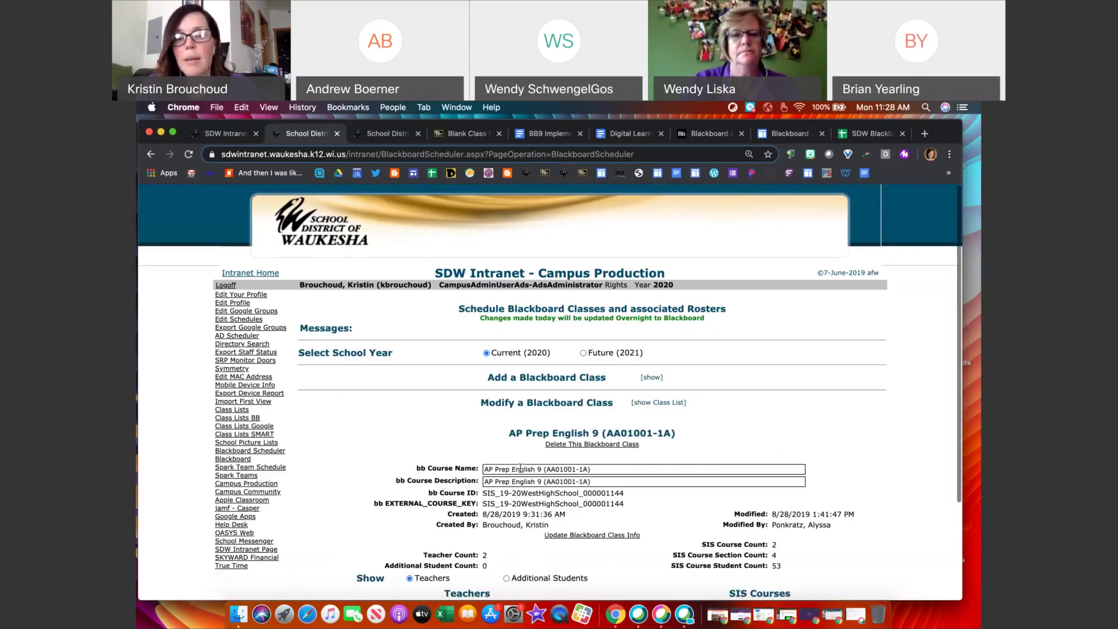
scroll(520, 468, "down", 2)
scroll(520, 469, "down", 2)
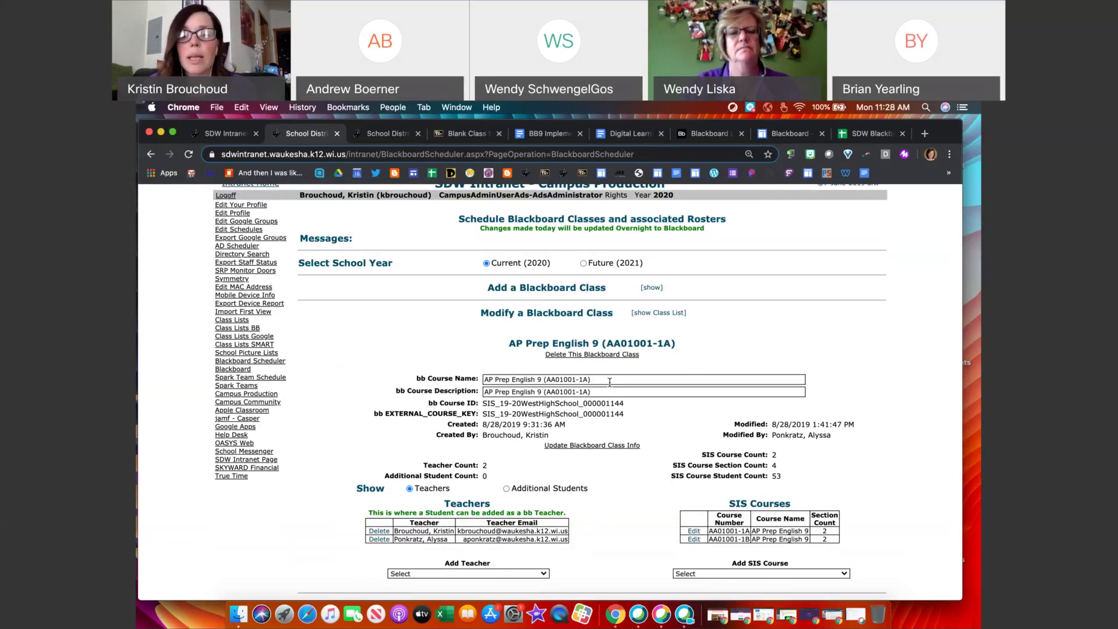
scroll(631, 428, "down", 2)
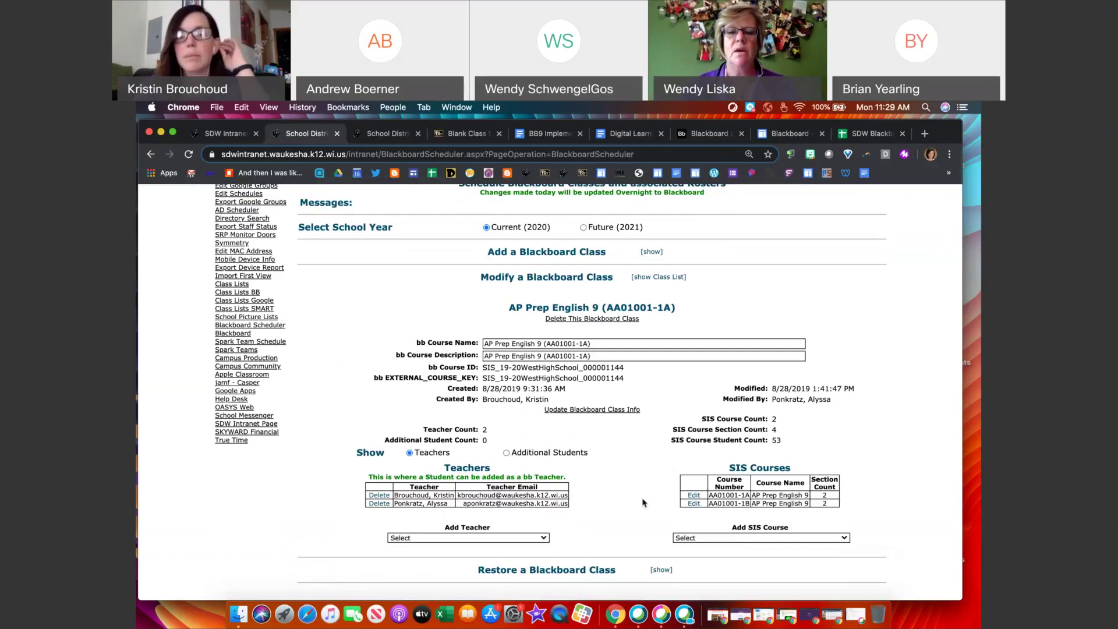
left_click(845, 539)
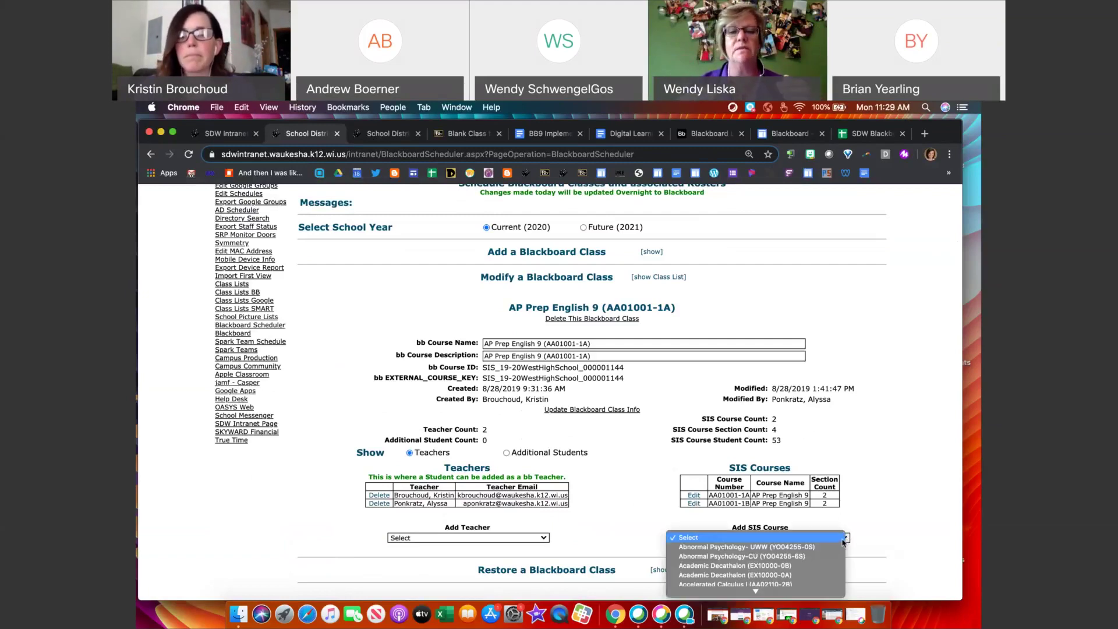
left_click(869, 475)
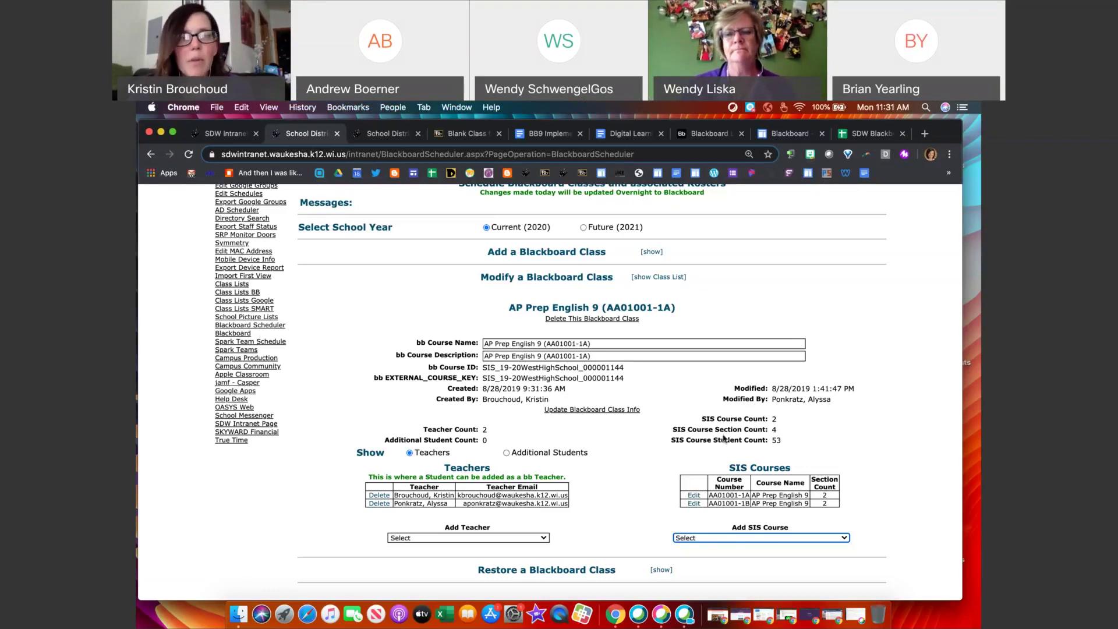
Step: Scroll back to the top of the scheduler and switch to the School District of Waukesha homepage tab
scroll(725, 439, "up", 3)
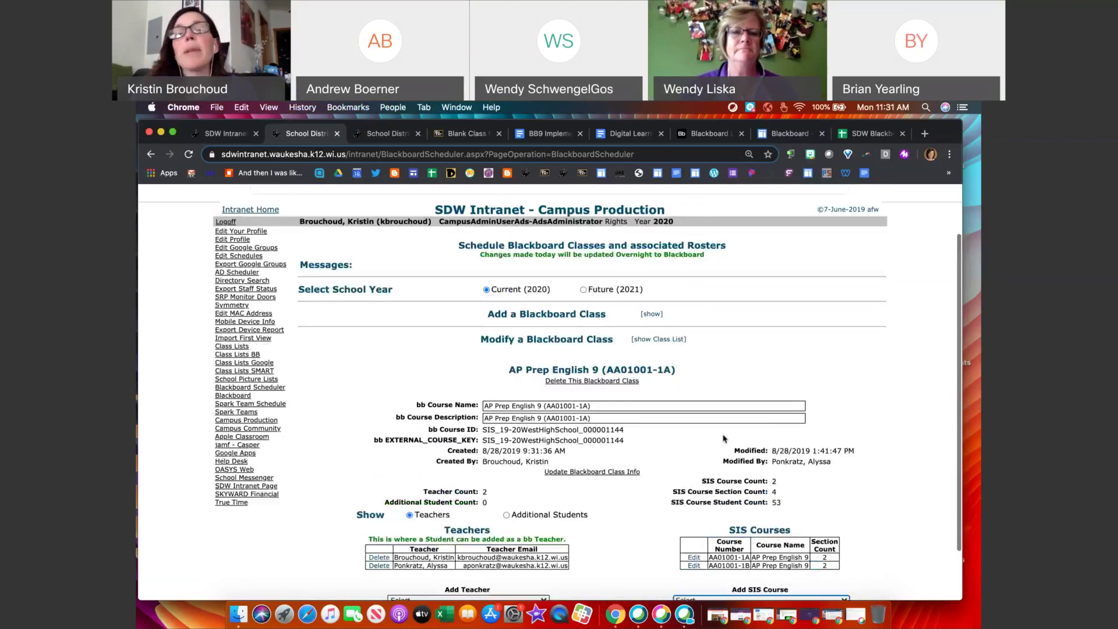
scroll(724, 439, "up", 1)
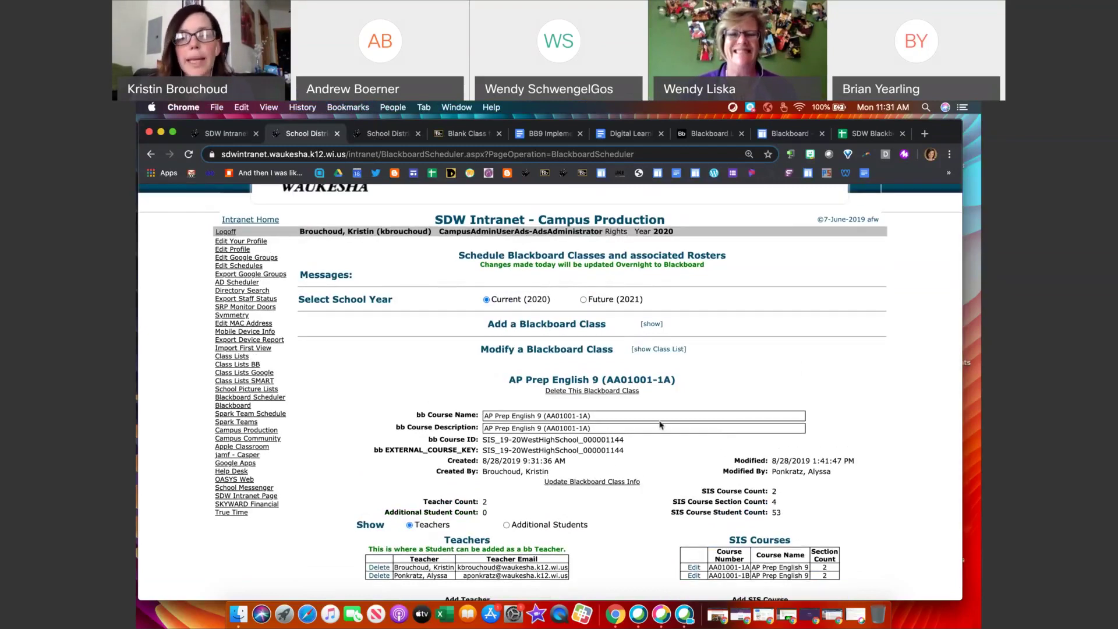
scroll(639, 390, "up", 4)
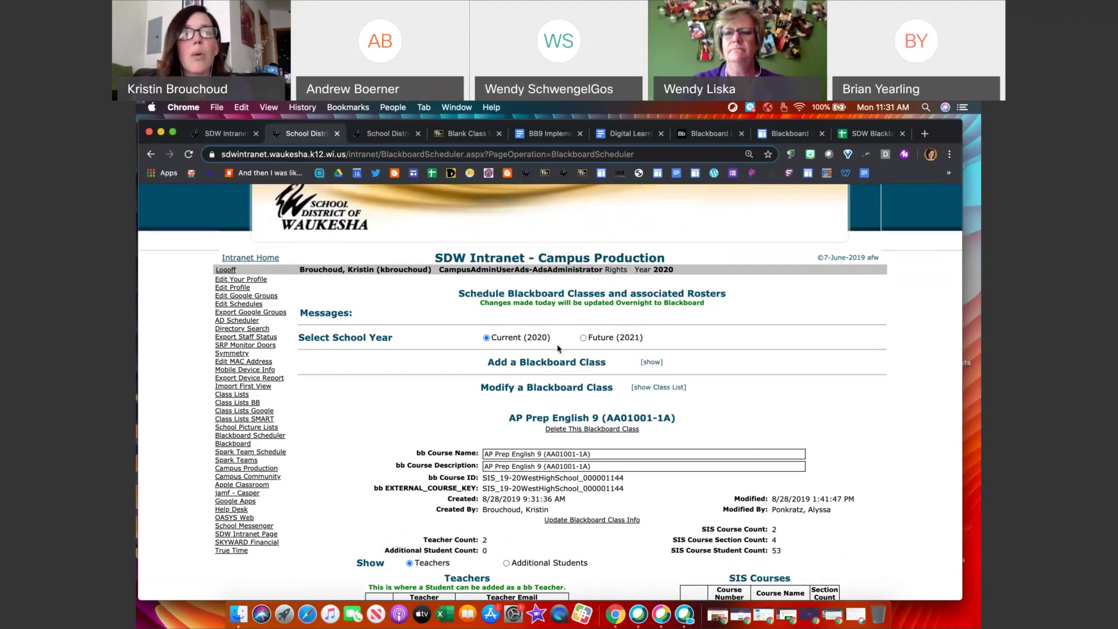
scroll(558, 349, "up", 1)
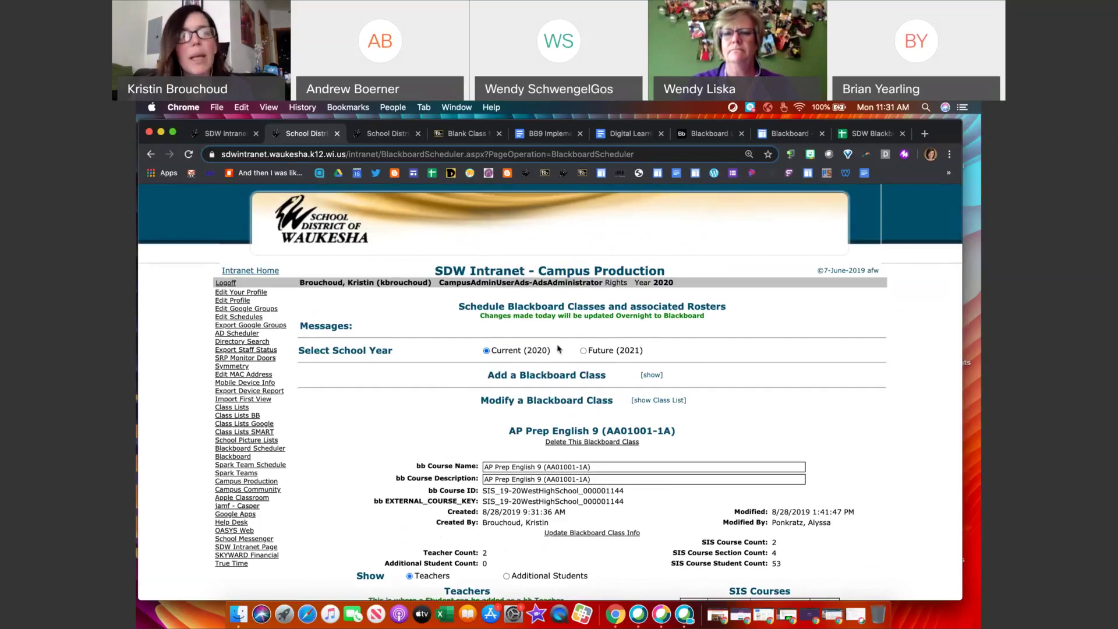
scroll(557, 348, "down", 1)
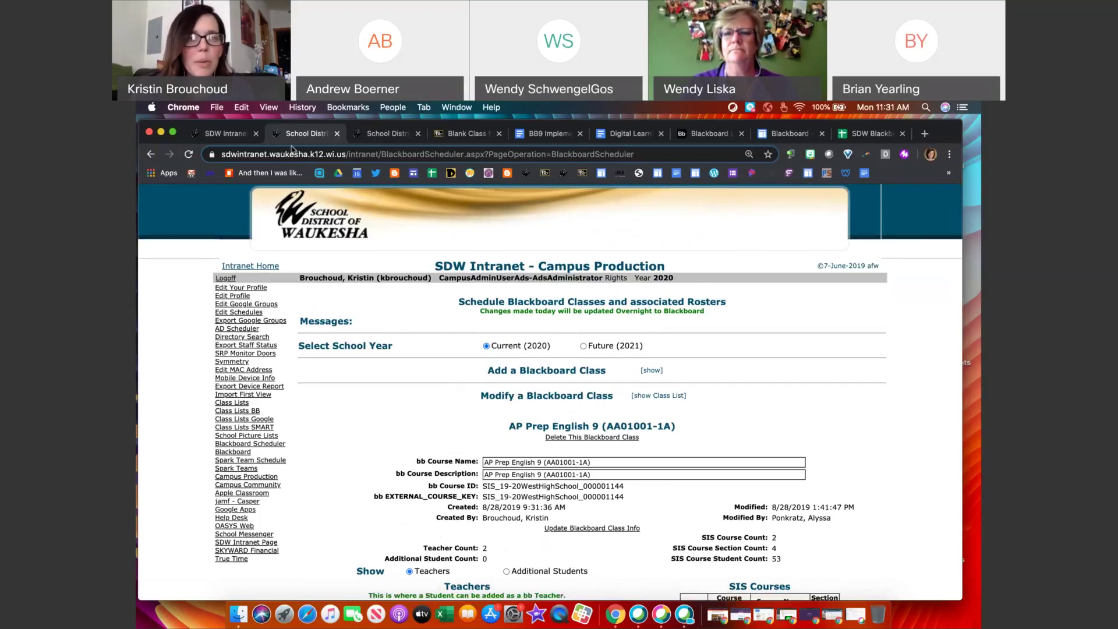
left_click(368, 138)
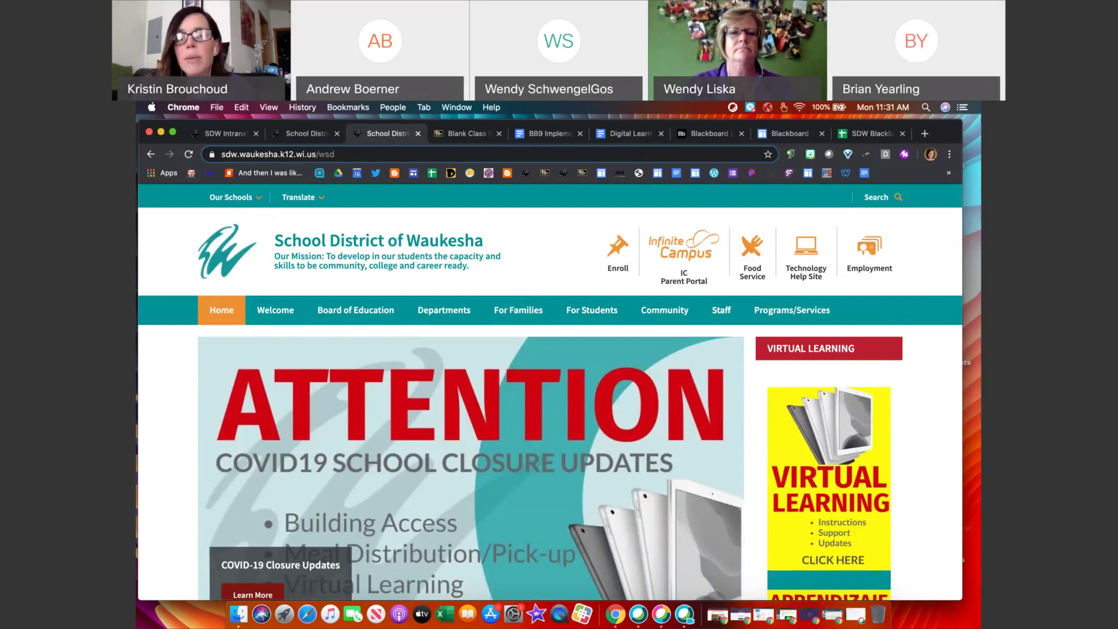
Step: Visit the Staff page, return home, reopen Staff, then bring up the district site's Sign In form
left_click(725, 314)
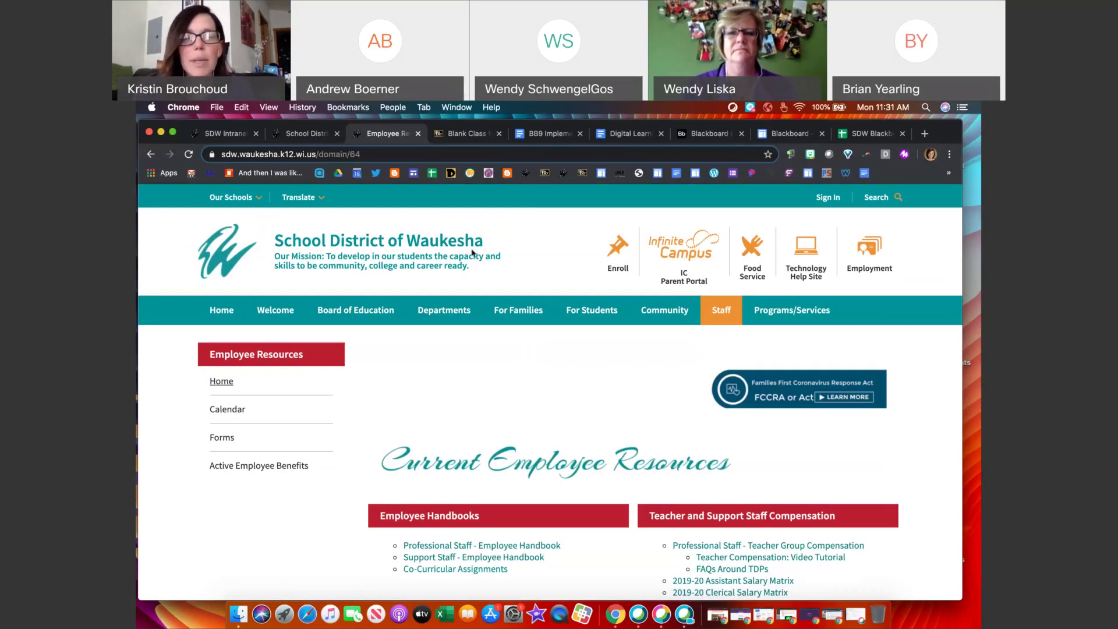
left_click(216, 266)
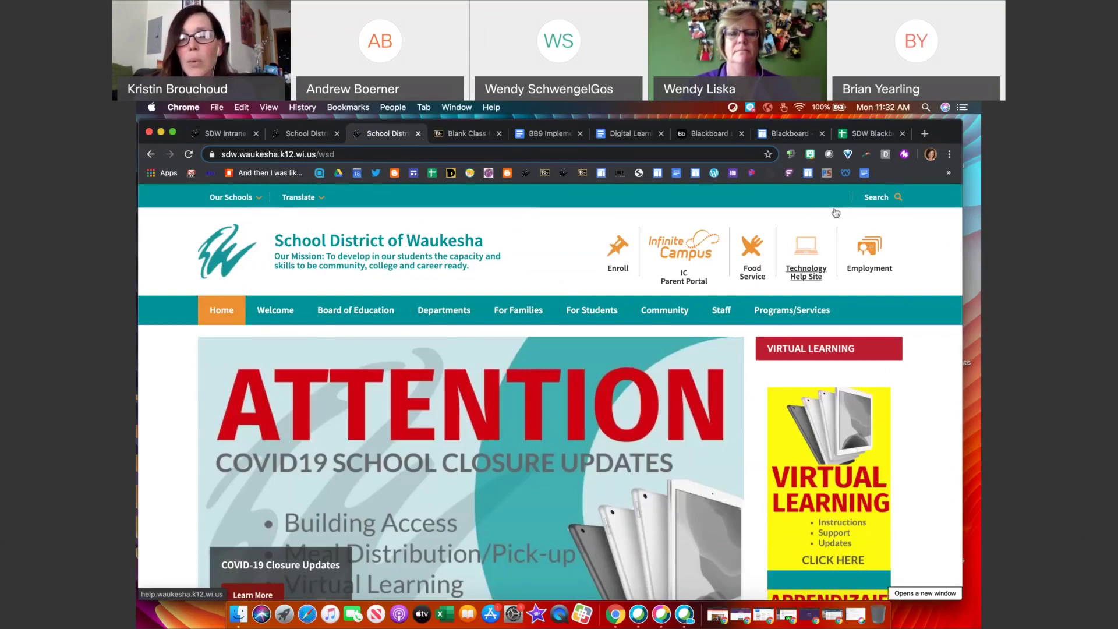
left_click(719, 313)
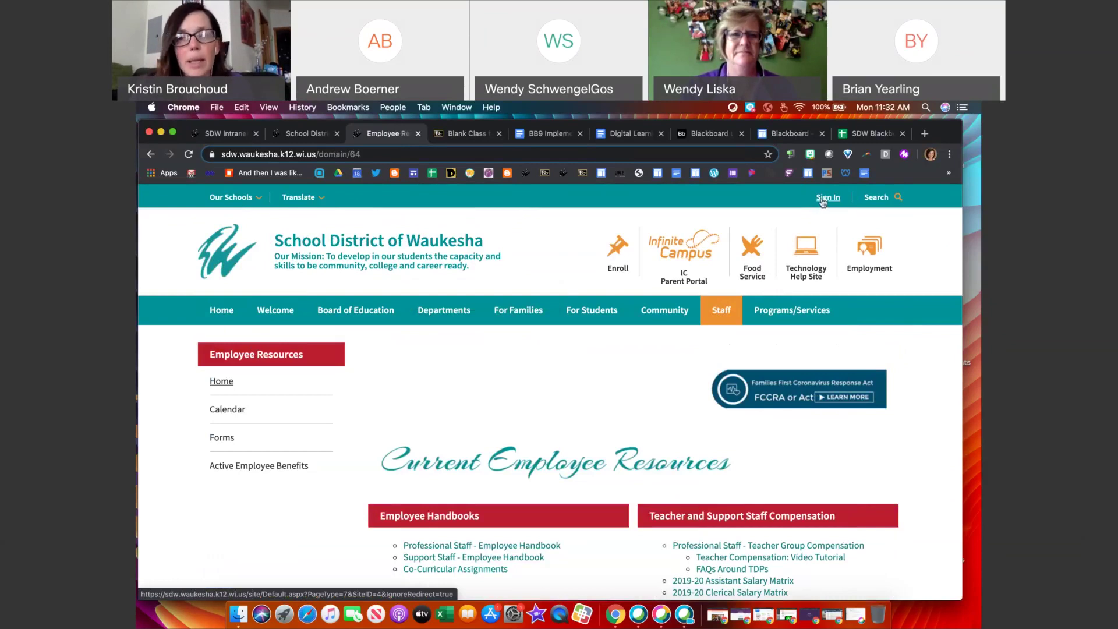
left_click(824, 199)
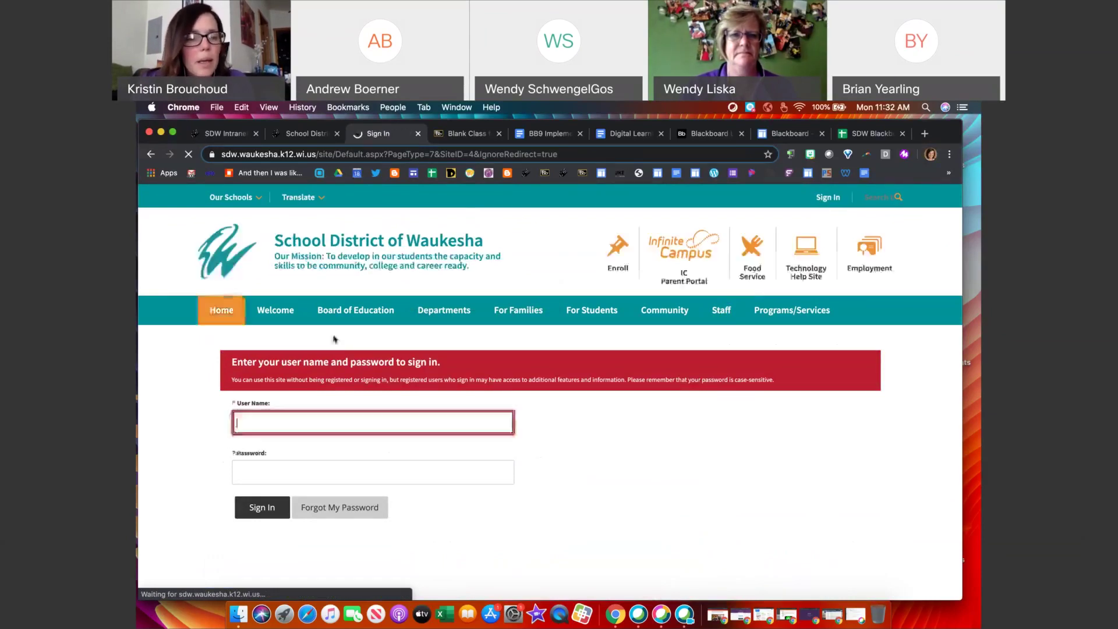
Step: Sign into the district website with the staff account password
left_click(277, 474)
type("•")
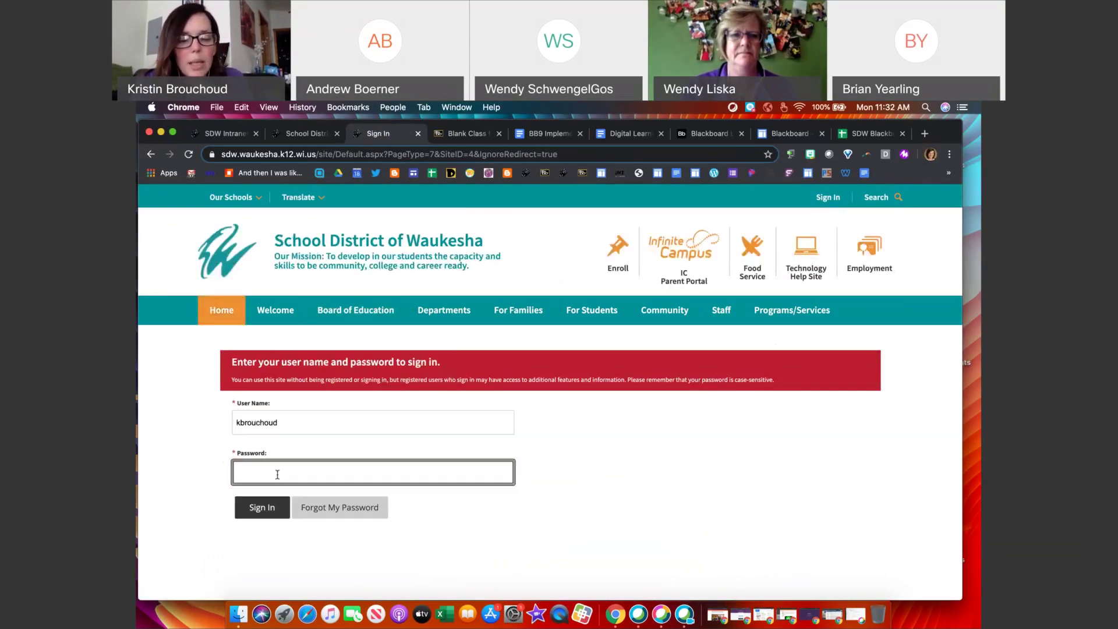
type("•••••••••")
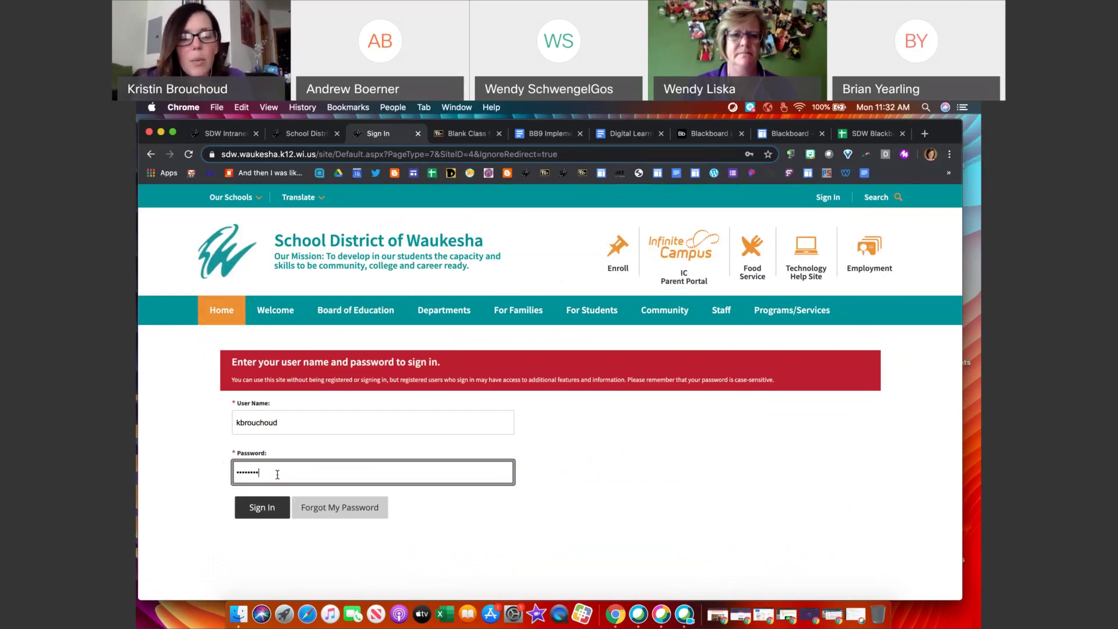
left_click(271, 510)
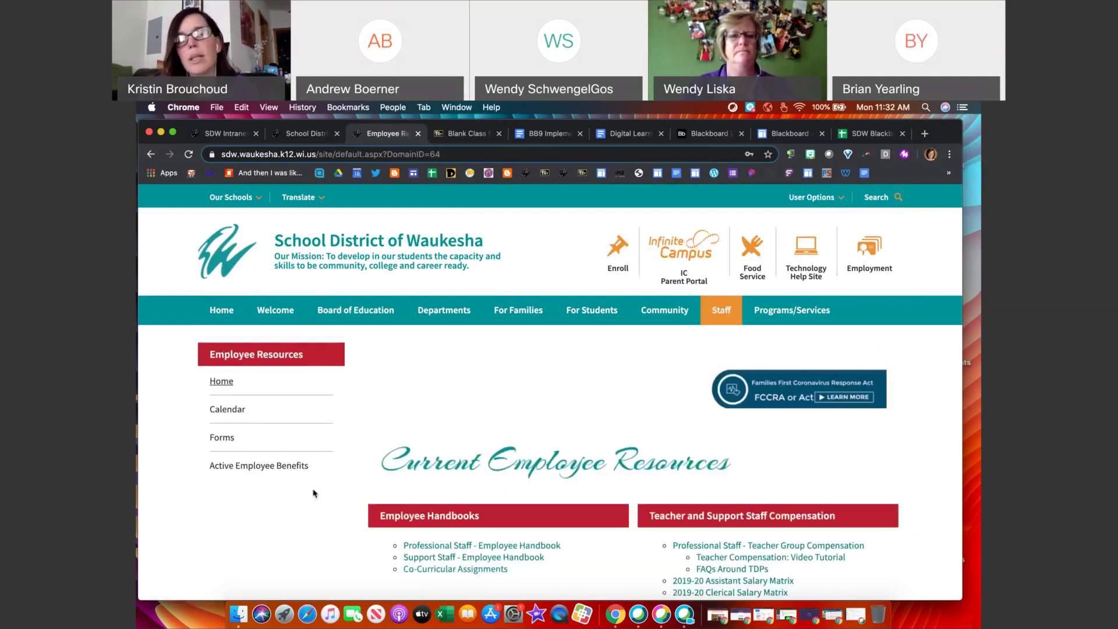
mouse_move(722, 317)
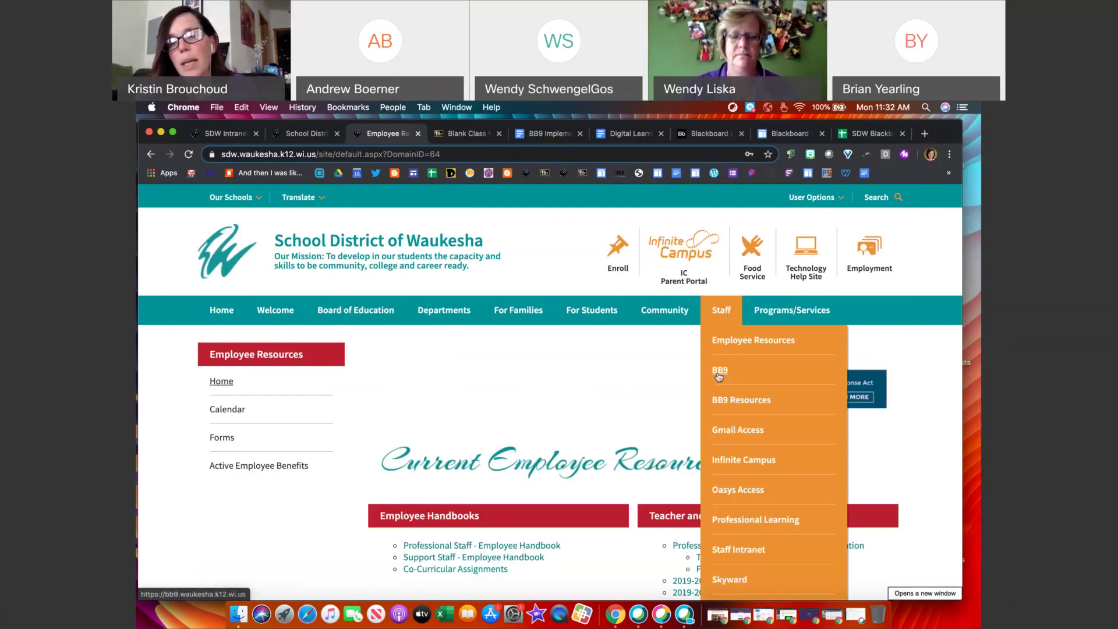
Step: Open Staff > BB9 Resources and scroll through the High School Blackboard Course Shells table
left_click(737, 406)
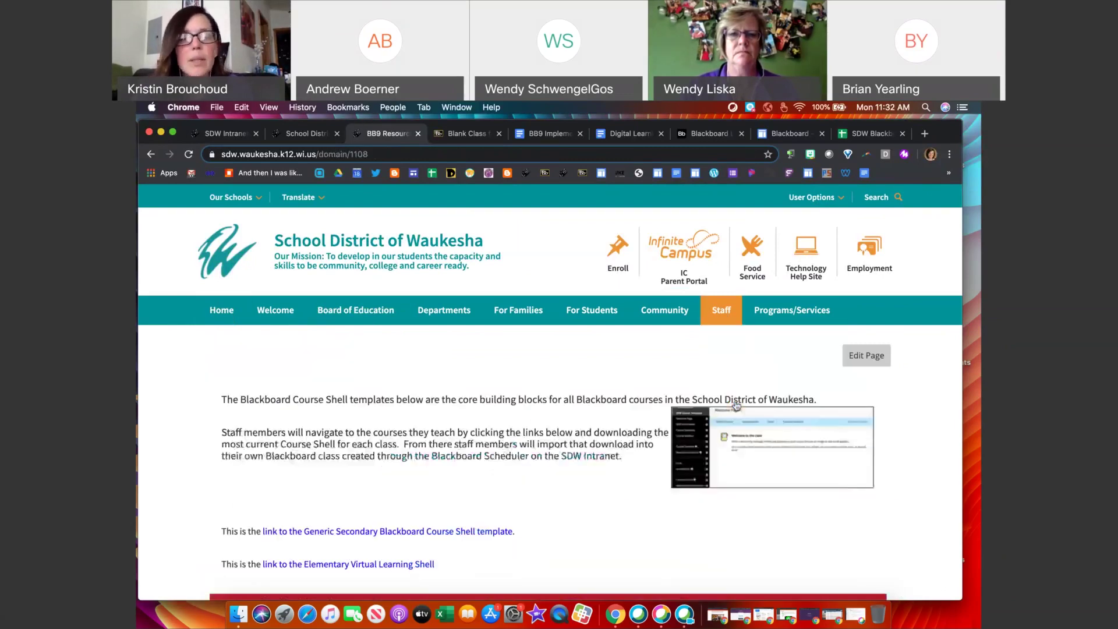
scroll(669, 486, "down", 1)
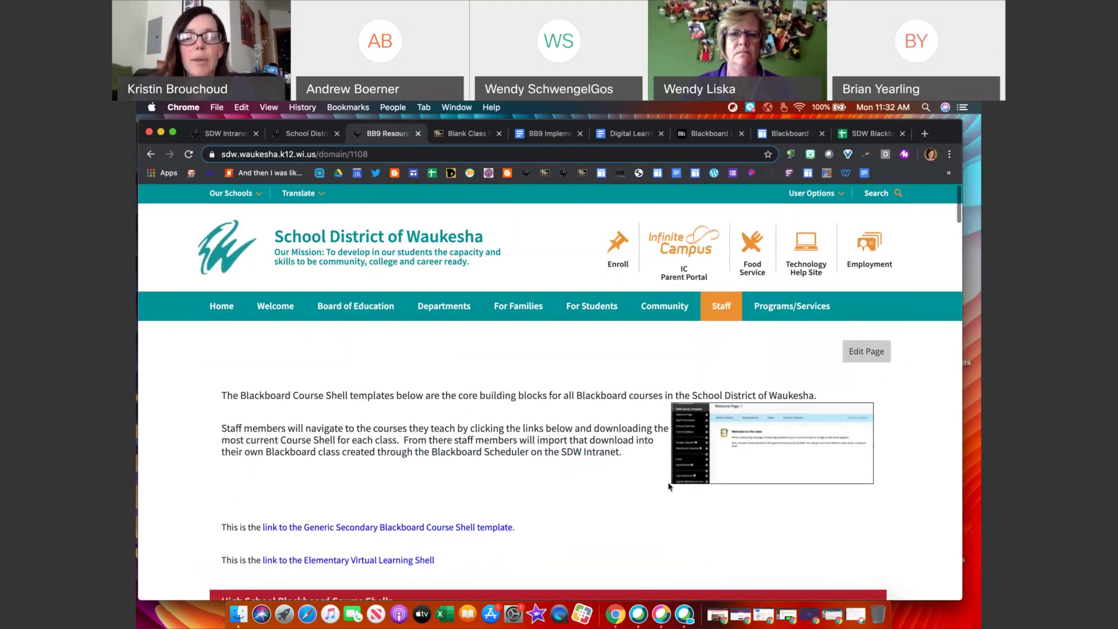
scroll(669, 486, "down", 2)
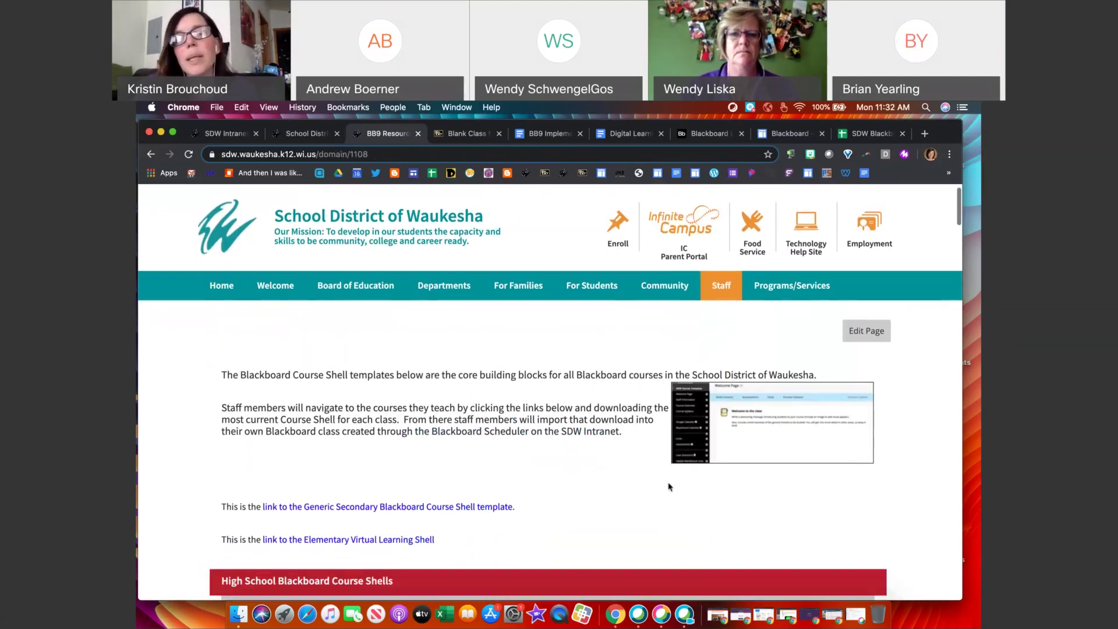
scroll(669, 487, "down", 10)
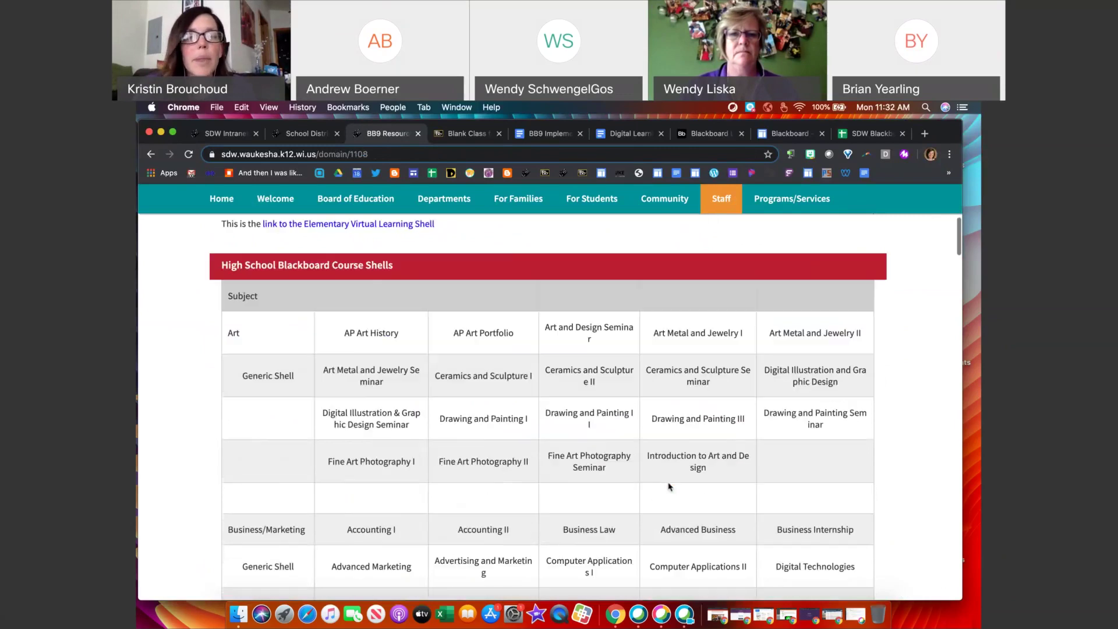
scroll(669, 487, "down", 4)
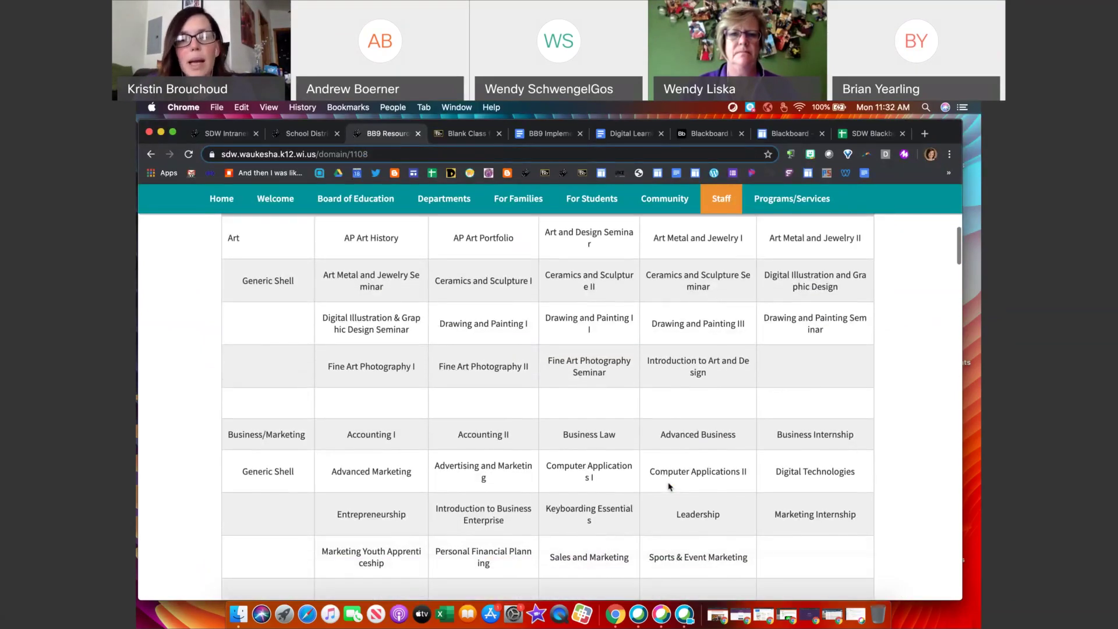
scroll(670, 487, "down", 8)
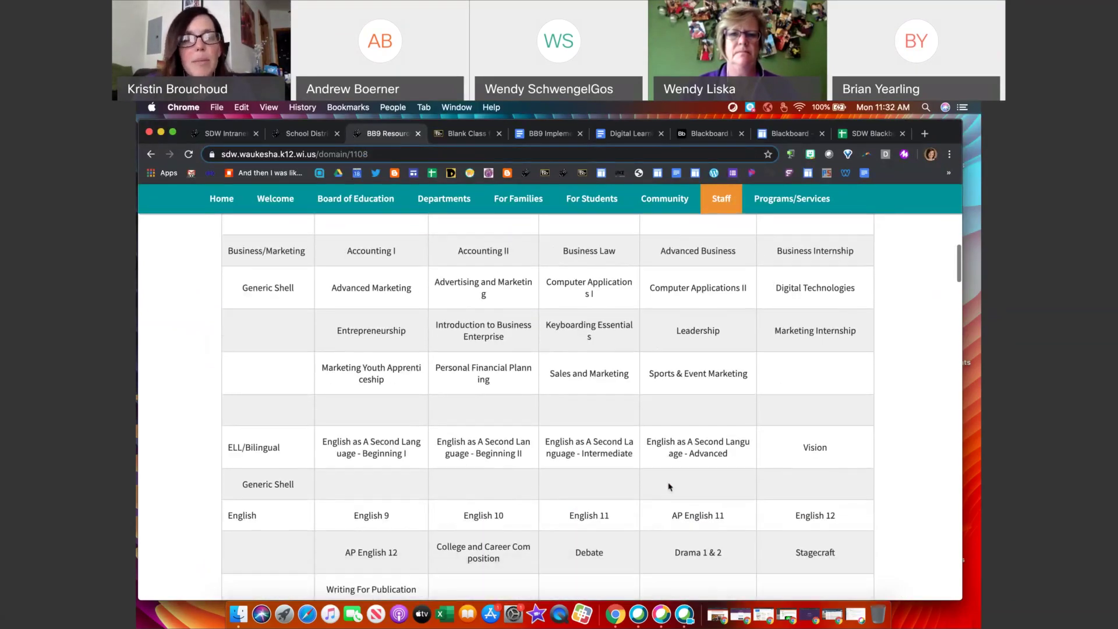
scroll(669, 487, "down", 6)
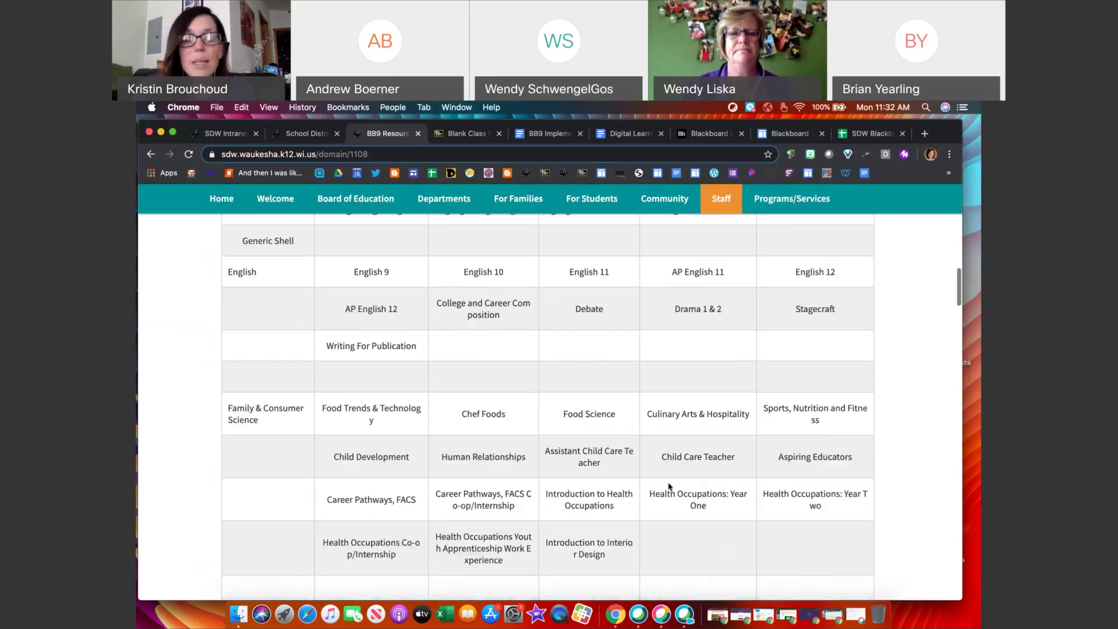
scroll(670, 486, "up", 4)
scroll(483, 429, "down", 7)
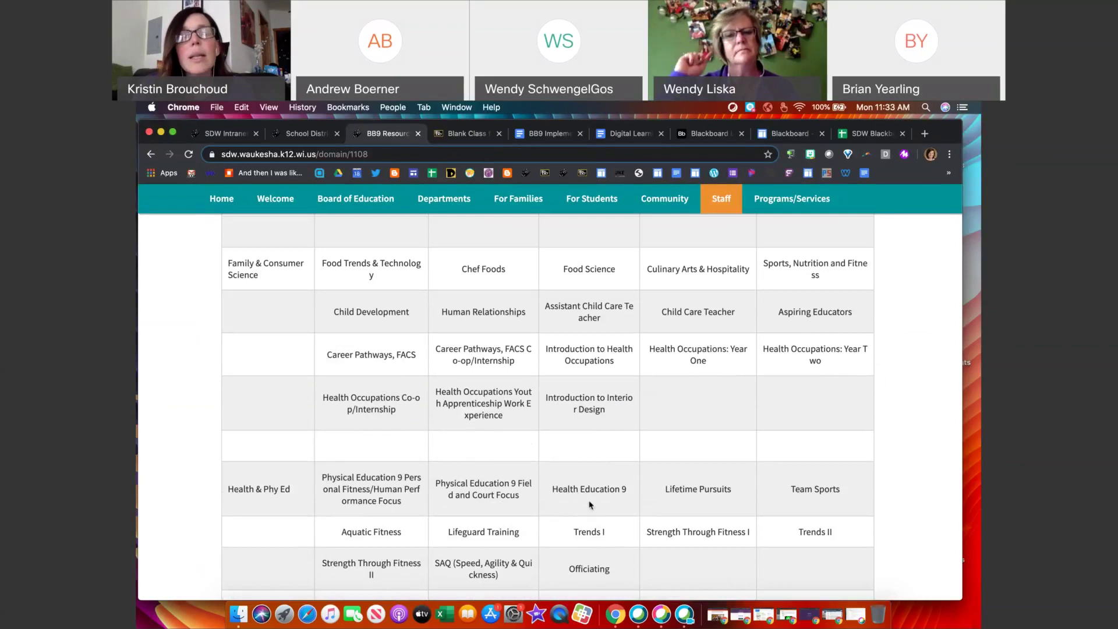
scroll(590, 501, "up", 4)
scroll(590, 504, "up", 20)
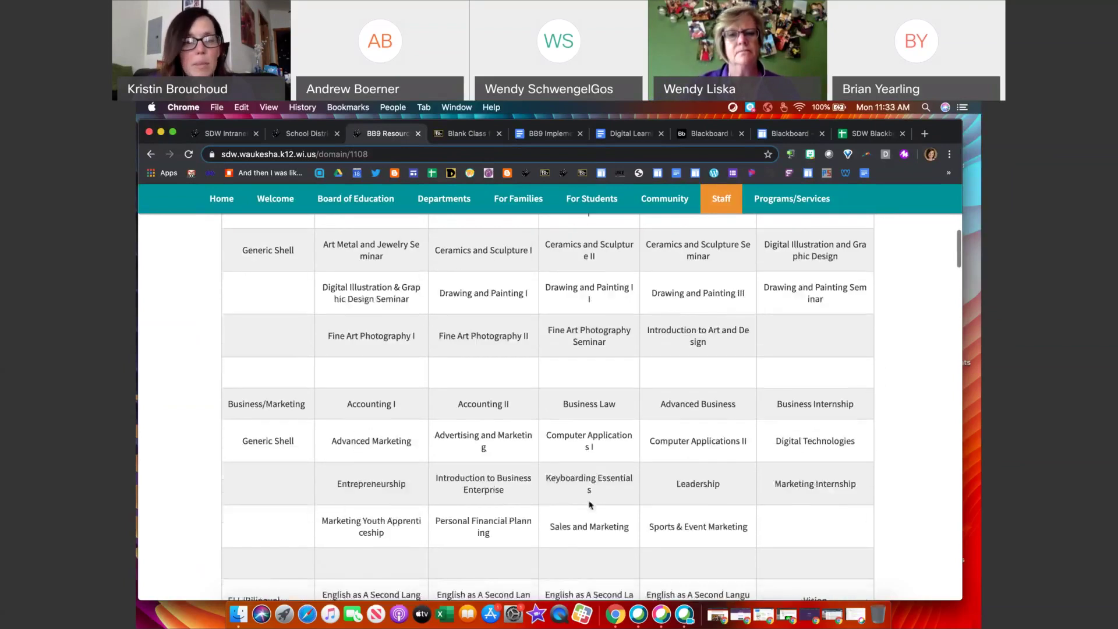
scroll(589, 501, "up", 2)
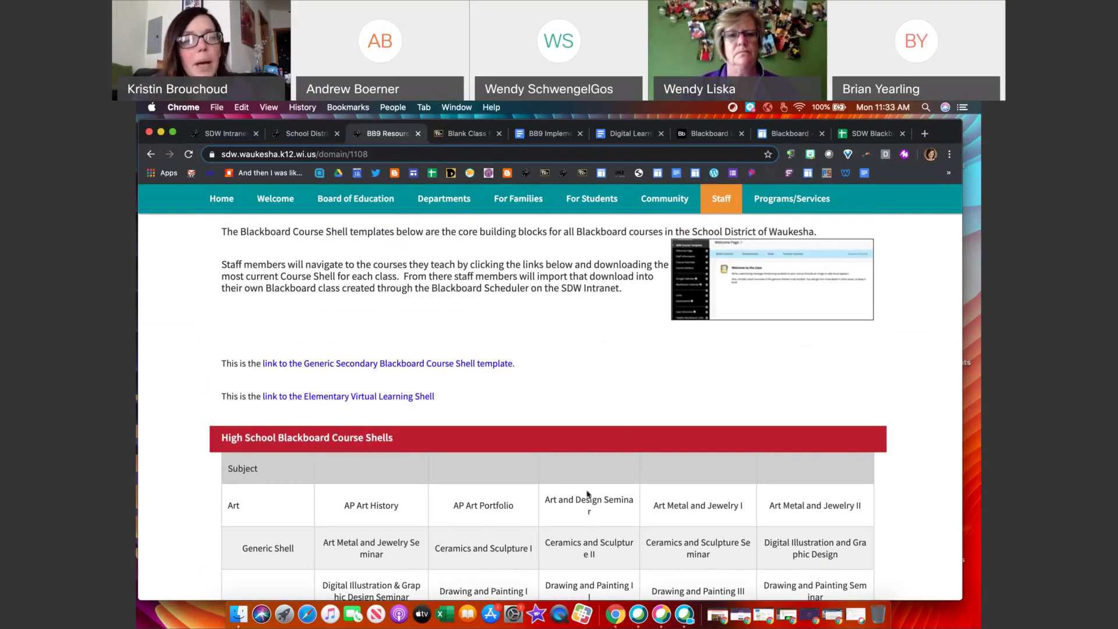
scroll(602, 423, "up", 1)
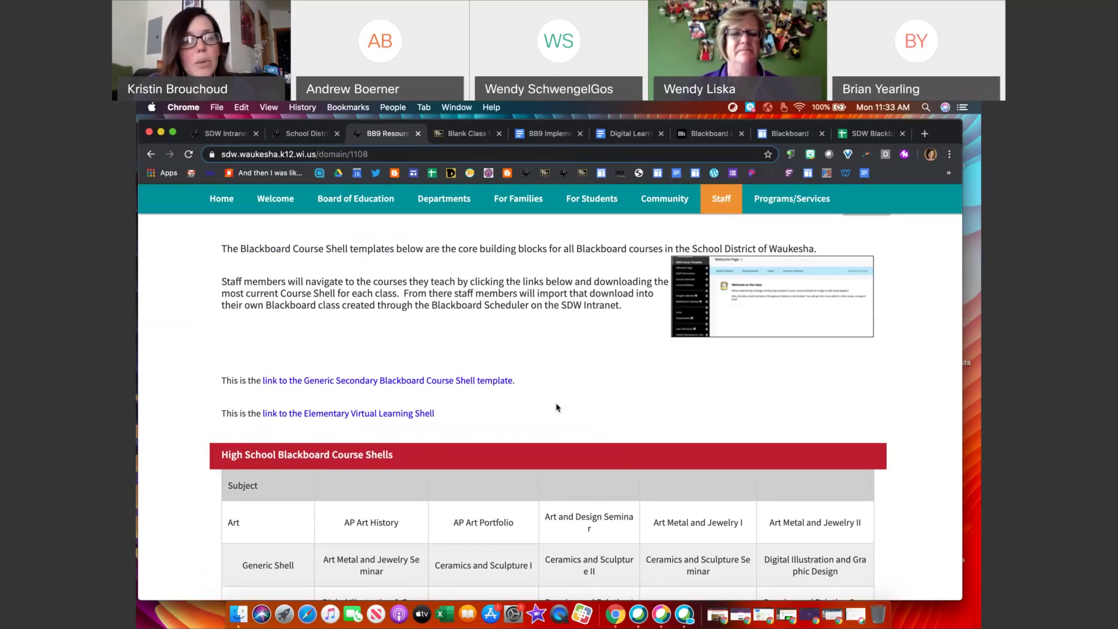
scroll(572, 384, "up", 1)
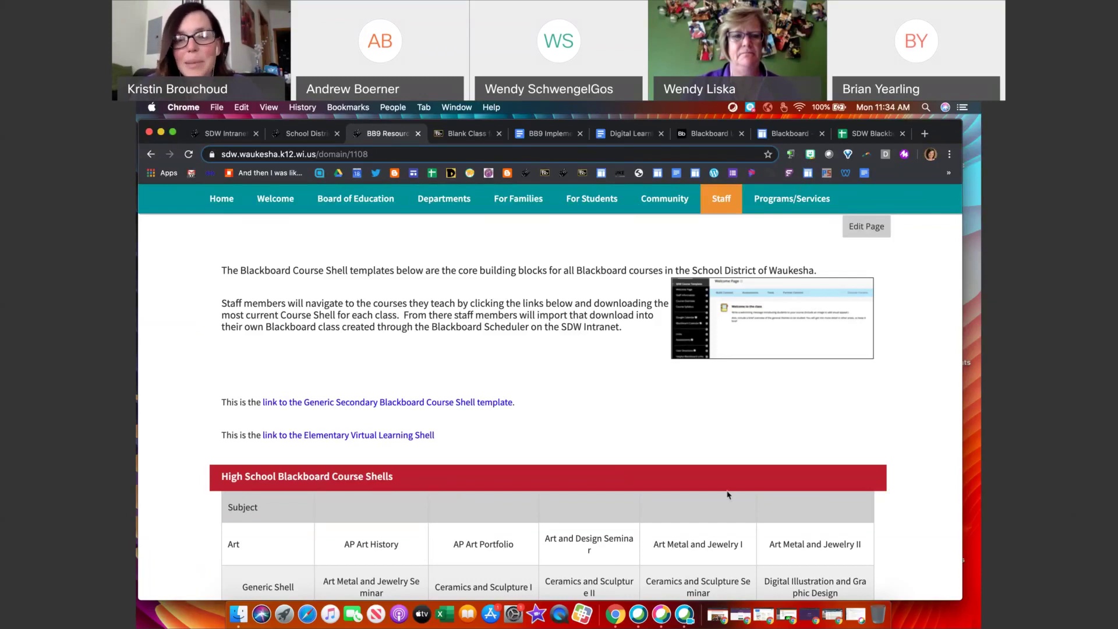
scroll(728, 495, "down", 2)
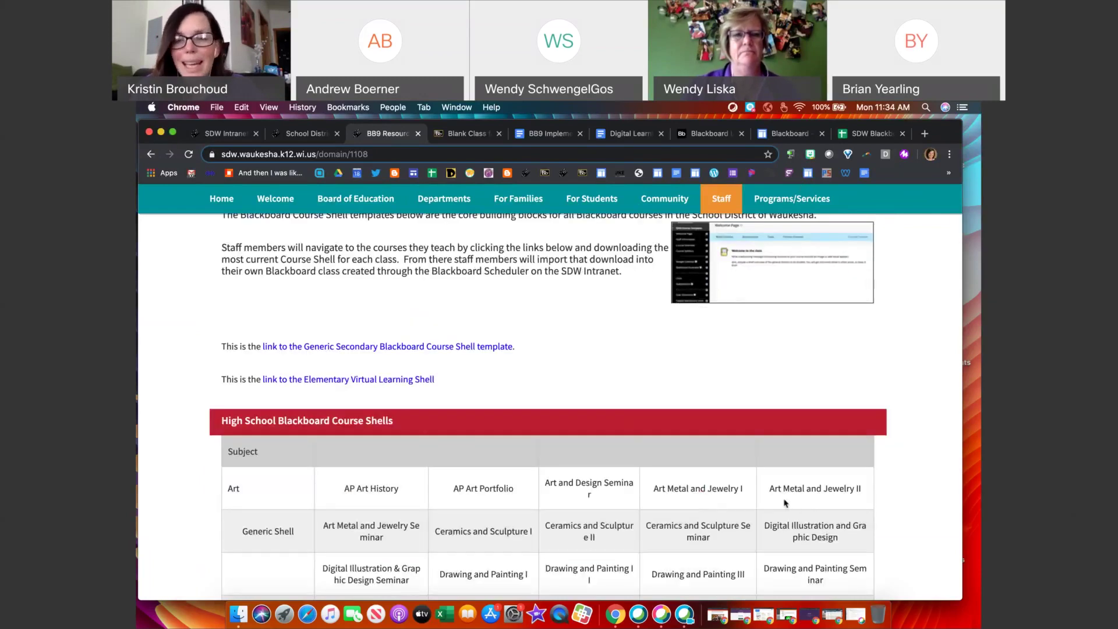
scroll(782, 484, "down", 1)
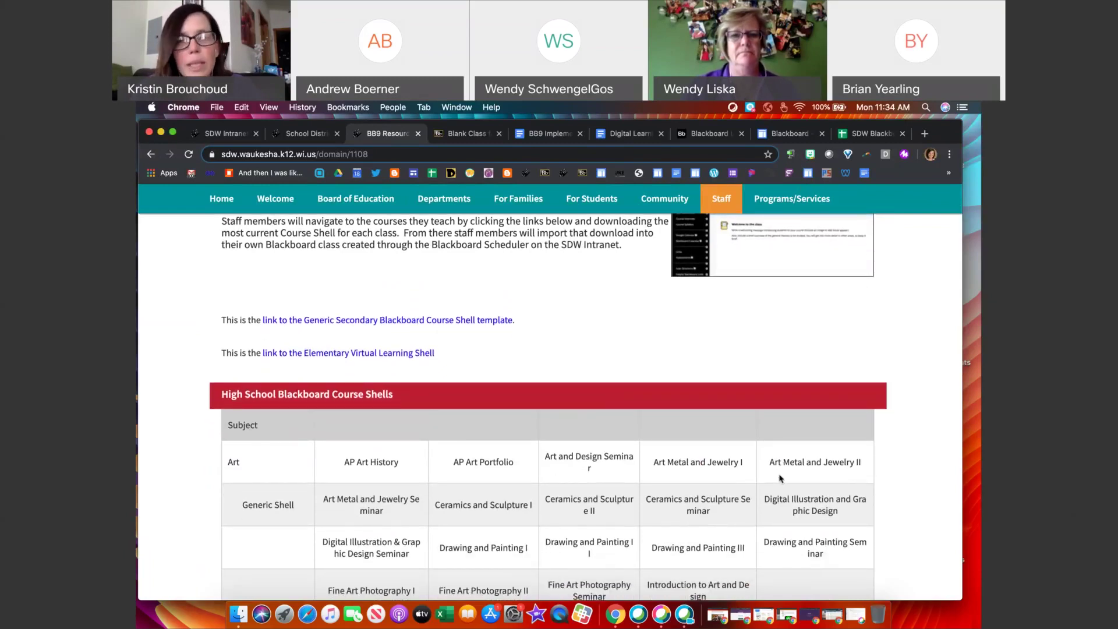
scroll(780, 477, "up", 2)
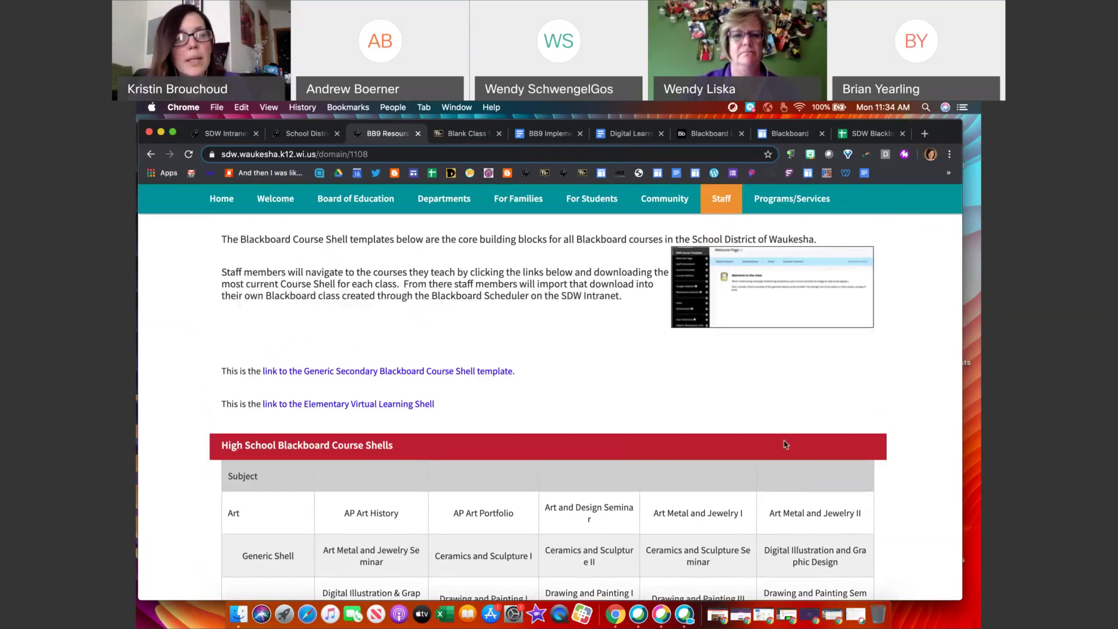
scroll(785, 444, "up", 1)
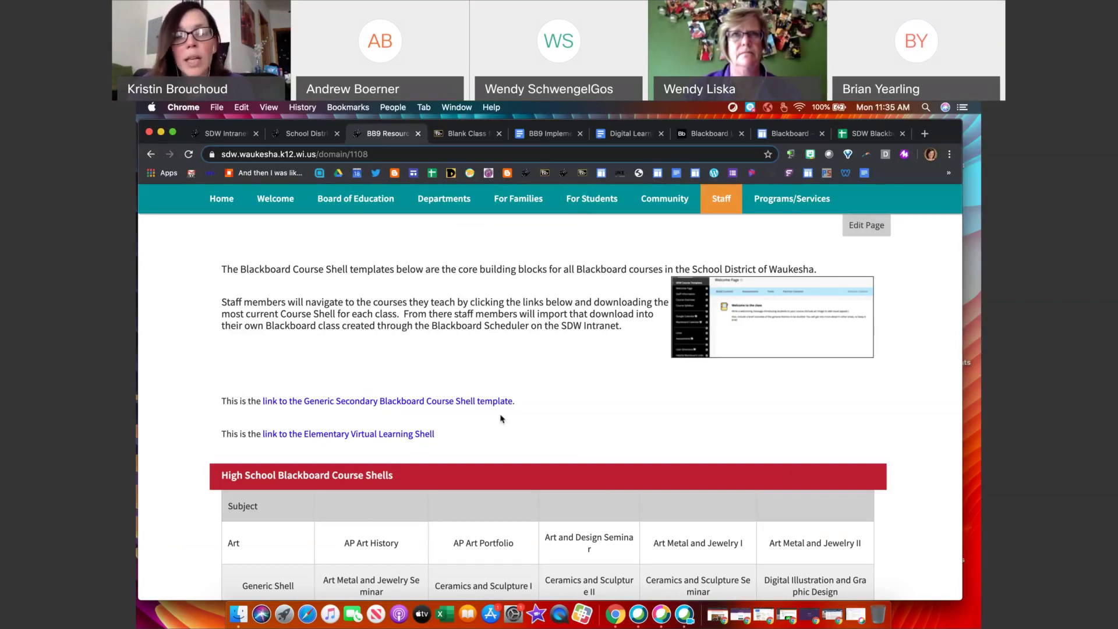
Step: Follow the Generic Secondary course shell link to SDWCourseTemplateGeneric-5-13-19.zip in Google Drive
scroll(527, 505, "down", 2)
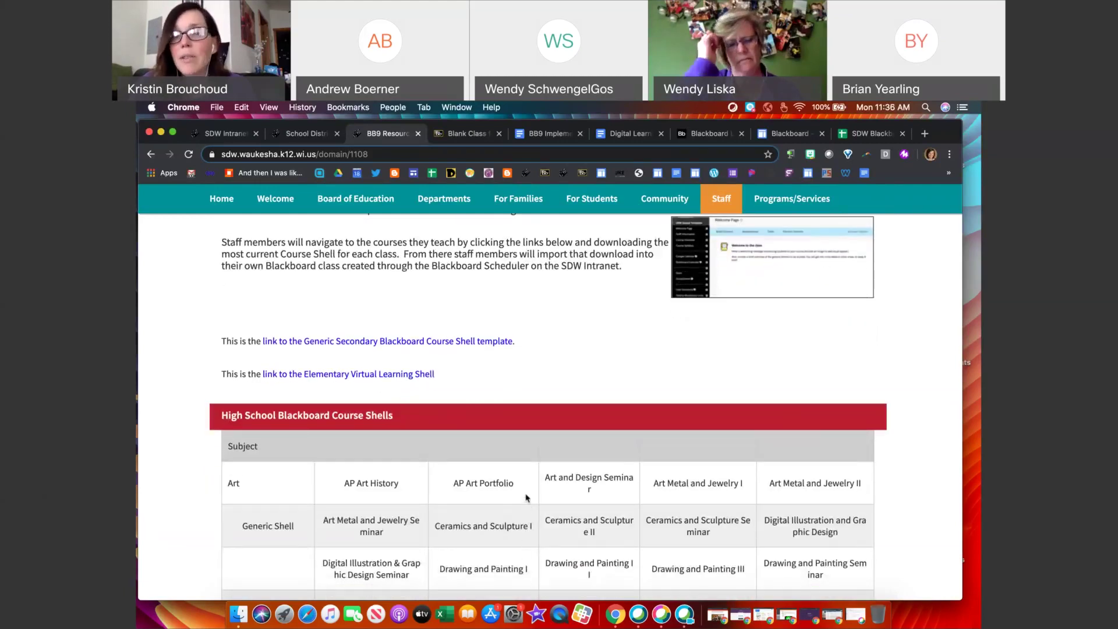
scroll(528, 498, "up", 2)
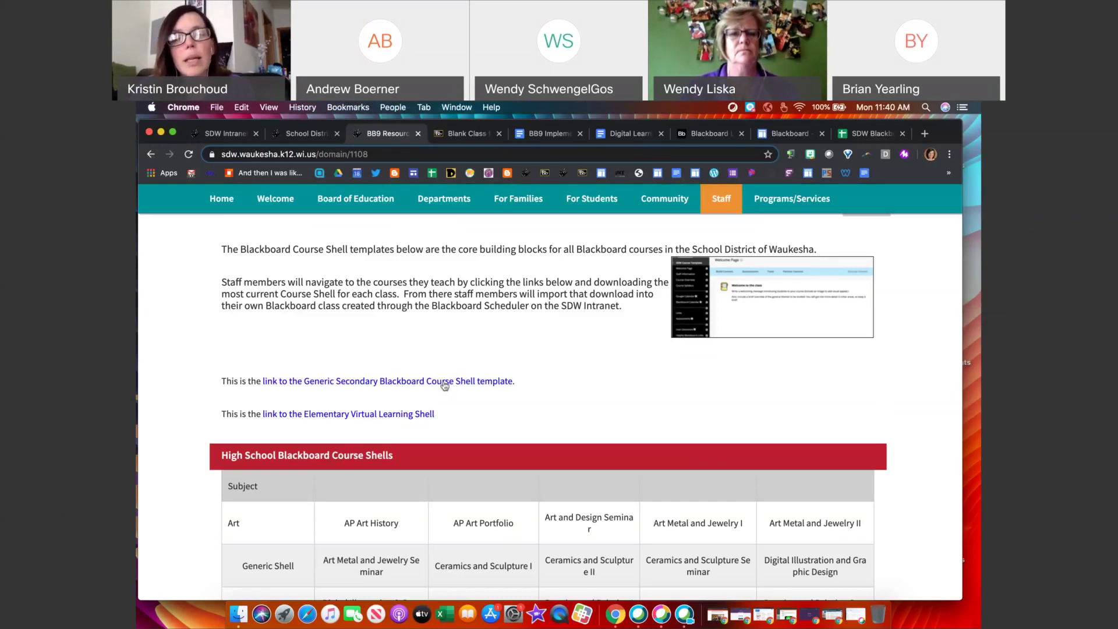
left_click(445, 383)
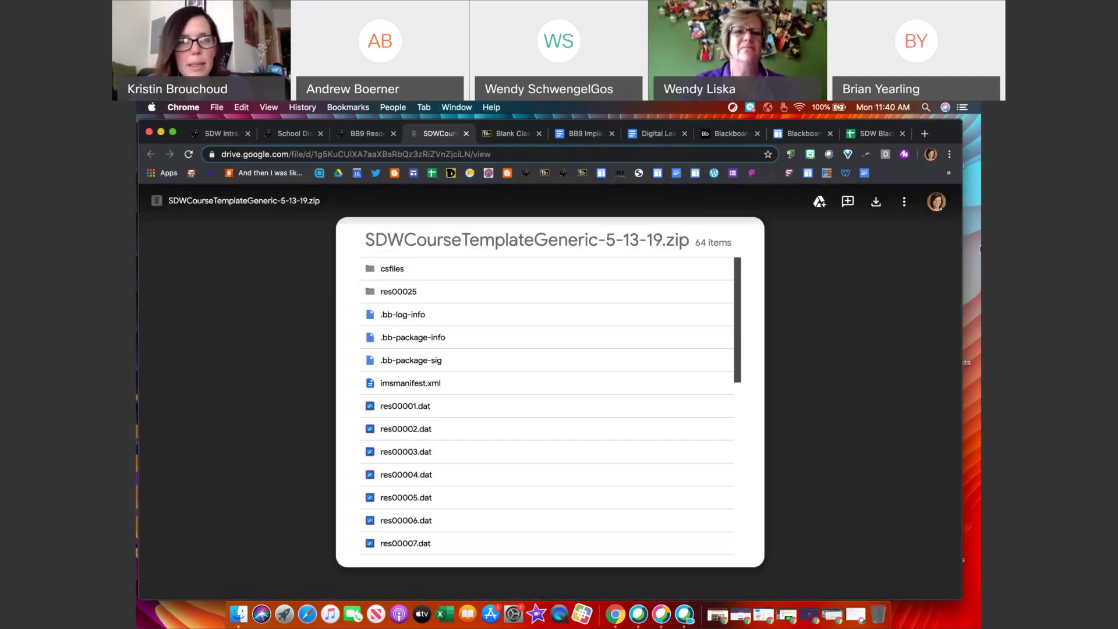
Step: Scroll through the 64-item zip listing of csfiles, imsmanifest.xml and res .dat files
scroll(712, 434, "down", 6)
scroll(711, 434, "down", 5)
scroll(711, 434, "up", 5)
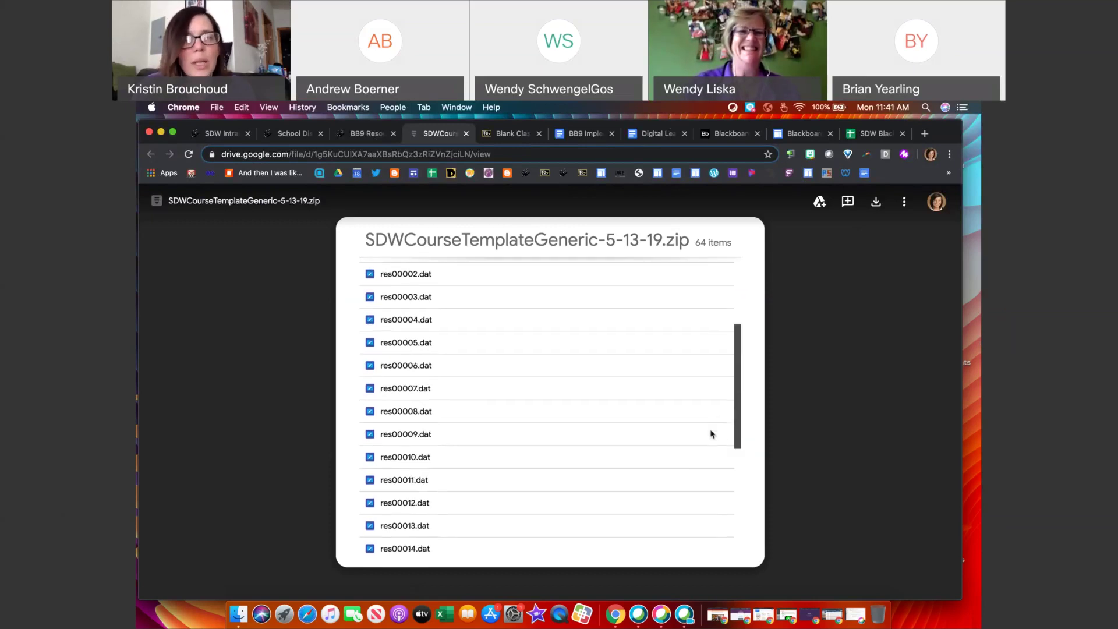
scroll(711, 434, "up", 3)
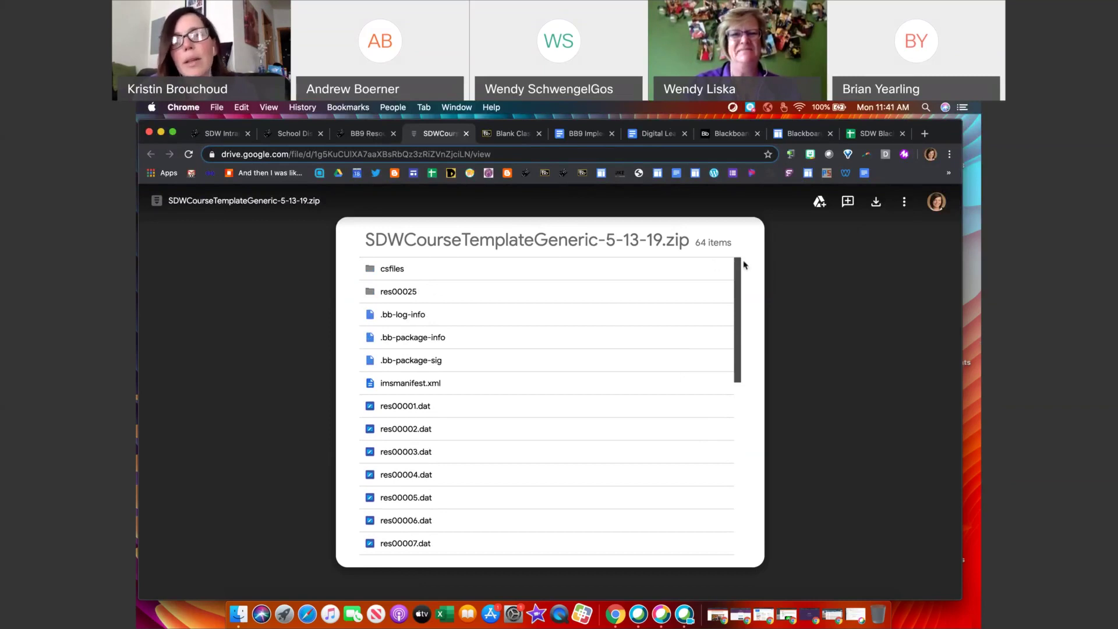
Step: Save SDWCourseTemplateGeneric-5-13-19.zip from Drive to the Desktop as a Zip archive
left_click(876, 202)
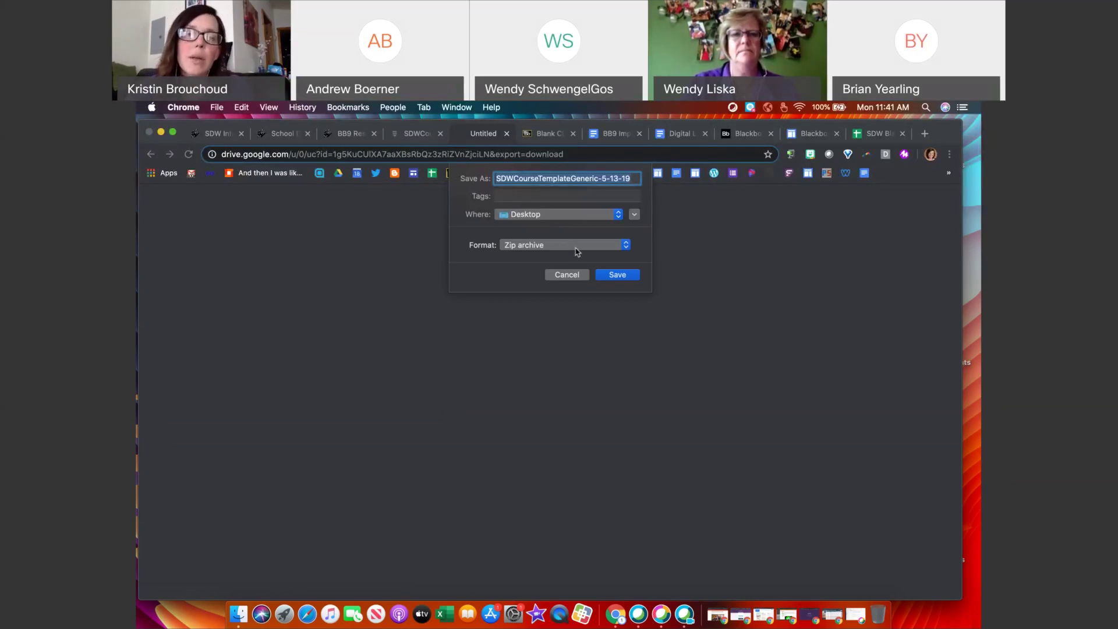
left_click(617, 275)
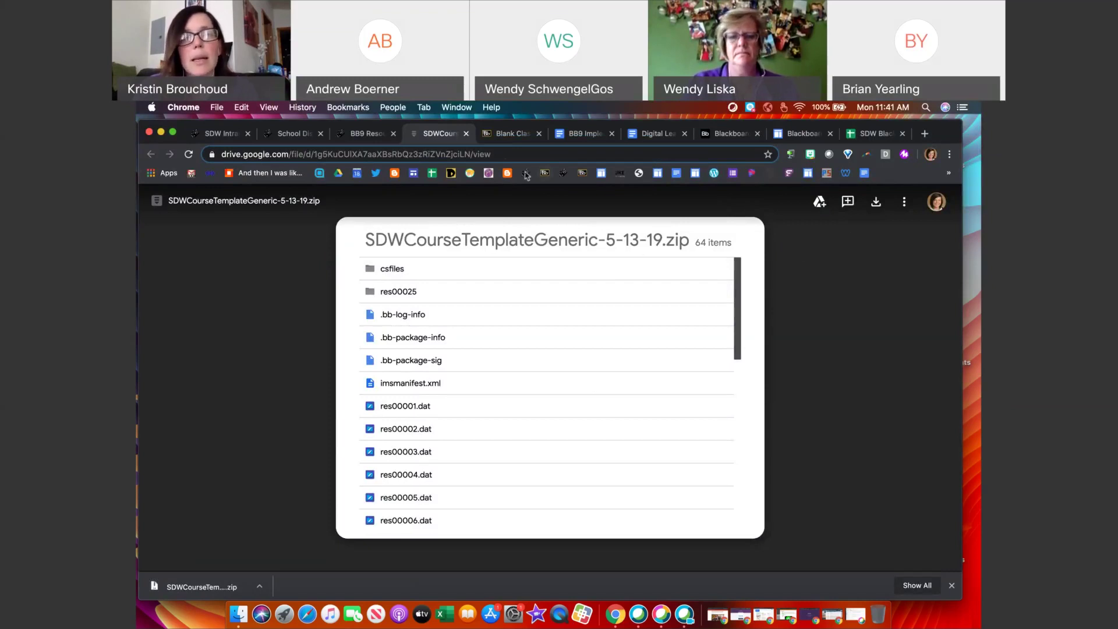
Step: Return to the Blank Class for Demo course tab and check the downloaded zip's options
left_click(509, 137)
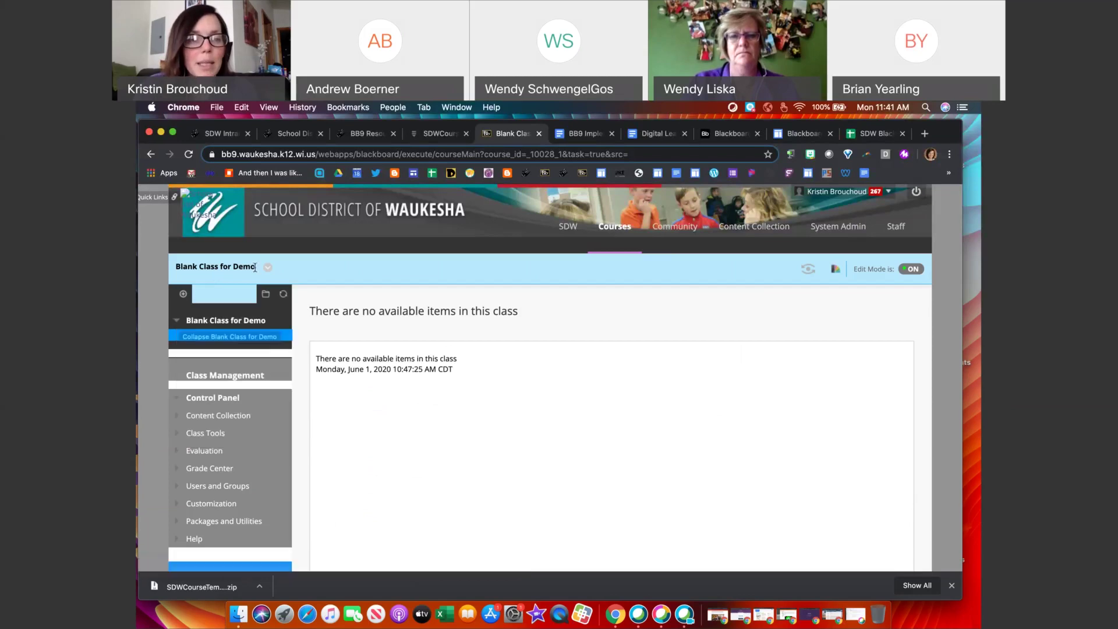
left_click(178, 324)
left_click(178, 302)
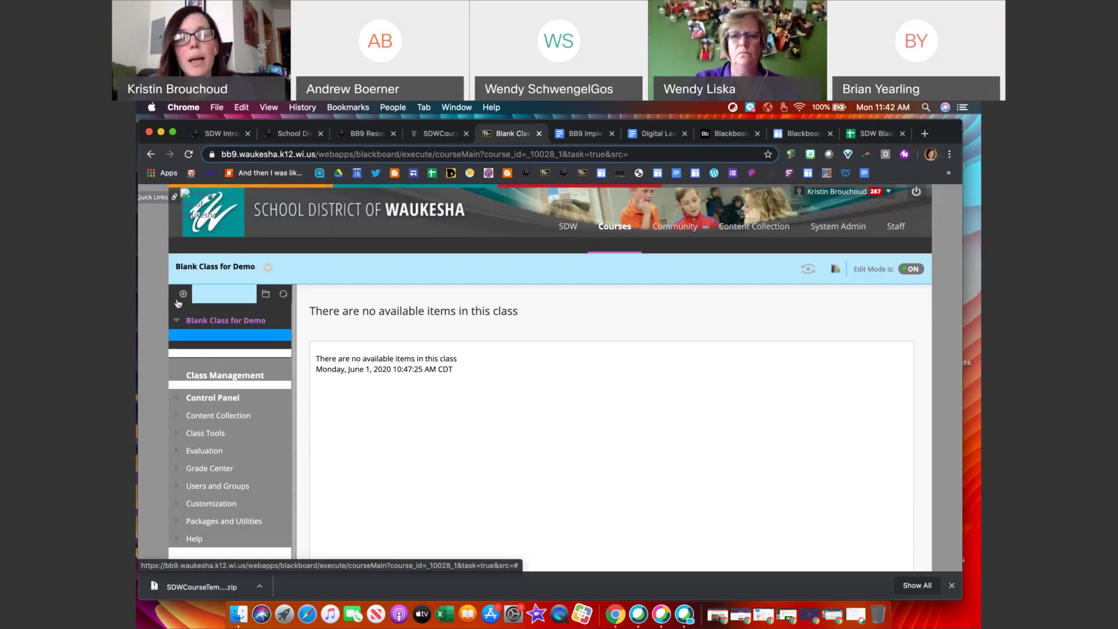
left_click(259, 587)
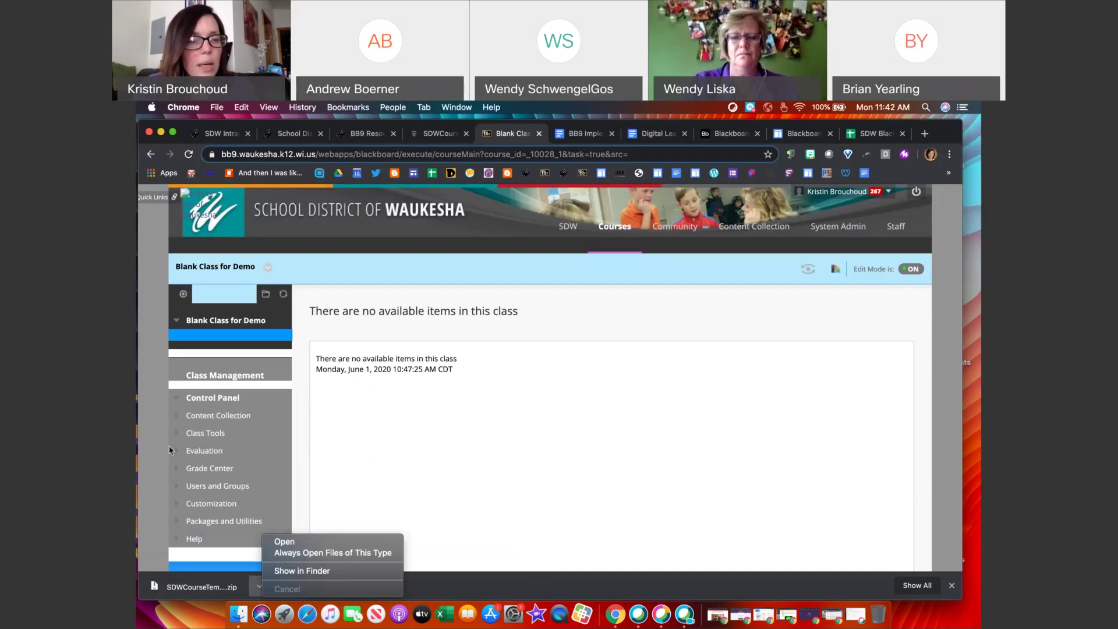
left_click(497, 215)
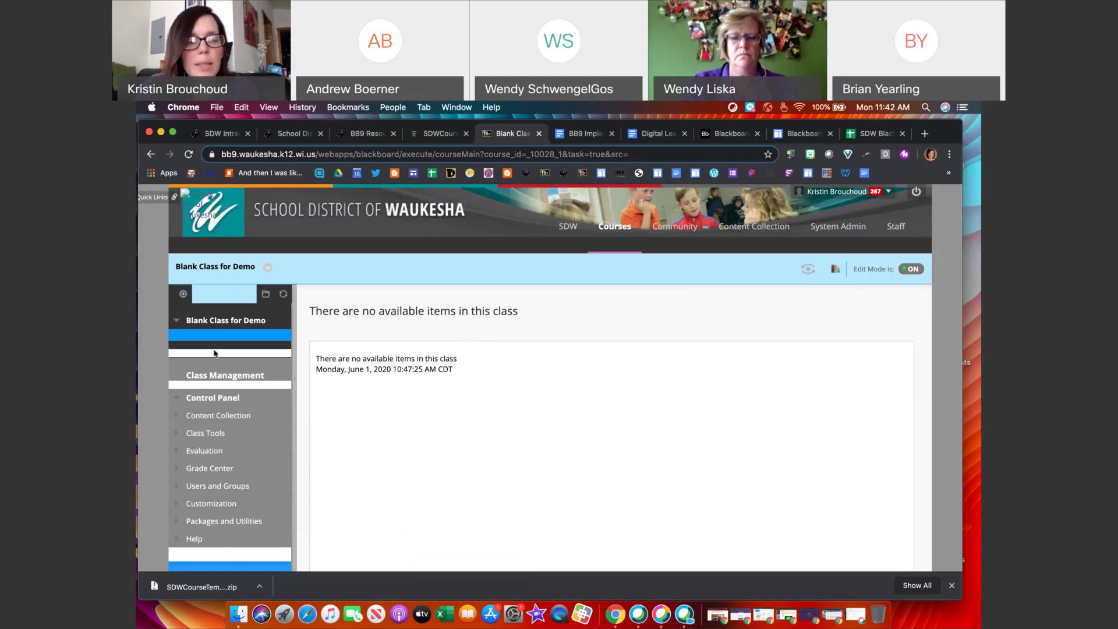
Step: Expand Control Panel and its Packages and Utilities section to show Import Package / View Logs
scroll(214, 353, "down", 1)
scroll(221, 355, "down", 2)
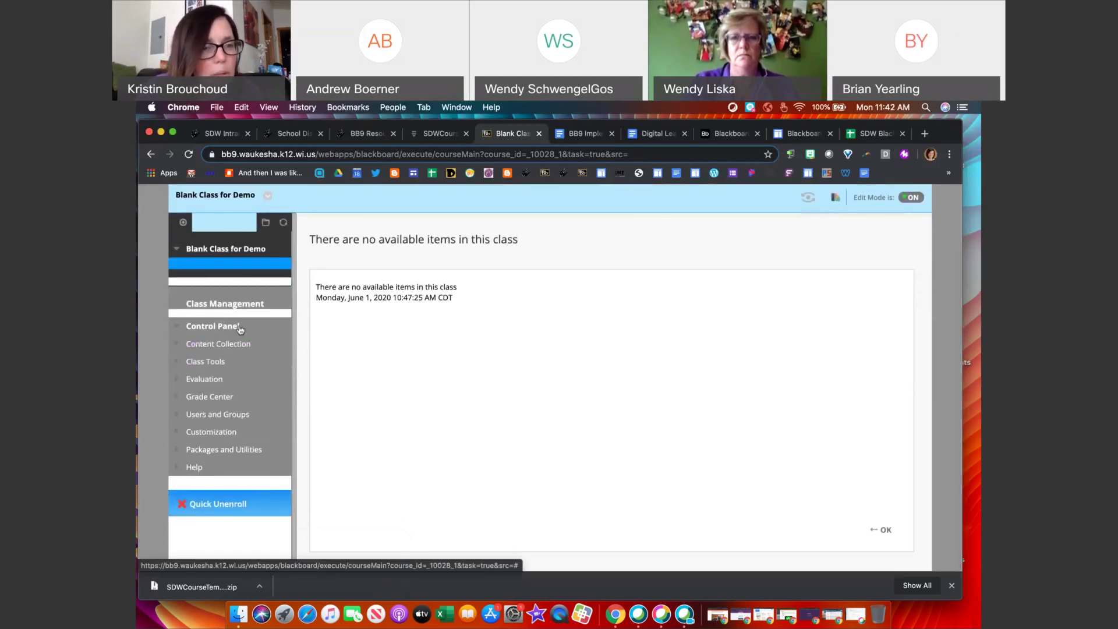
left_click(179, 330)
left_click(178, 330)
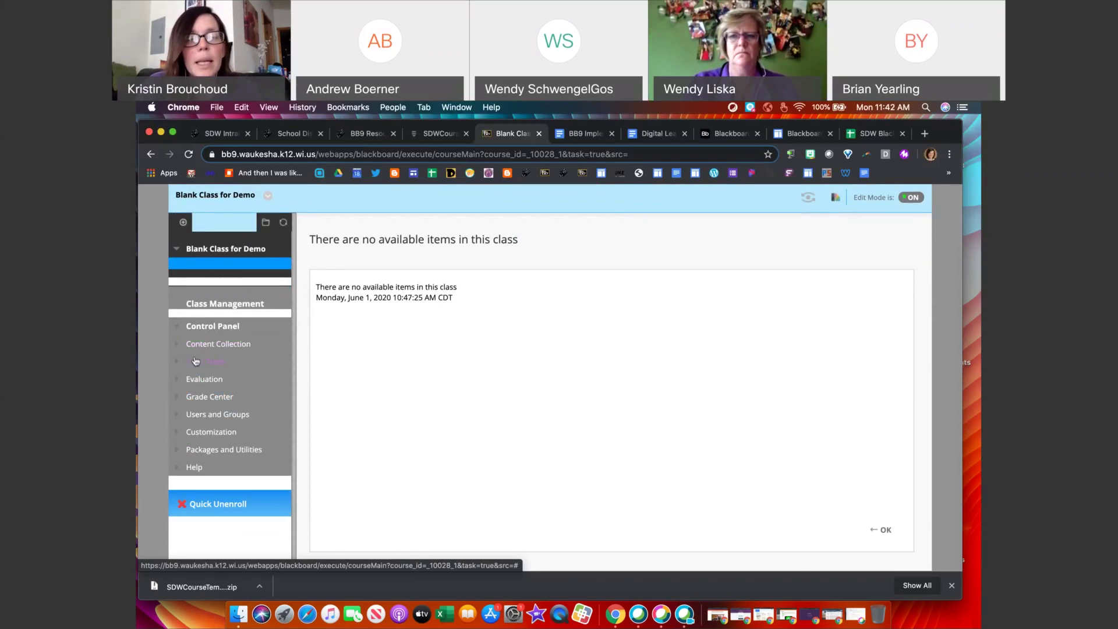
left_click(175, 330)
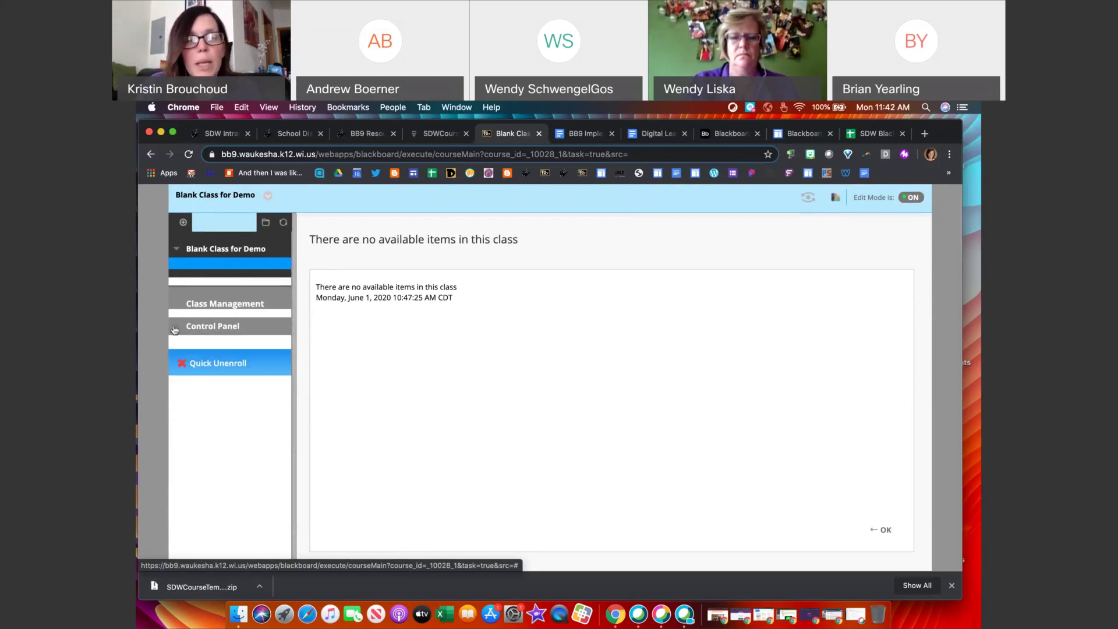
left_click(175, 331)
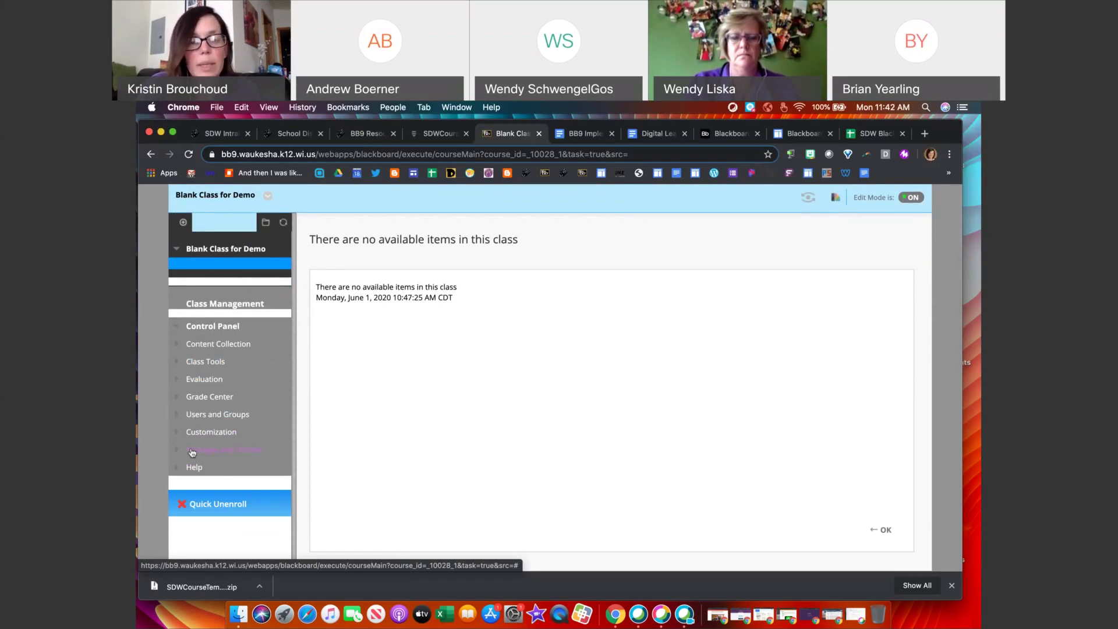
left_click(192, 452)
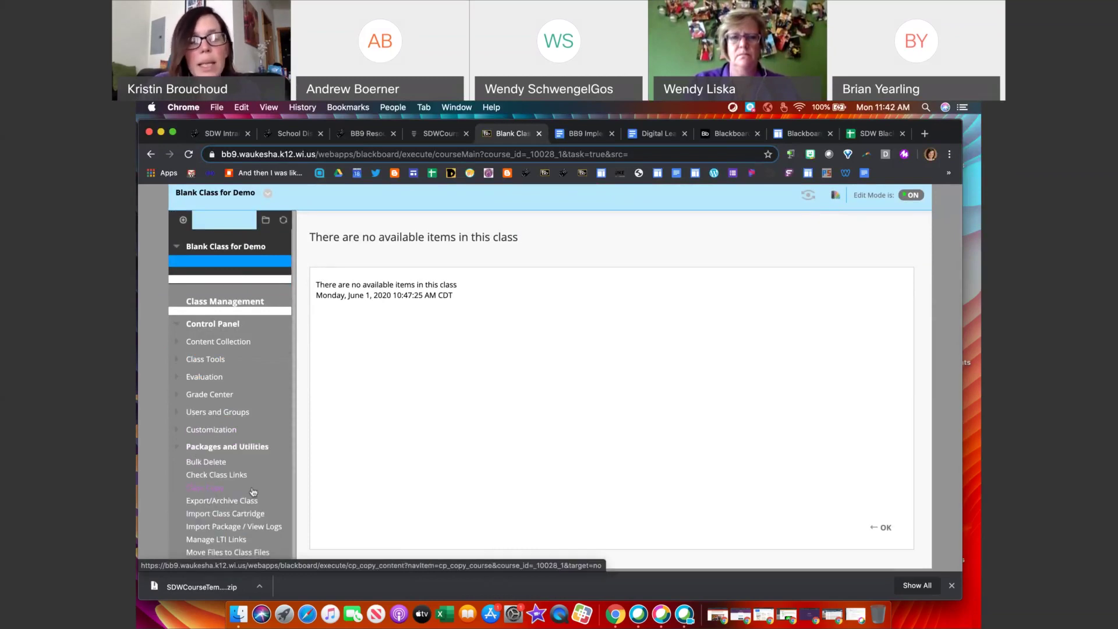
scroll(253, 492, "down", 2)
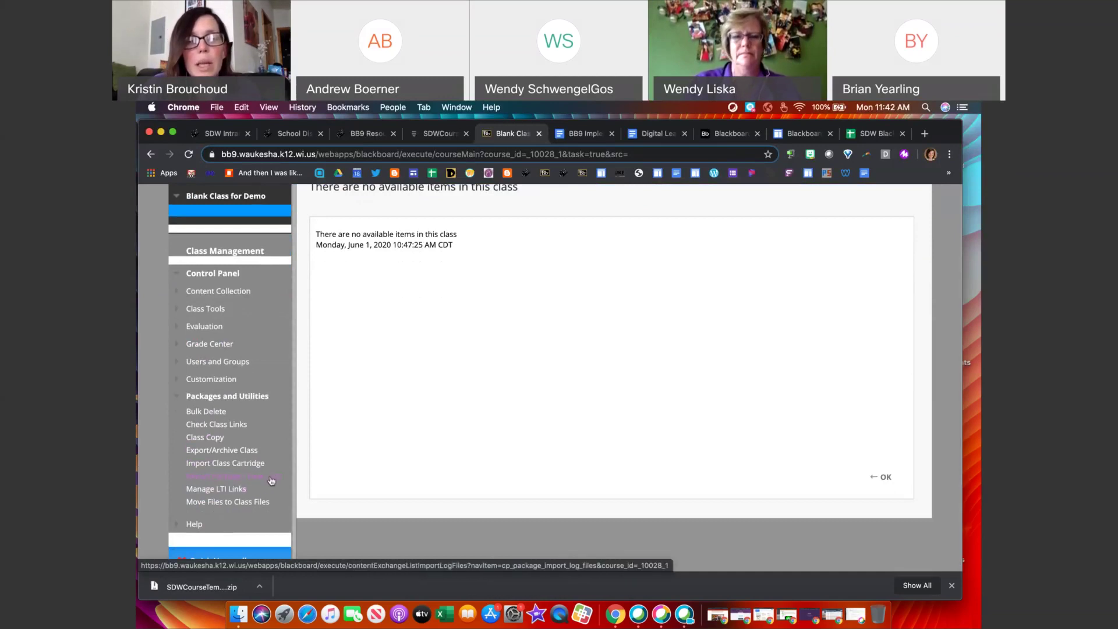
left_click(180, 278)
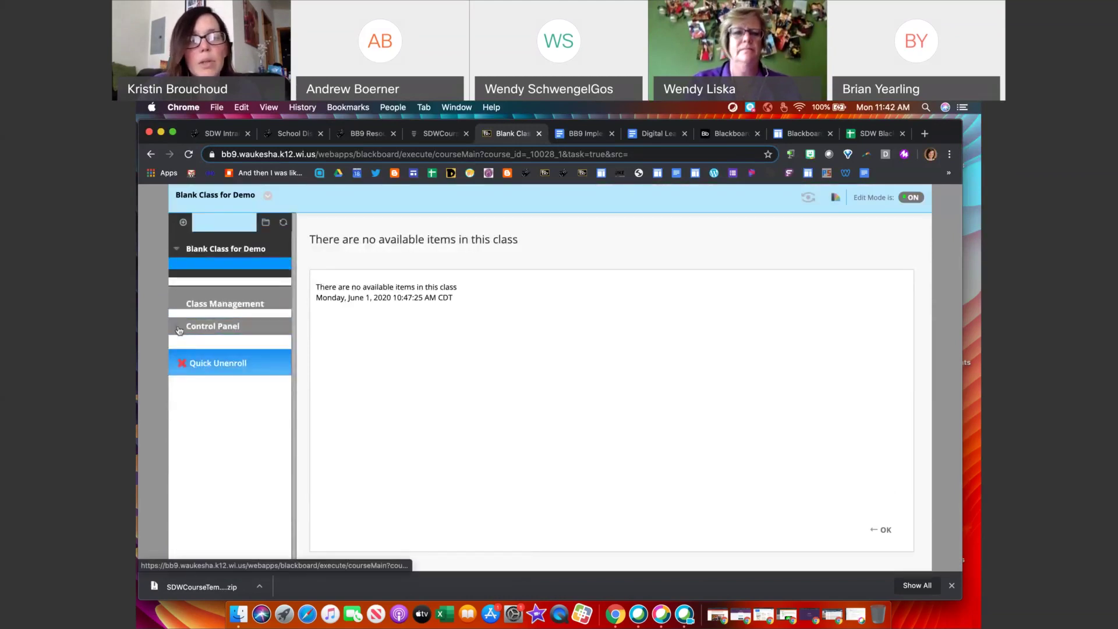
left_click(180, 330)
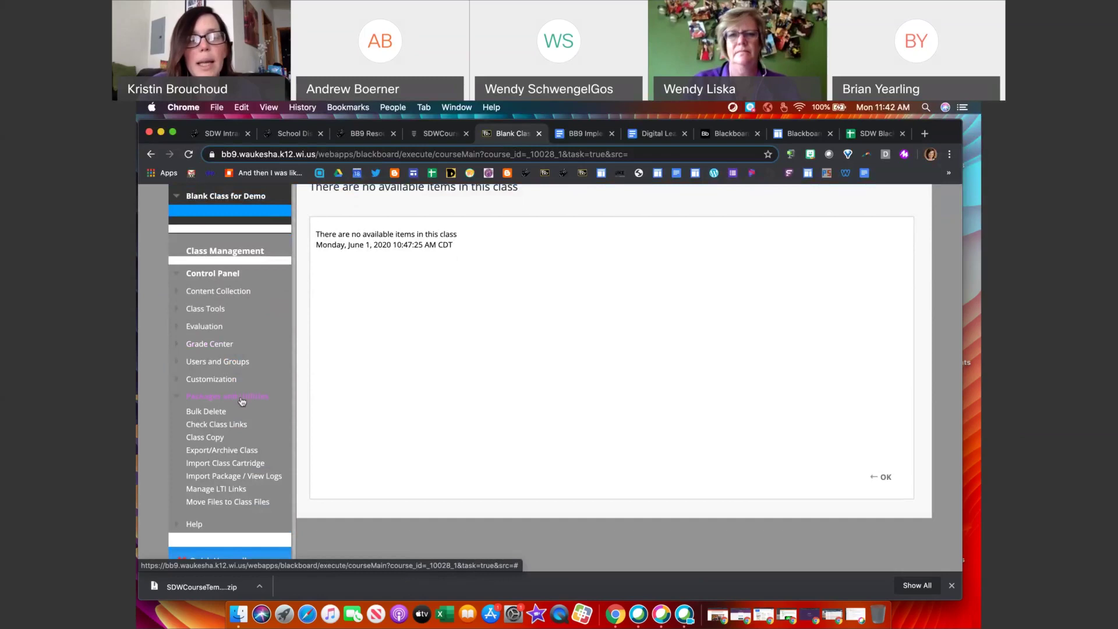
Step: Go to Import Package / View Logs and start a new Import Package
left_click(197, 480)
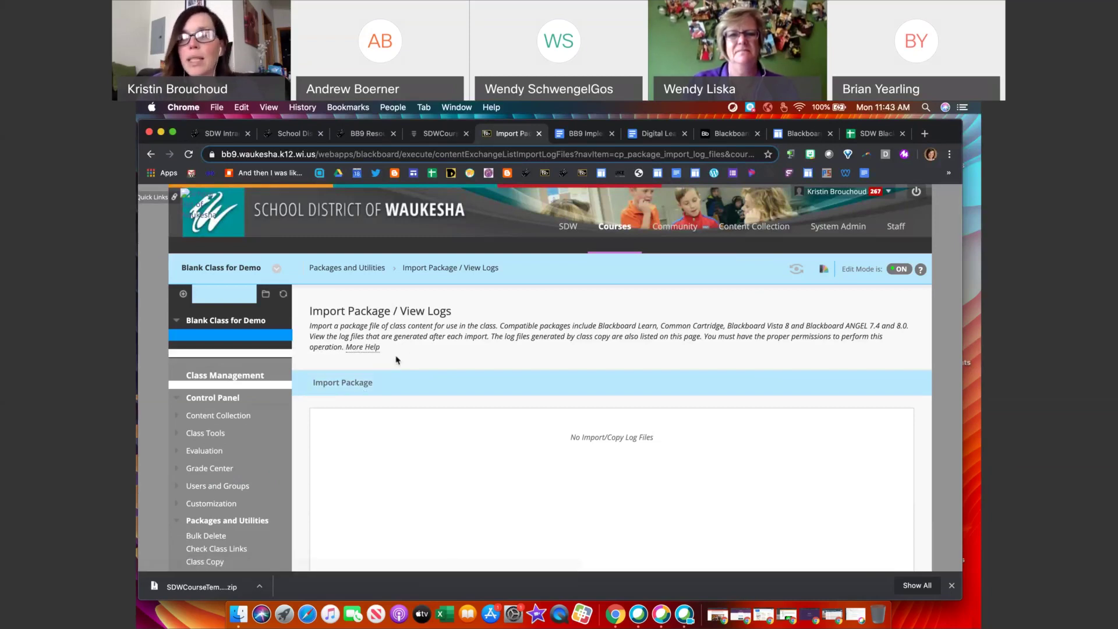
scroll(396, 360, "down", 2)
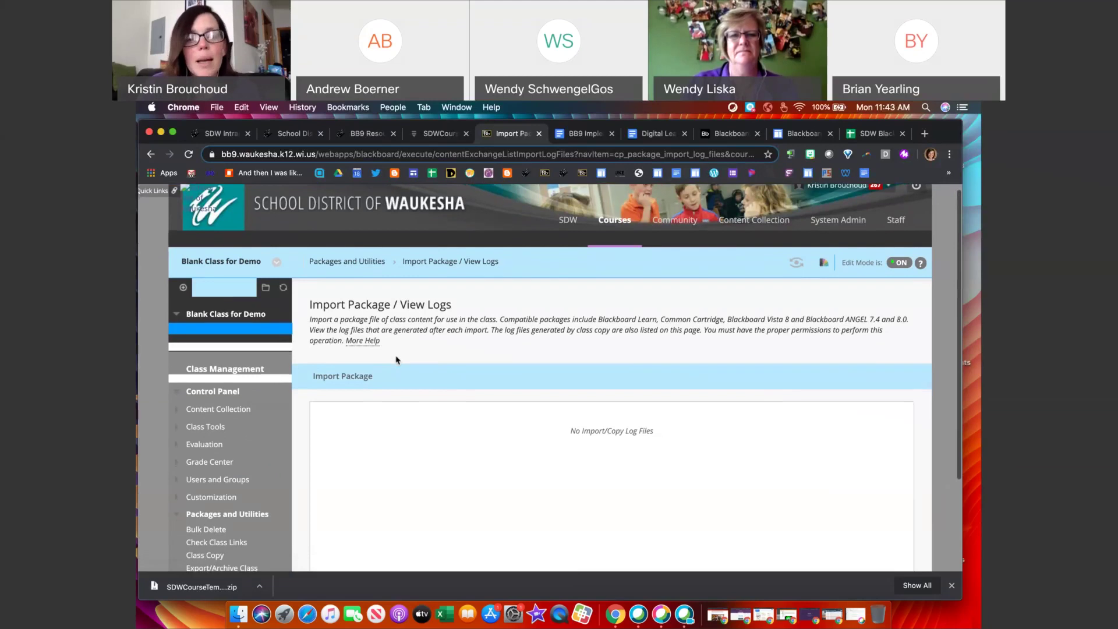
scroll(396, 359, "down", 1)
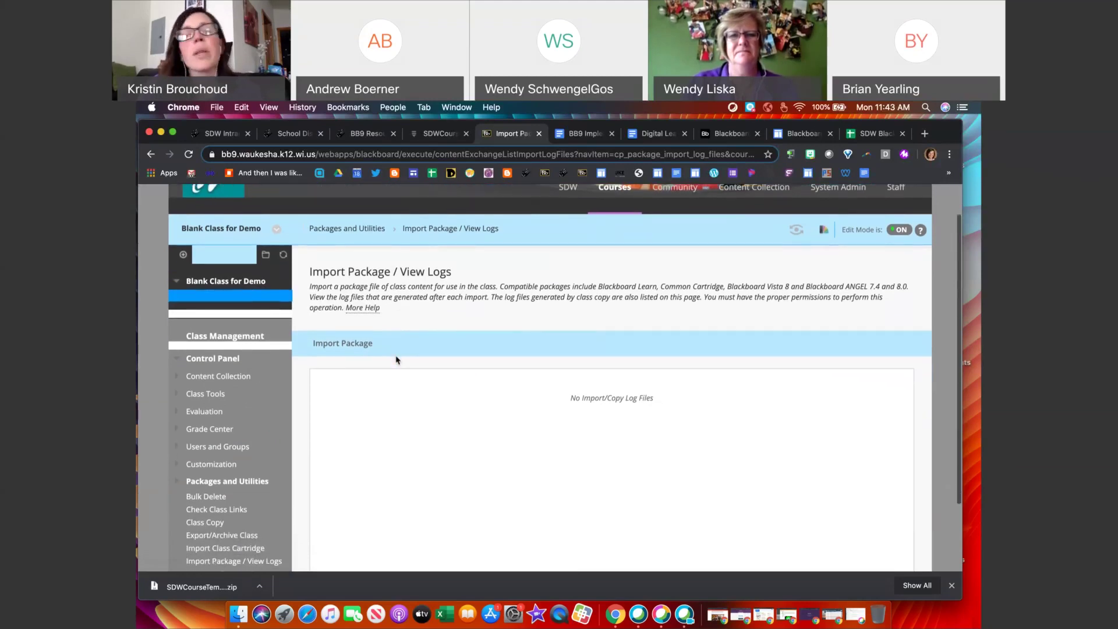
left_click(354, 348)
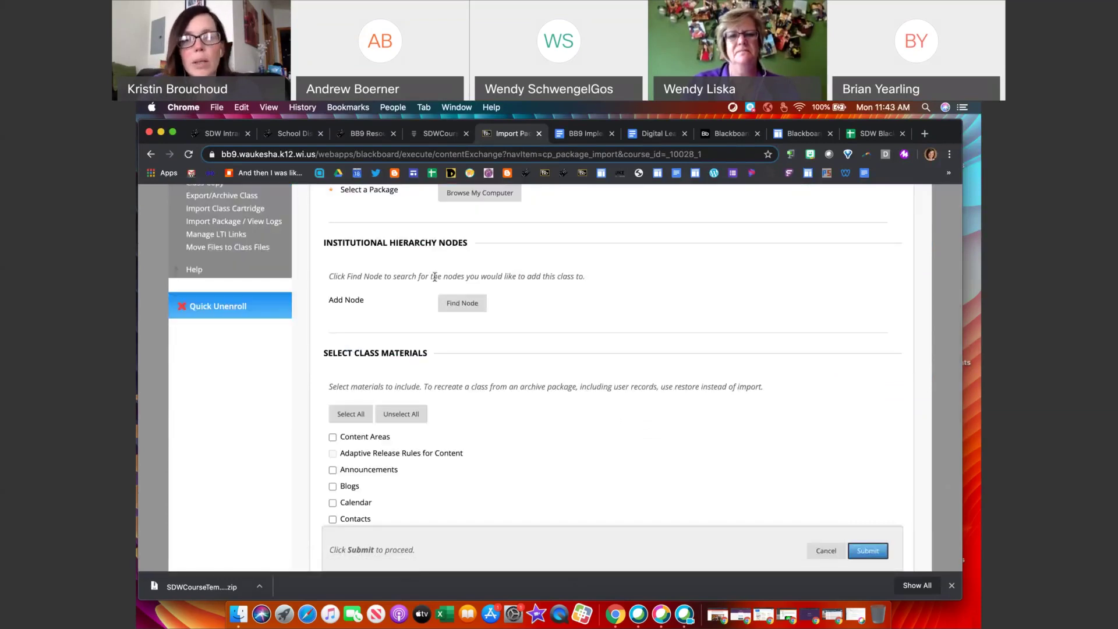
Step: Attach SDWCourseTemplateGeneric-5-13-19.zip from the Desktop via Browse My Computer
scroll(431, 285, "up", 3)
scroll(434, 280, "up", 2)
scroll(435, 278, "up", 4)
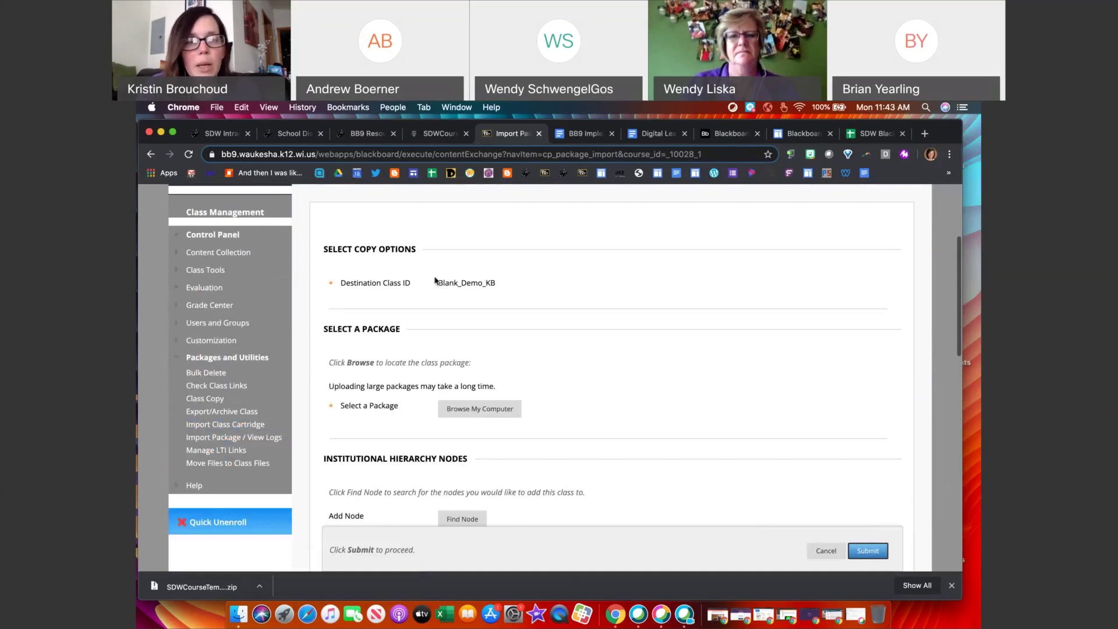
scroll(466, 350, "down", 3)
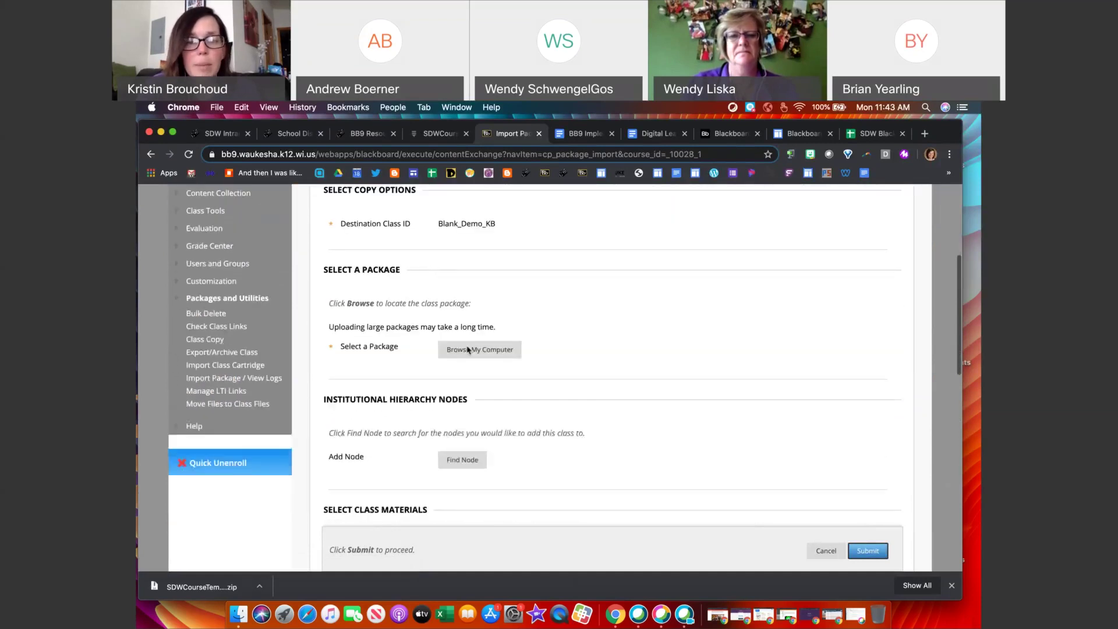
left_click(468, 351)
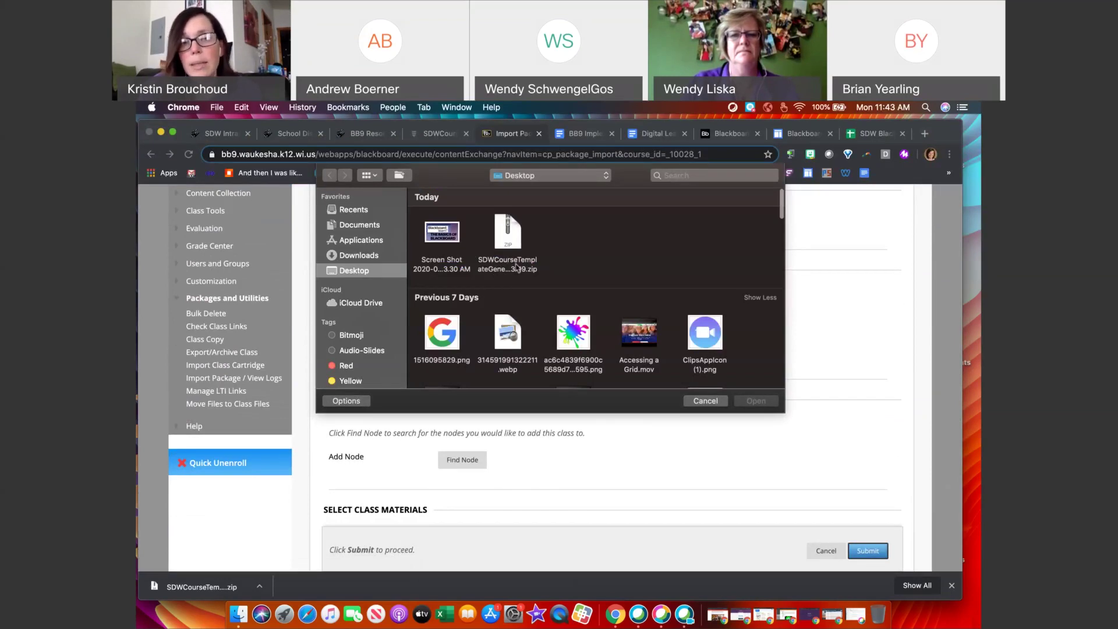
left_click(507, 236)
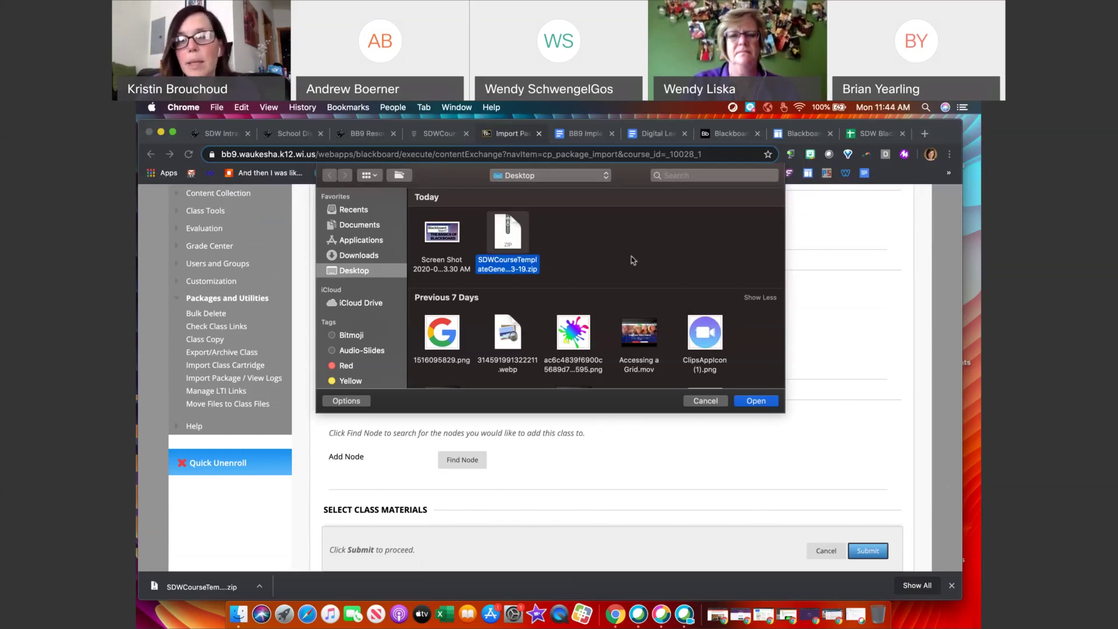
left_click(756, 402)
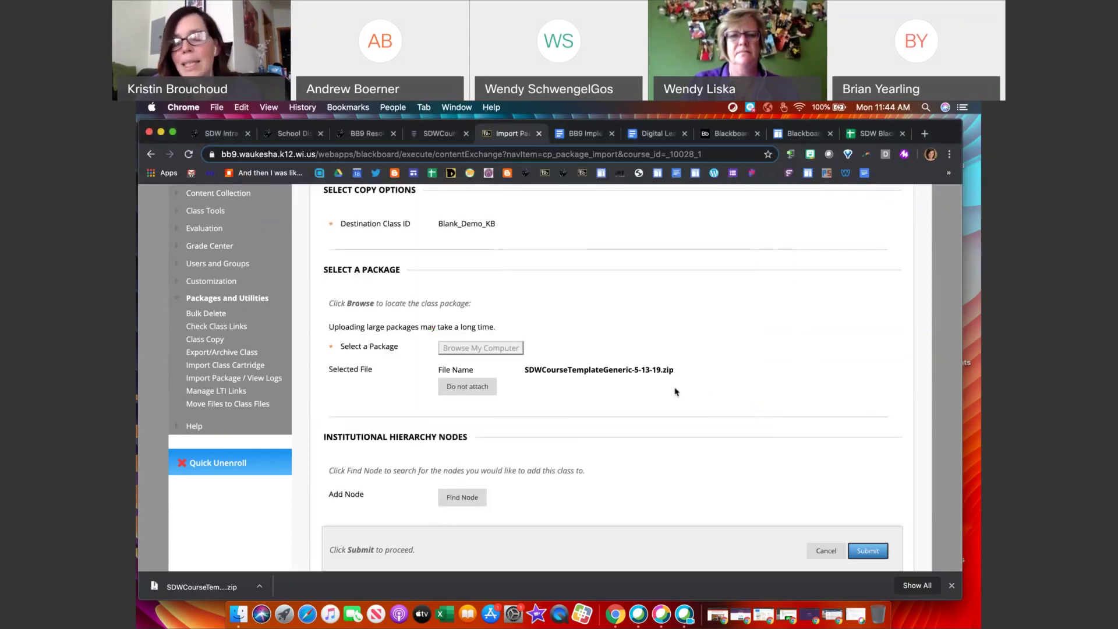
Step: Select all class materials plus Banner Image and Navigation Settings, then submit the import
scroll(675, 390, "down", 1)
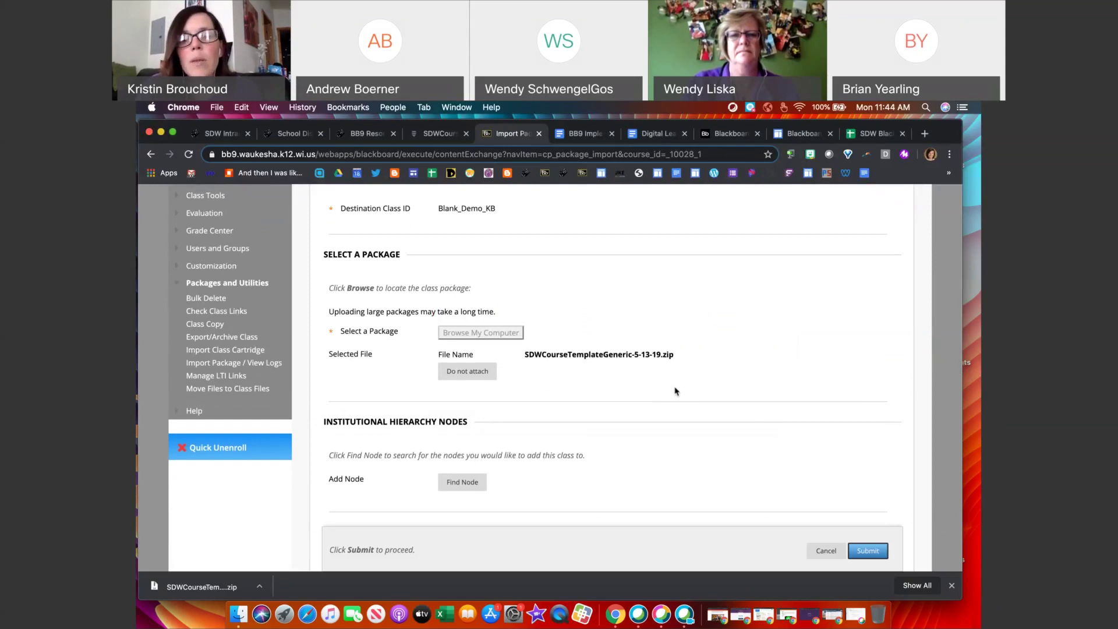
scroll(676, 390, "down", 3)
scroll(676, 391, "down", 5)
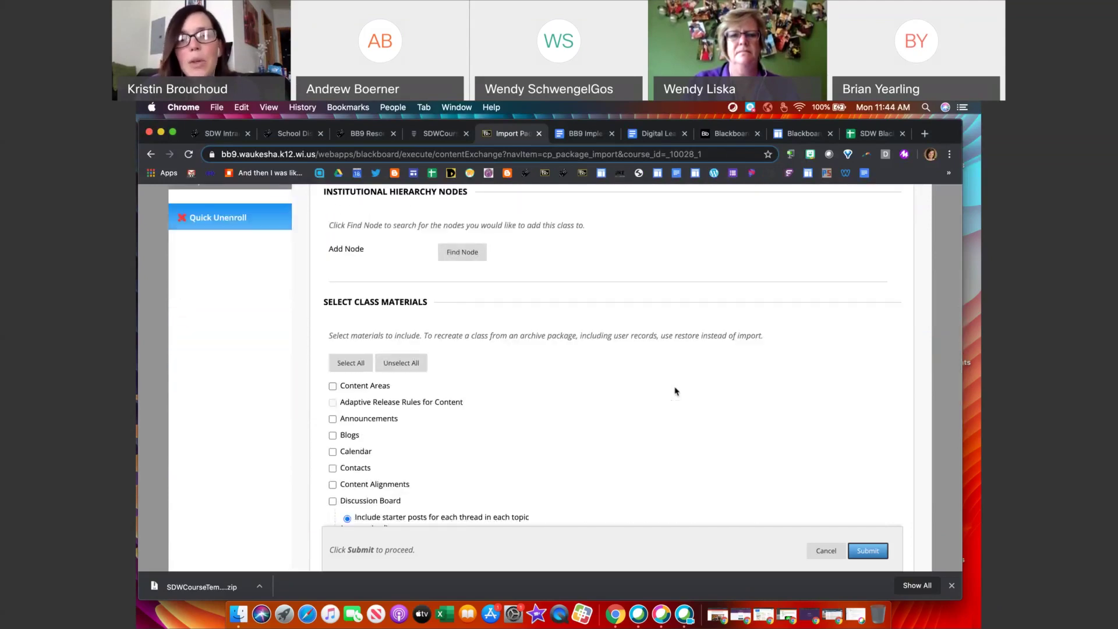
scroll(676, 391, "down", 3)
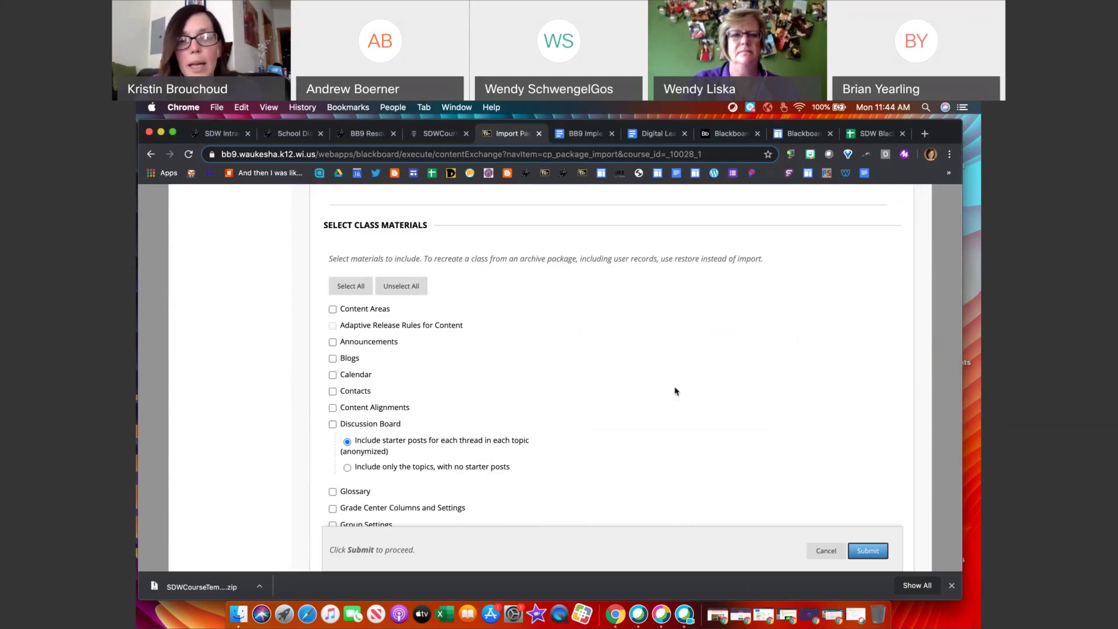
left_click(349, 288)
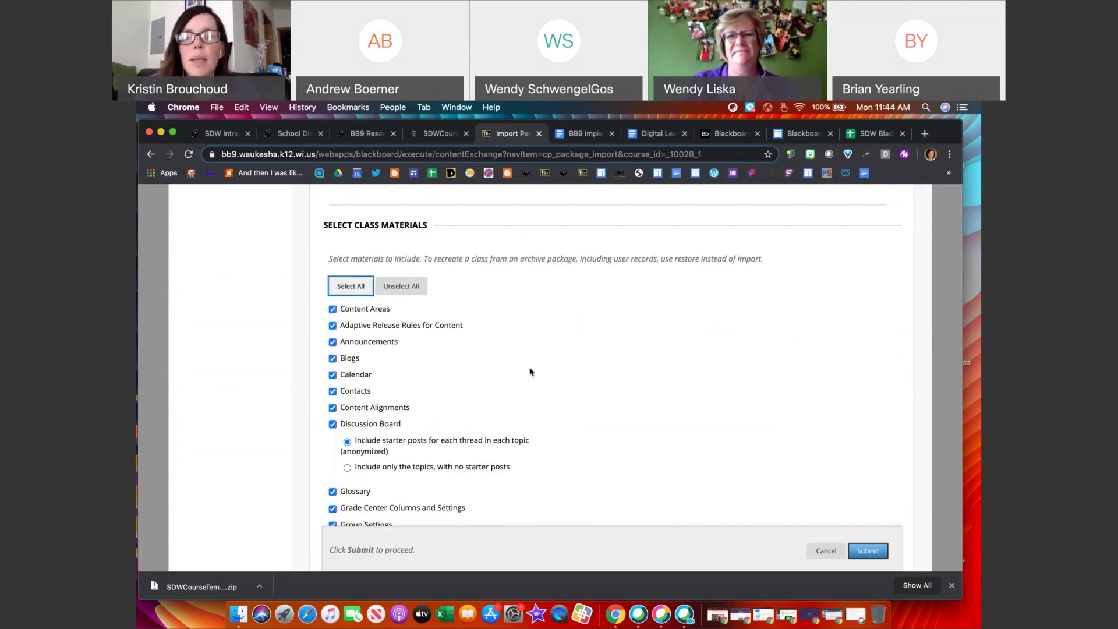
scroll(530, 373, "down", 1)
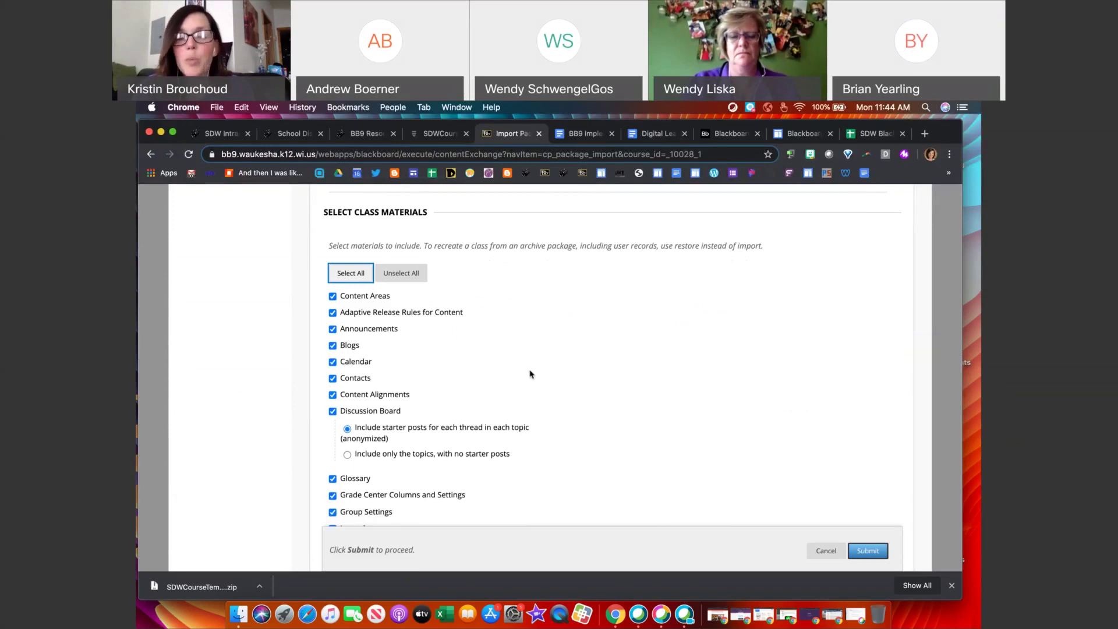
scroll(530, 374, "down", 2)
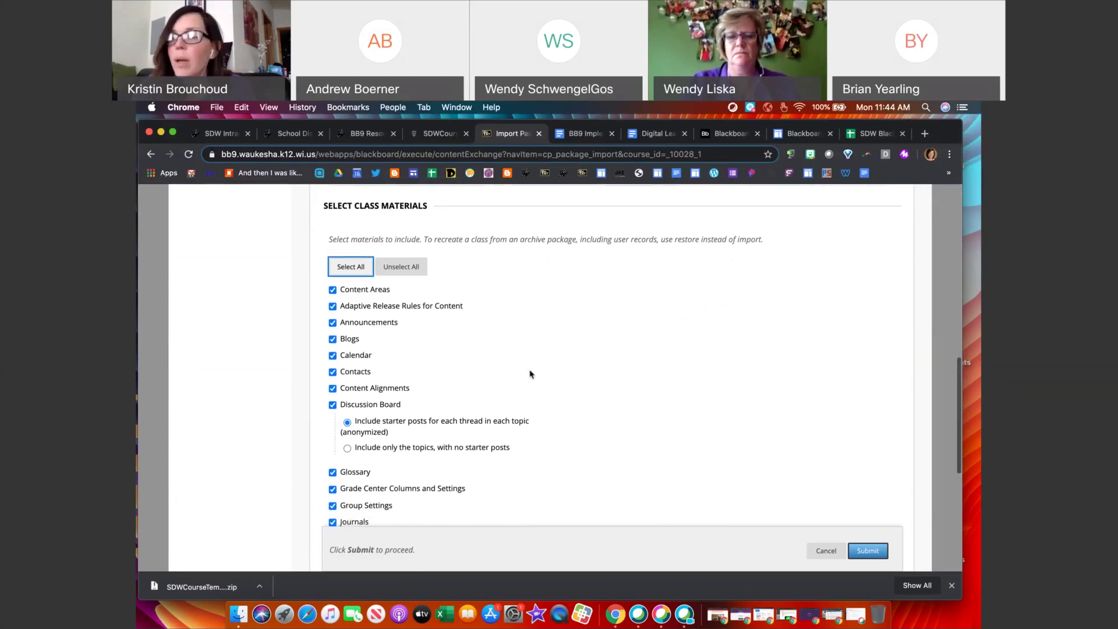
scroll(530, 374, "down", 5)
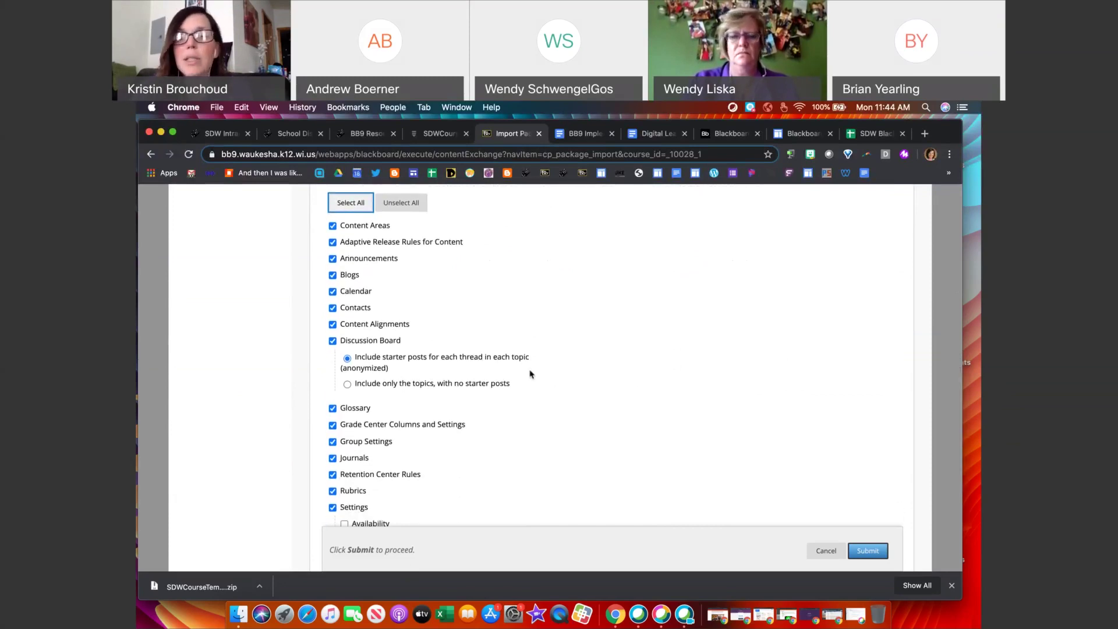
scroll(539, 382, "down", 15)
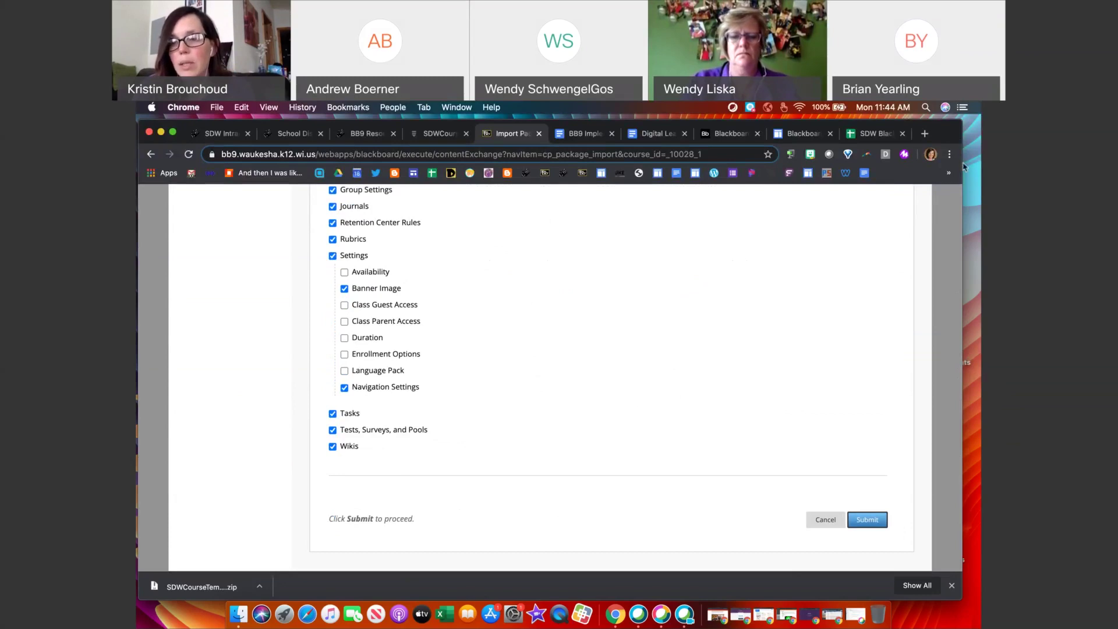
left_click(869, 523)
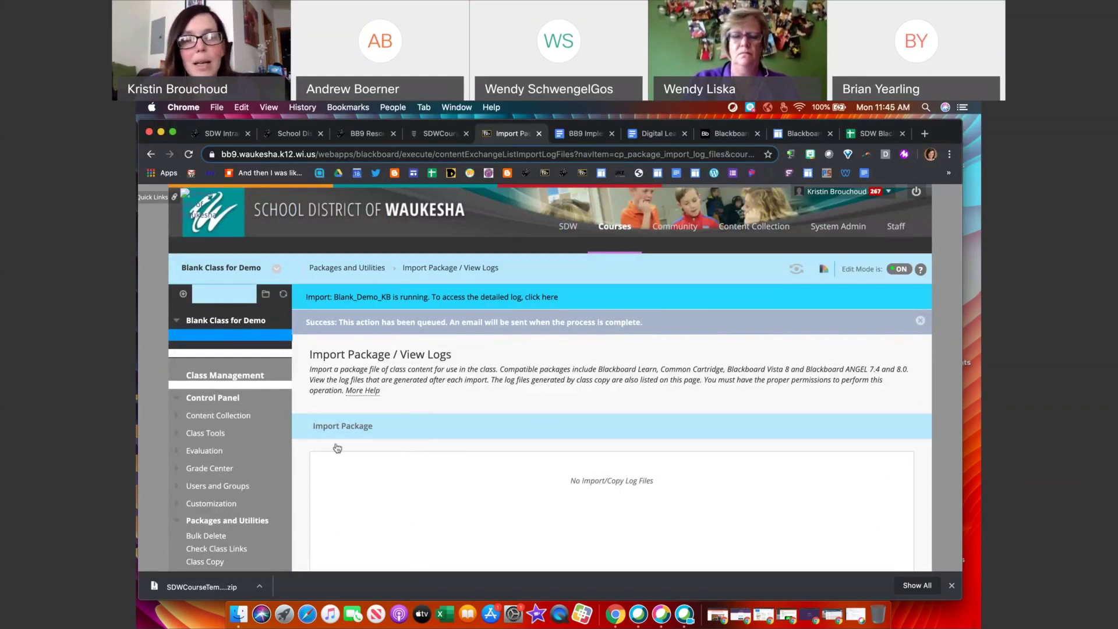
Step: Reload Import Package / View Logs to check whether the Blank_Demo_KB import has finished
scroll(391, 390, "down", 1)
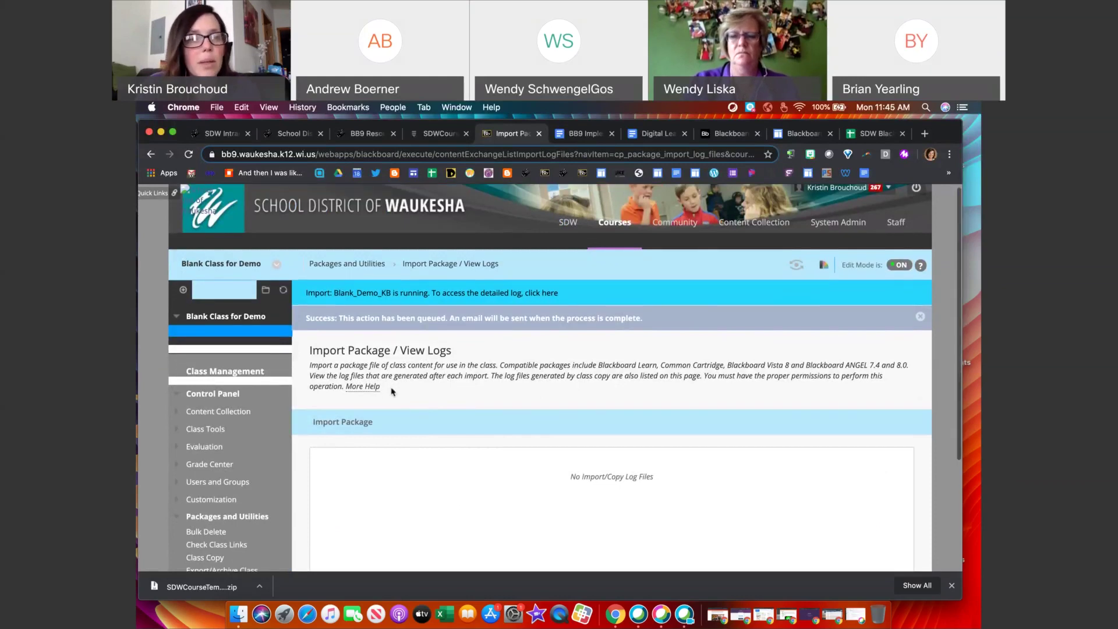
left_click(189, 154)
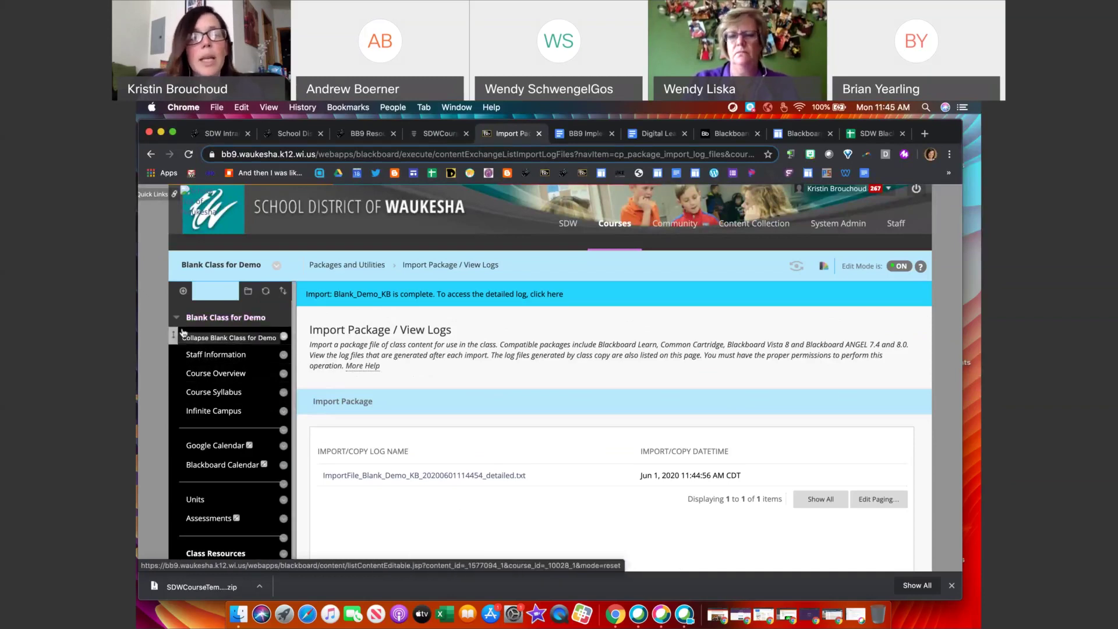
Step: Open the imported Welcome Page and scroll over its banner image and welcome-message placeholder
left_click(211, 338)
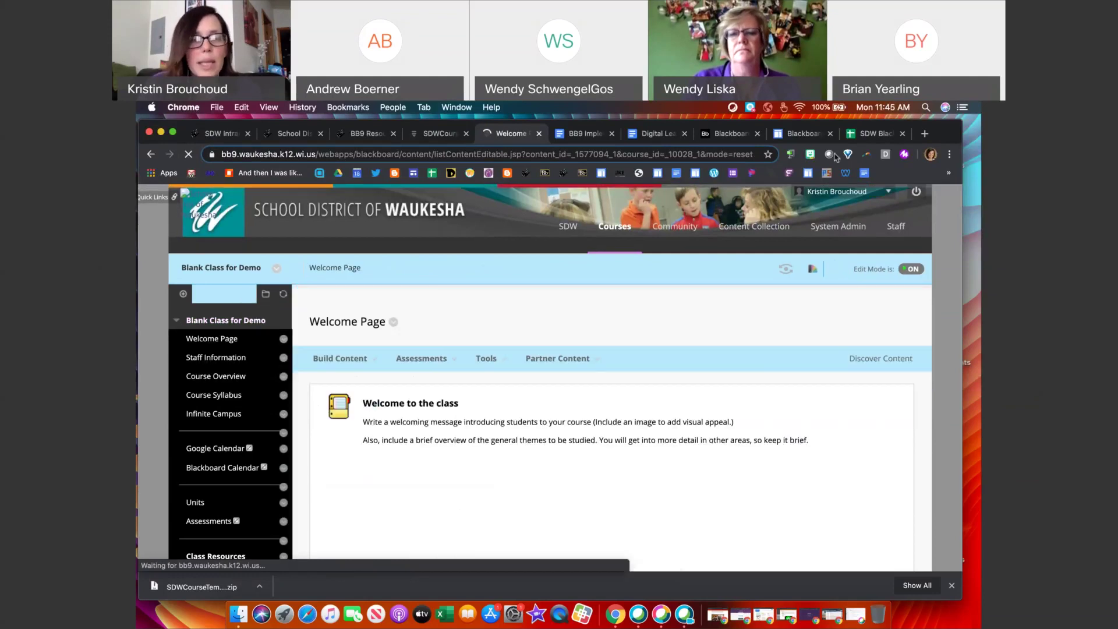
scroll(446, 406, "down", 4)
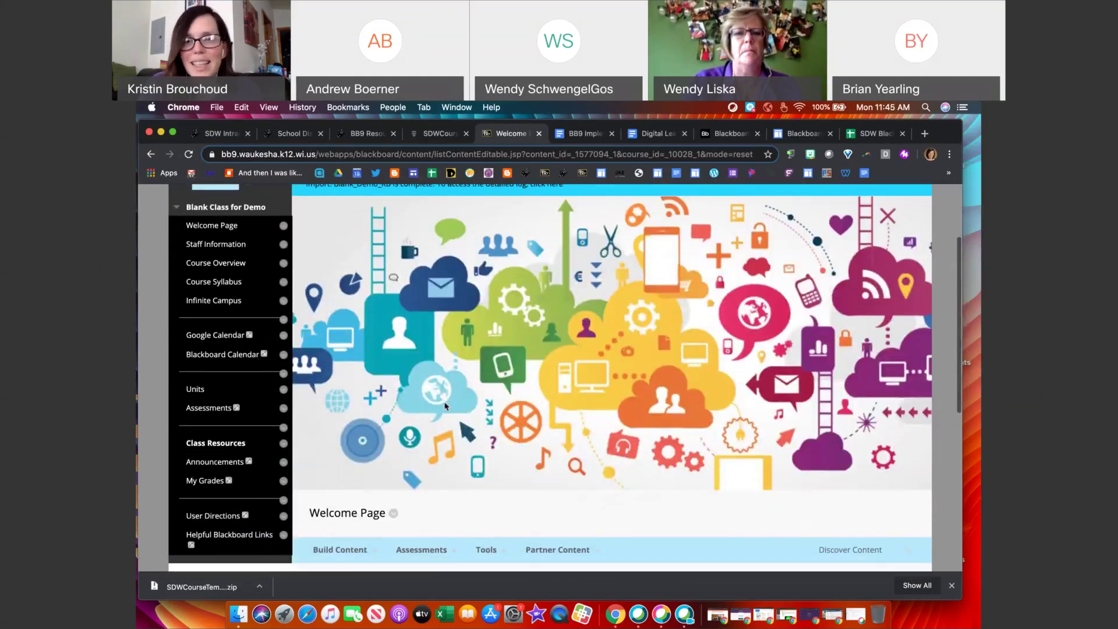
scroll(446, 406, "down", 3)
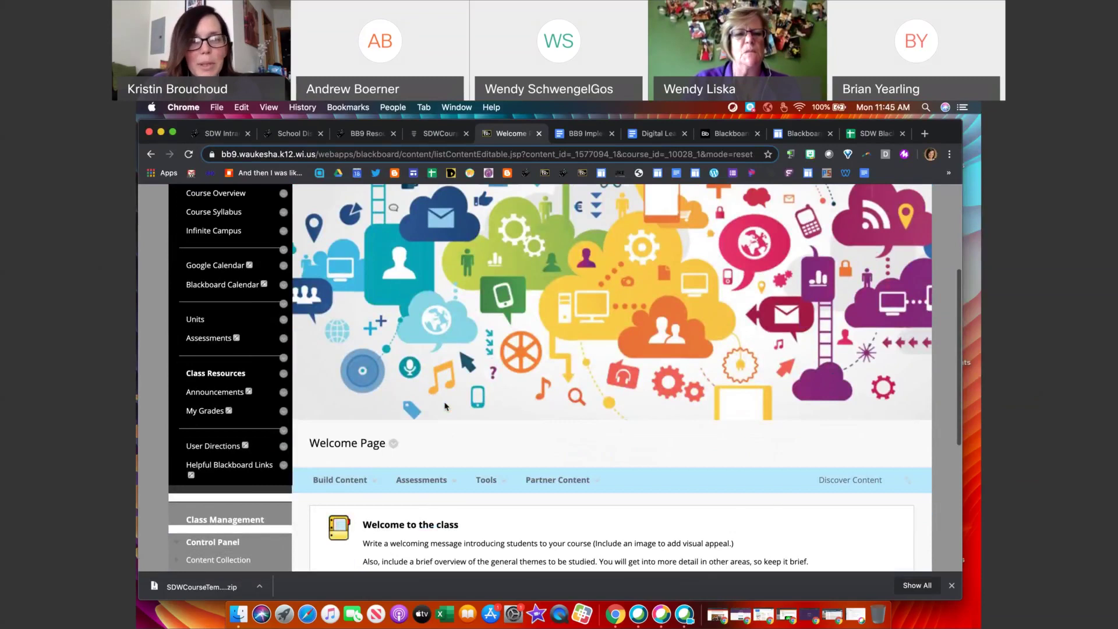
scroll(446, 406, "down", 2)
scroll(451, 344, "up", 2)
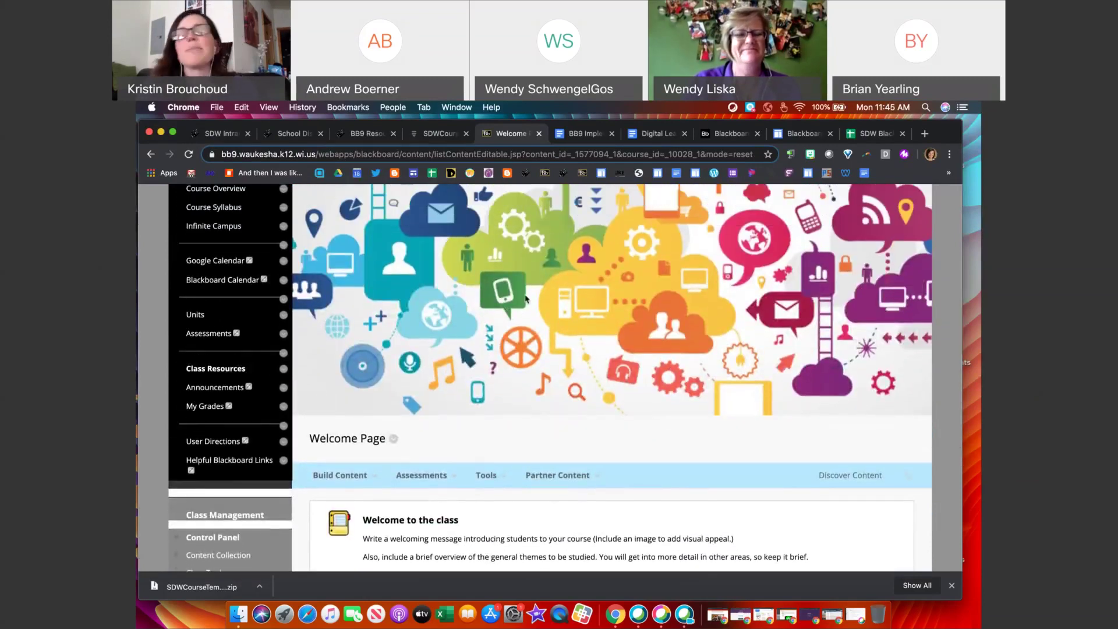
scroll(524, 321, "down", 2)
scroll(524, 324, "up", 5)
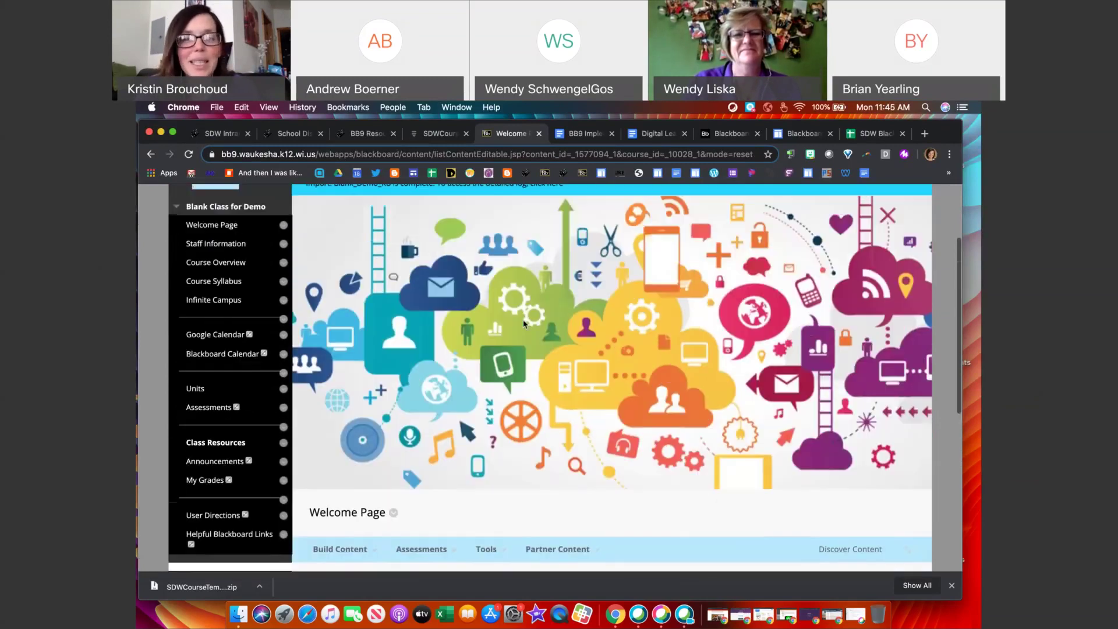
scroll(524, 324, "up", 1)
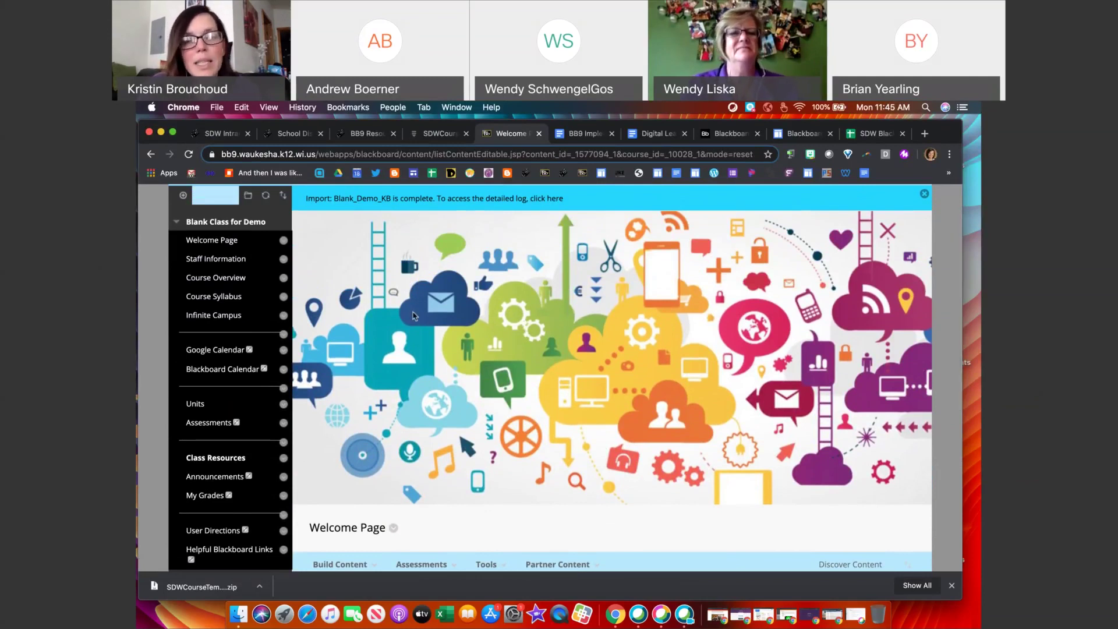
scroll(413, 315, "down", 5)
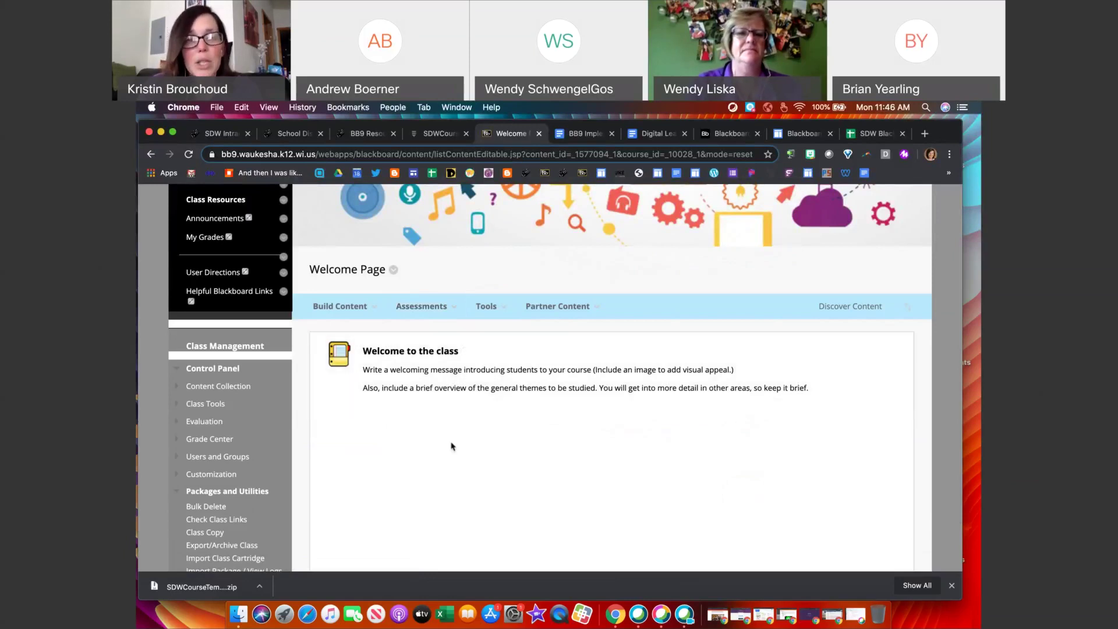
scroll(452, 447, "up", 5)
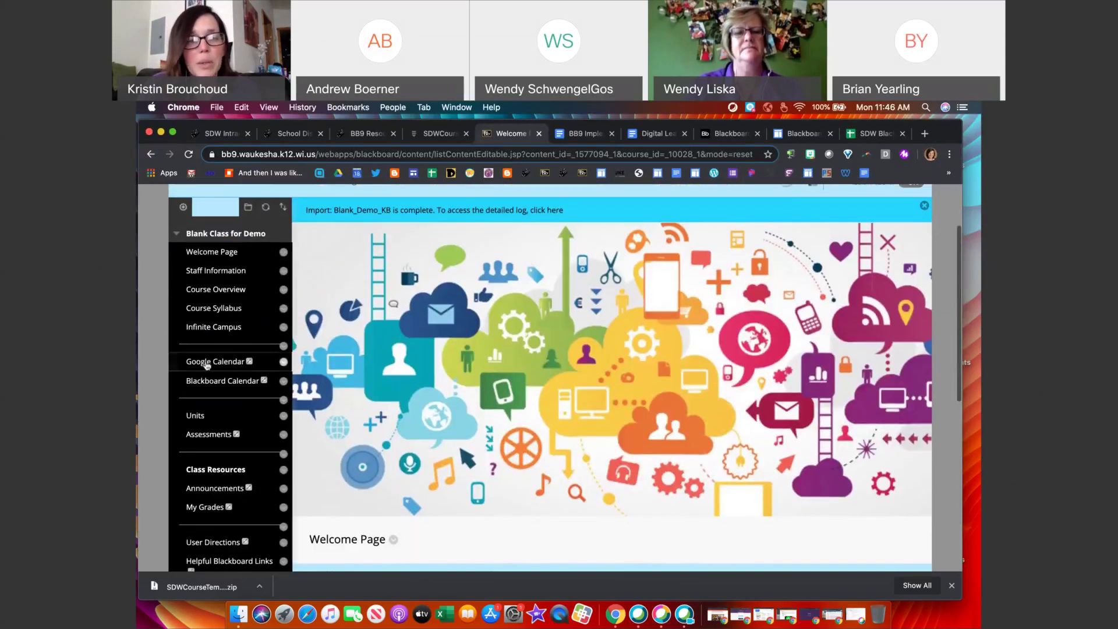
Step: Review the Staff Information, Course Overview and Course Syllabus pages, then open Infinite Campus in a new tab
left_click(206, 272)
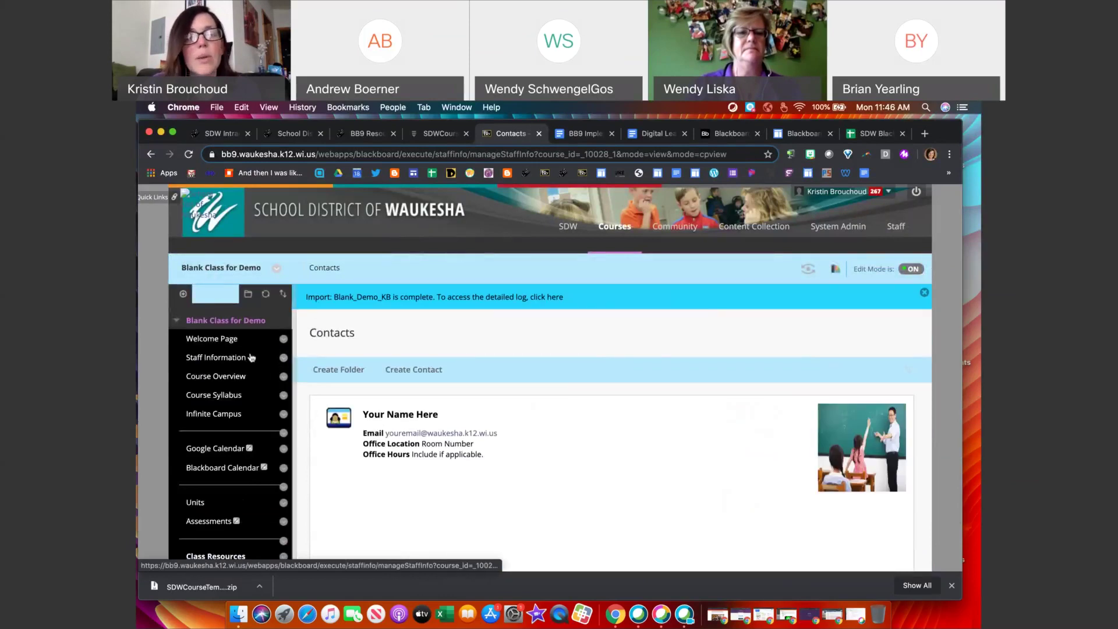
scroll(251, 358, "down", 1)
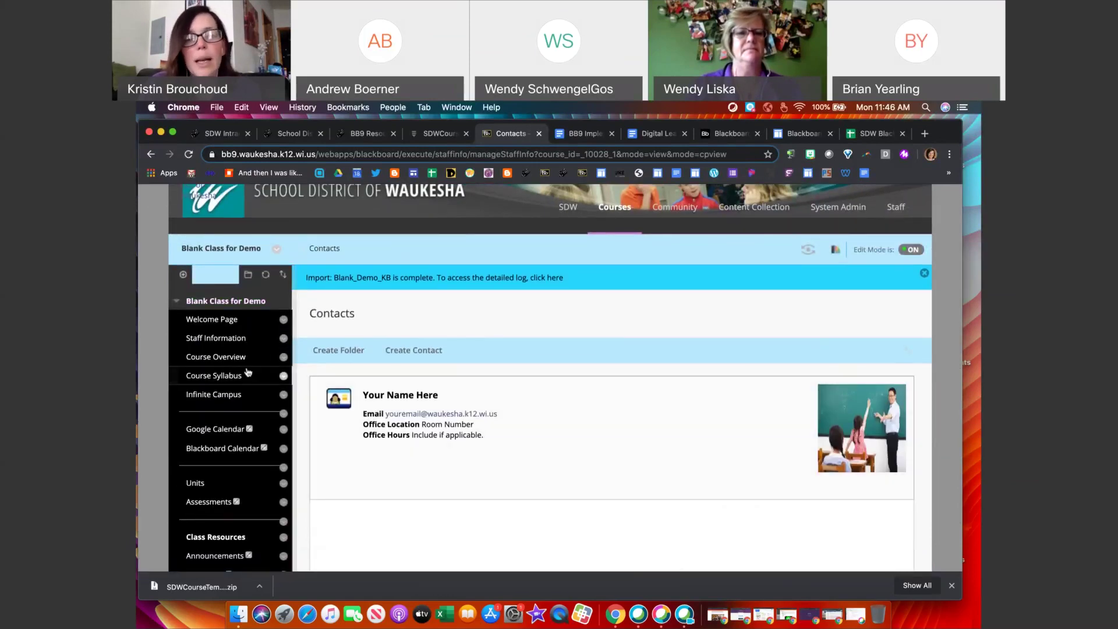
left_click(233, 357)
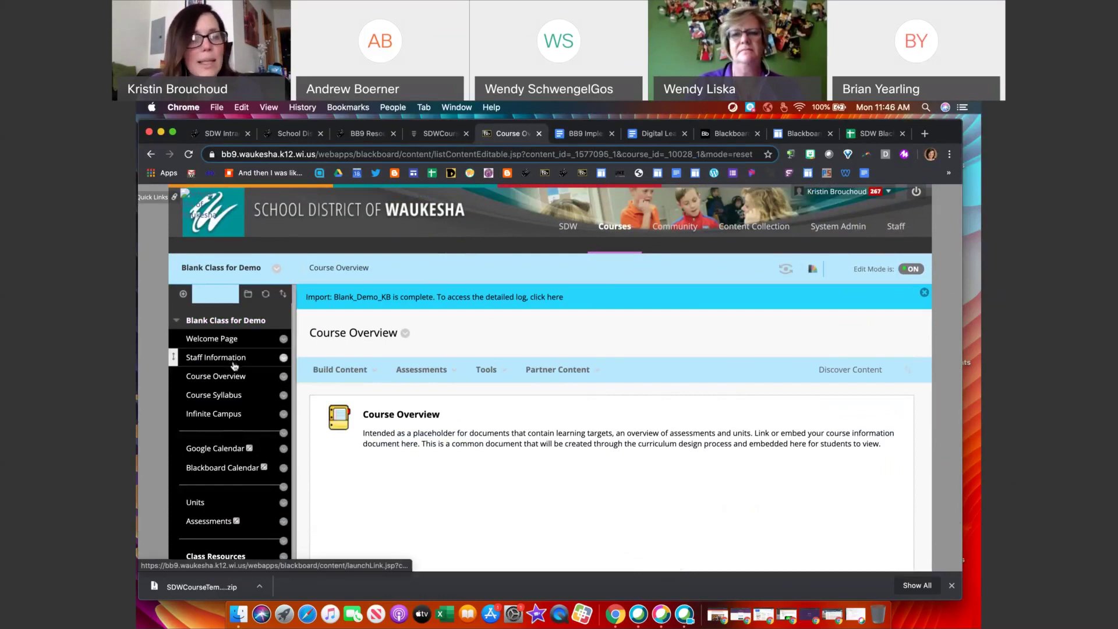
left_click(204, 378)
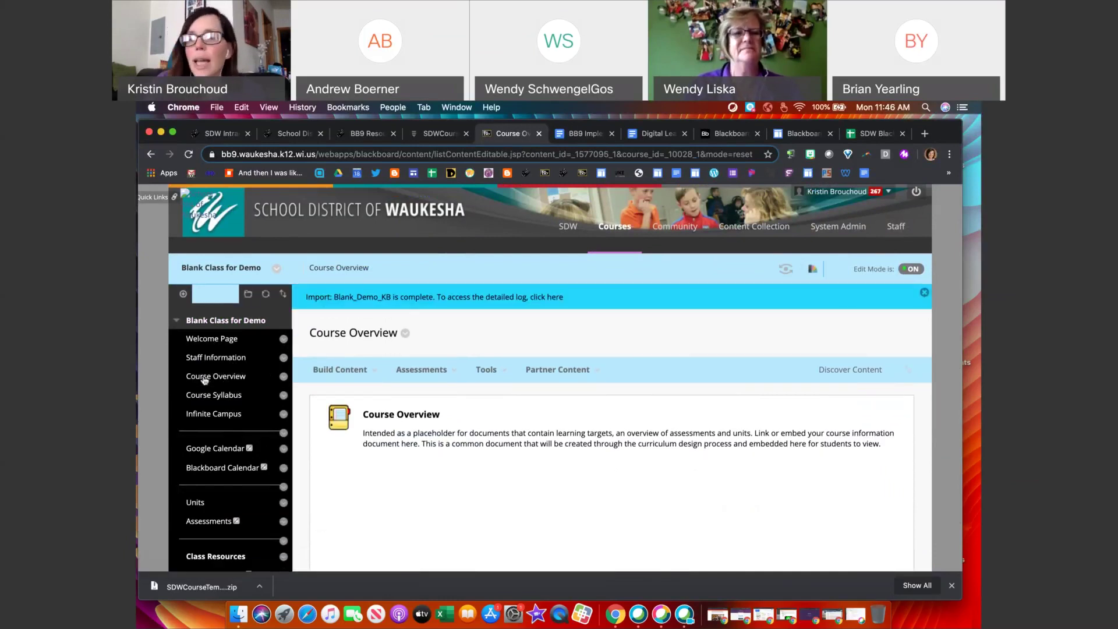
left_click(208, 395)
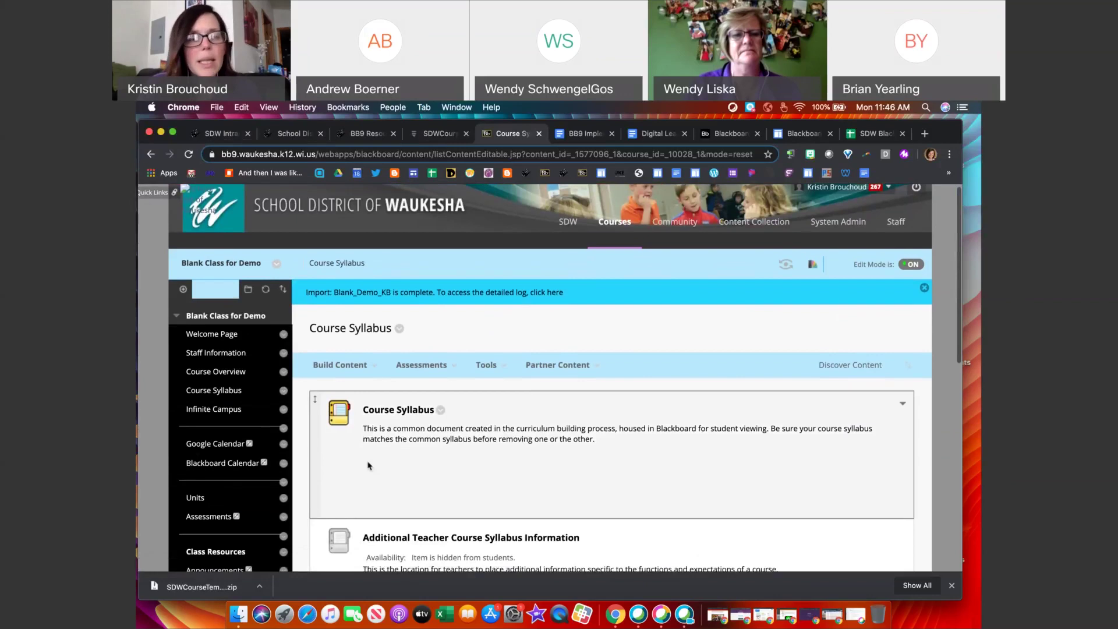
scroll(335, 452, "down", 1)
left_click(215, 402)
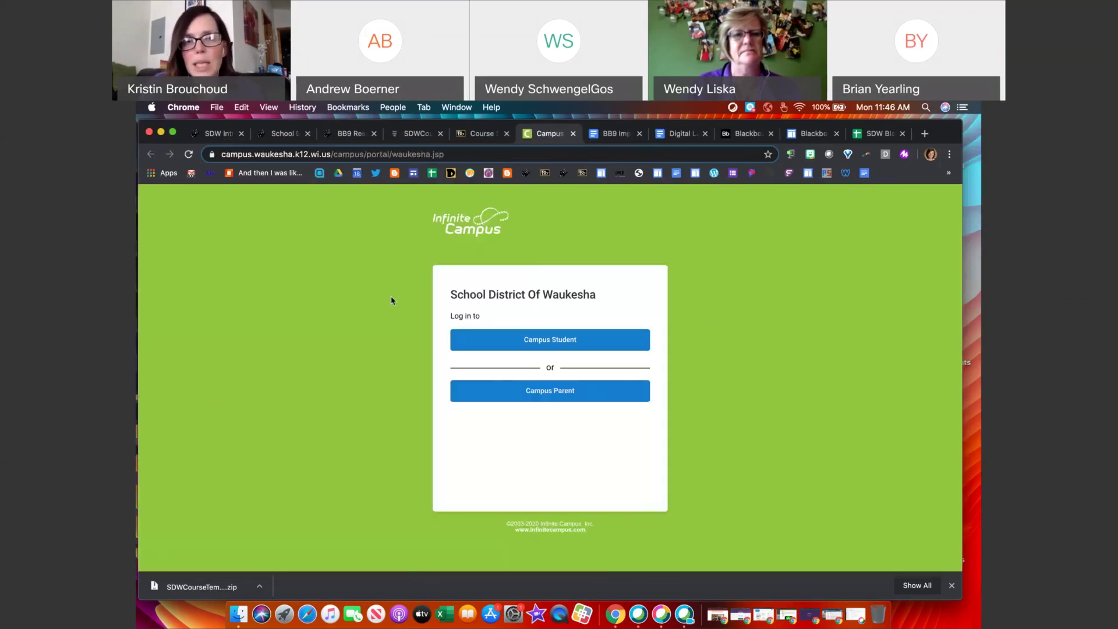
Step: Close the Infinite Campus portal tab and view the Course Syllabus page's hidden syllabus item
left_click(573, 134)
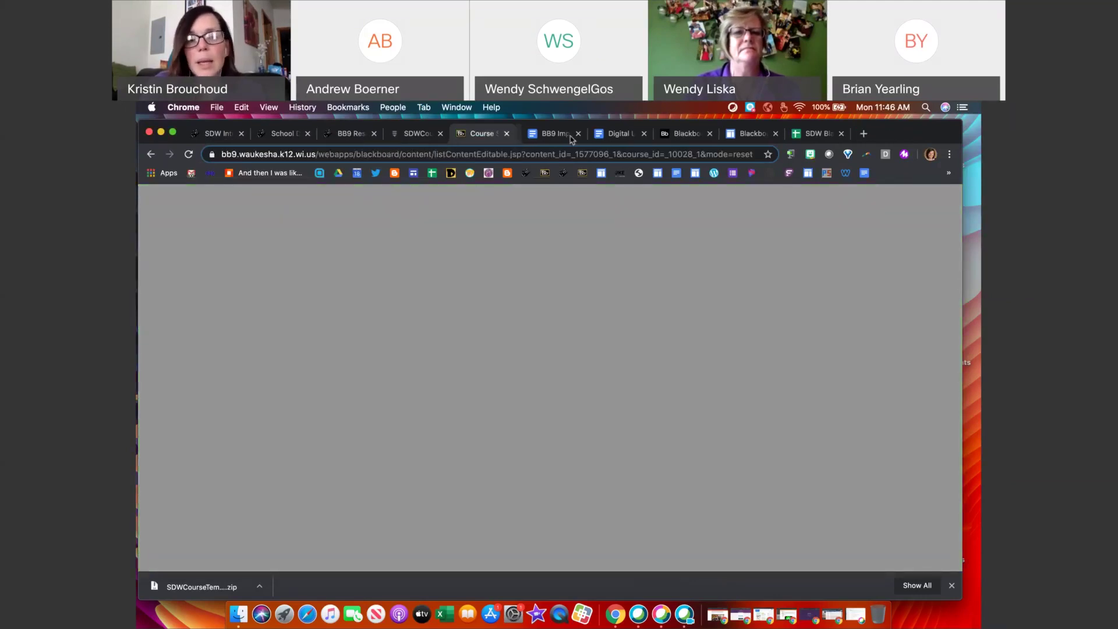
scroll(226, 427, "down", 2)
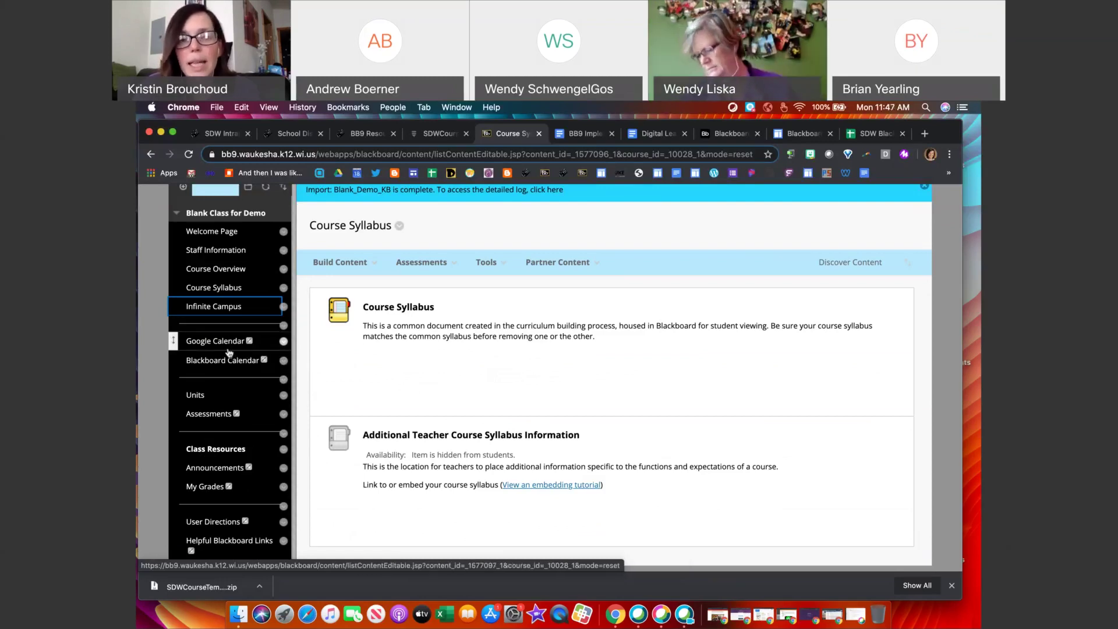
Step: Look over the course's Google Calendar page
left_click(218, 348)
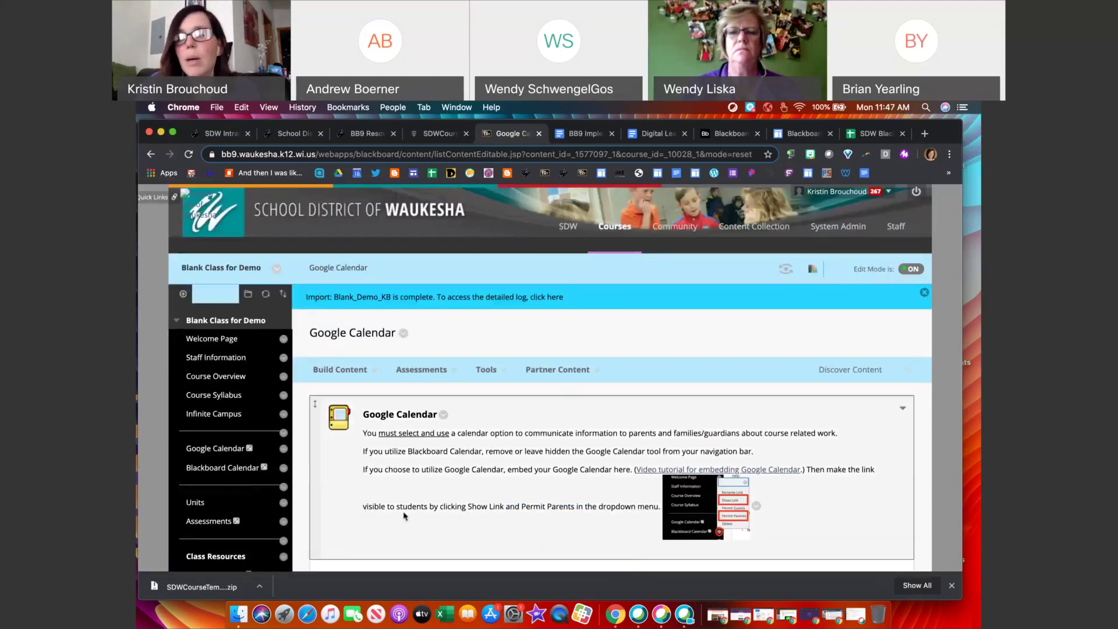
scroll(483, 522, "down", 2)
scroll(483, 522, "down", 3)
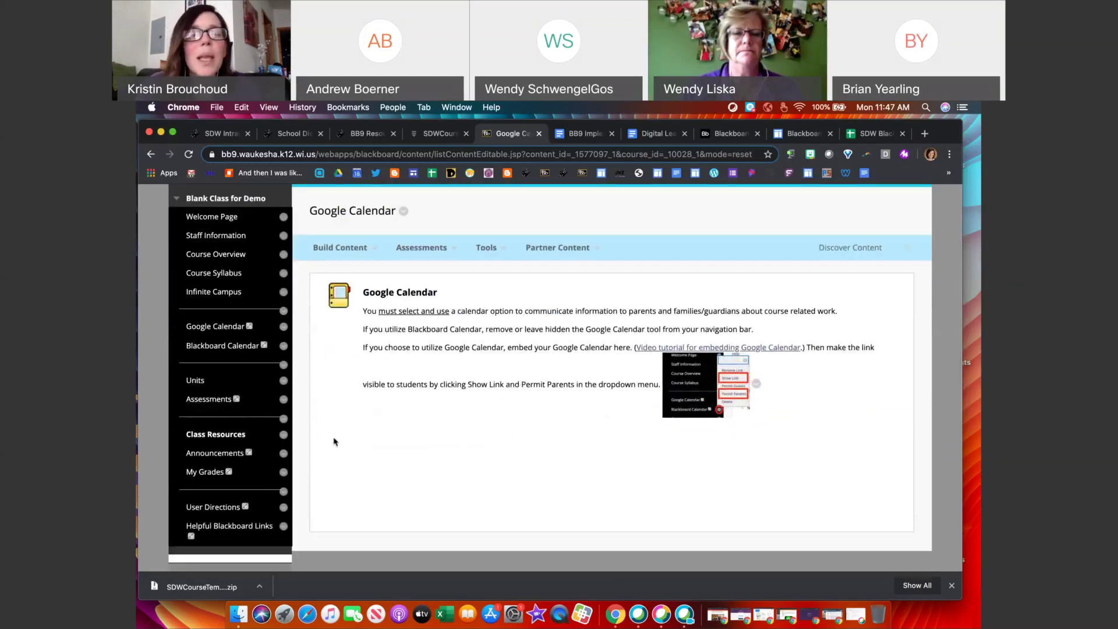
scroll(315, 382, "down", 1)
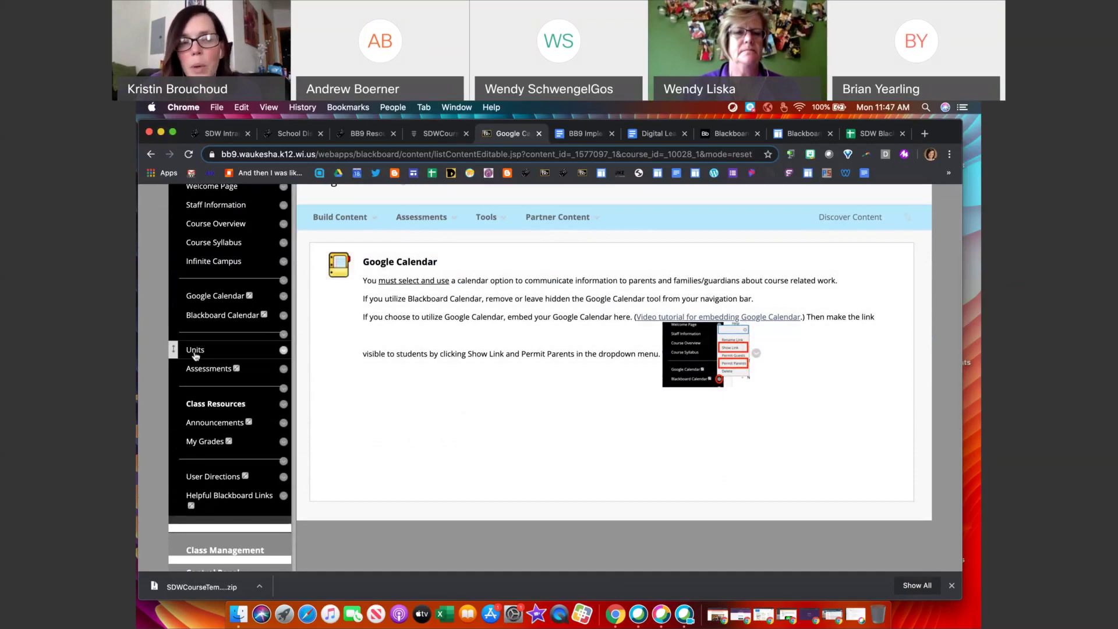
Step: Go to the Units page and read the hidden Unit Folder's Essential Question and Enduring Understanding prompts
left_click(197, 353)
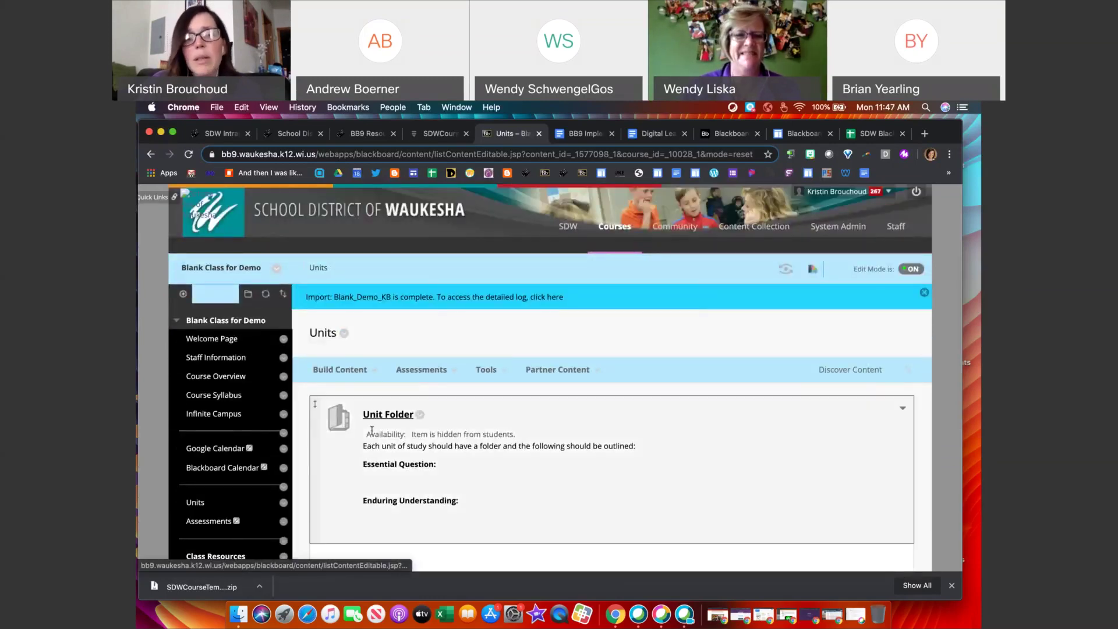
scroll(371, 430, "down", 1)
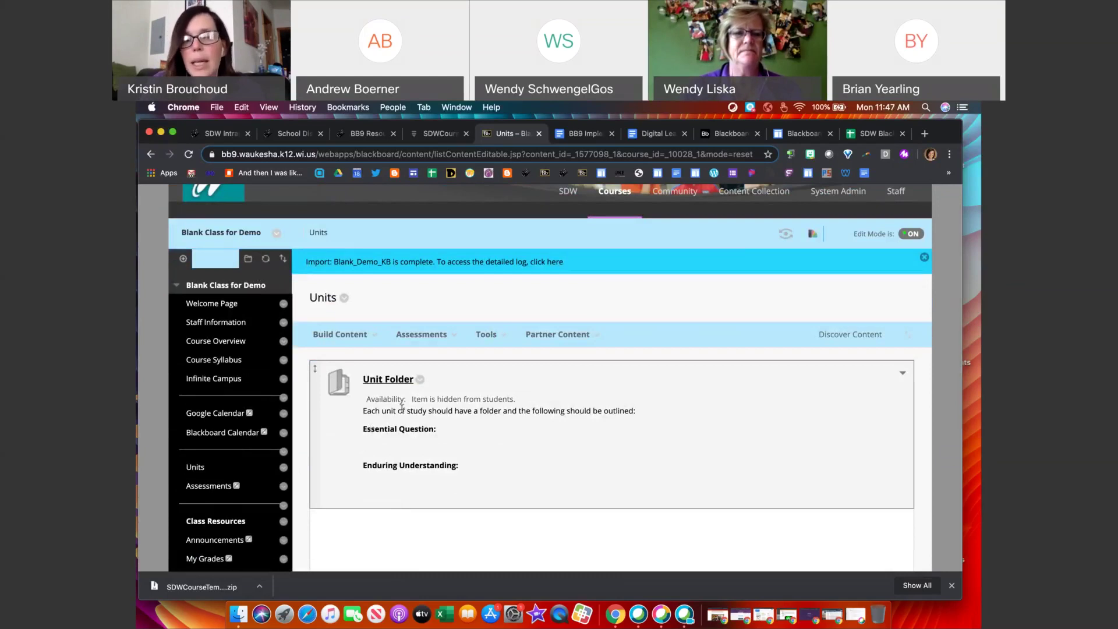
scroll(402, 409, "down", 1)
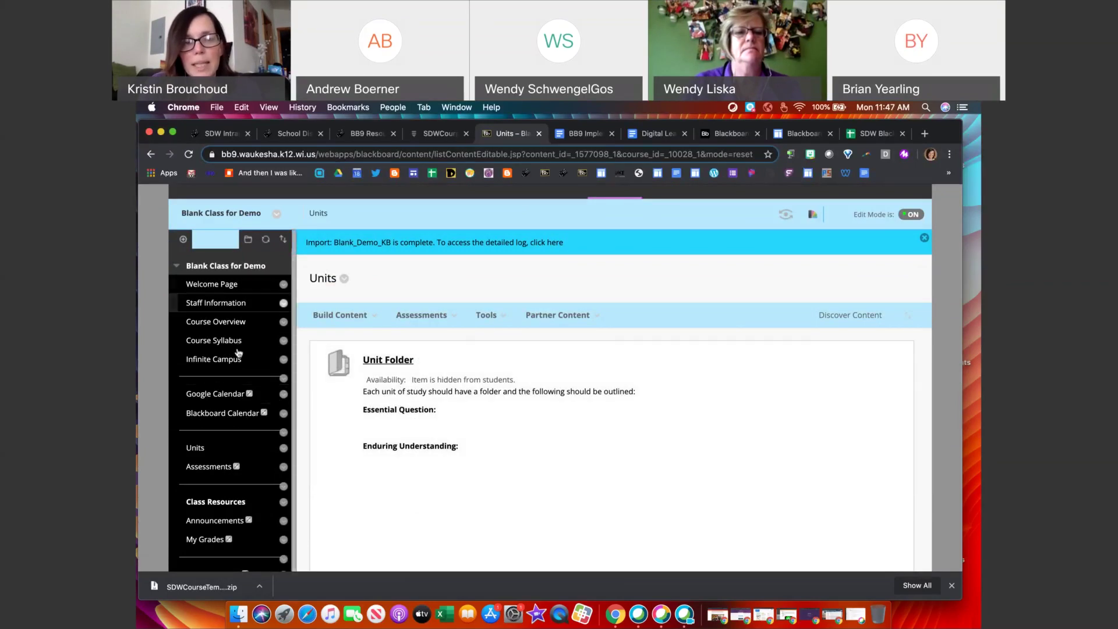
scroll(246, 309, "up", 1)
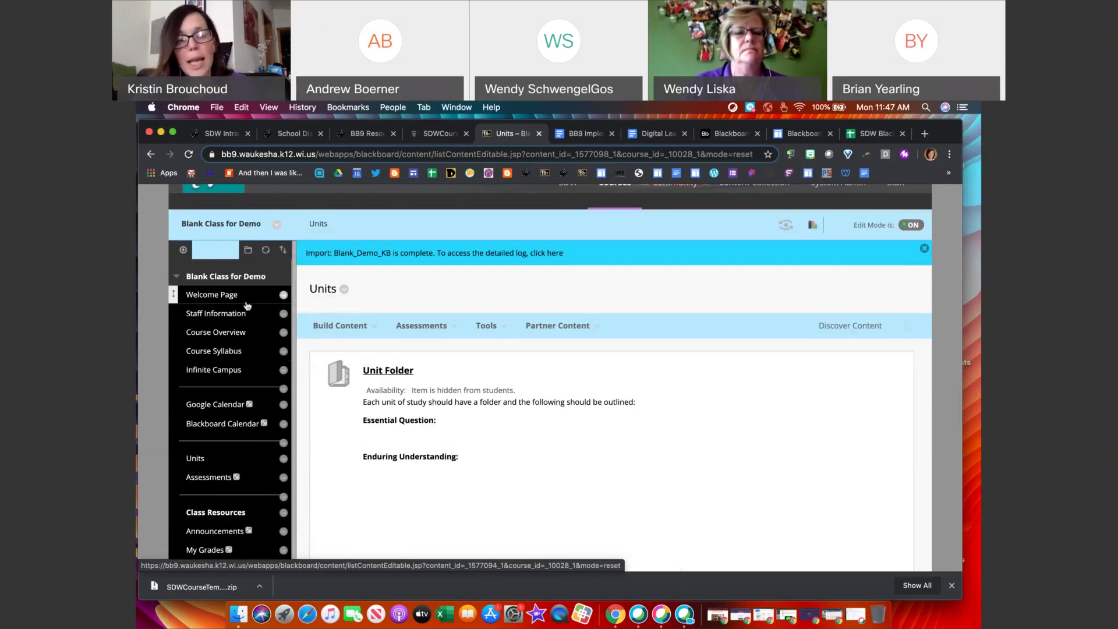
scroll(227, 473, "down", 1)
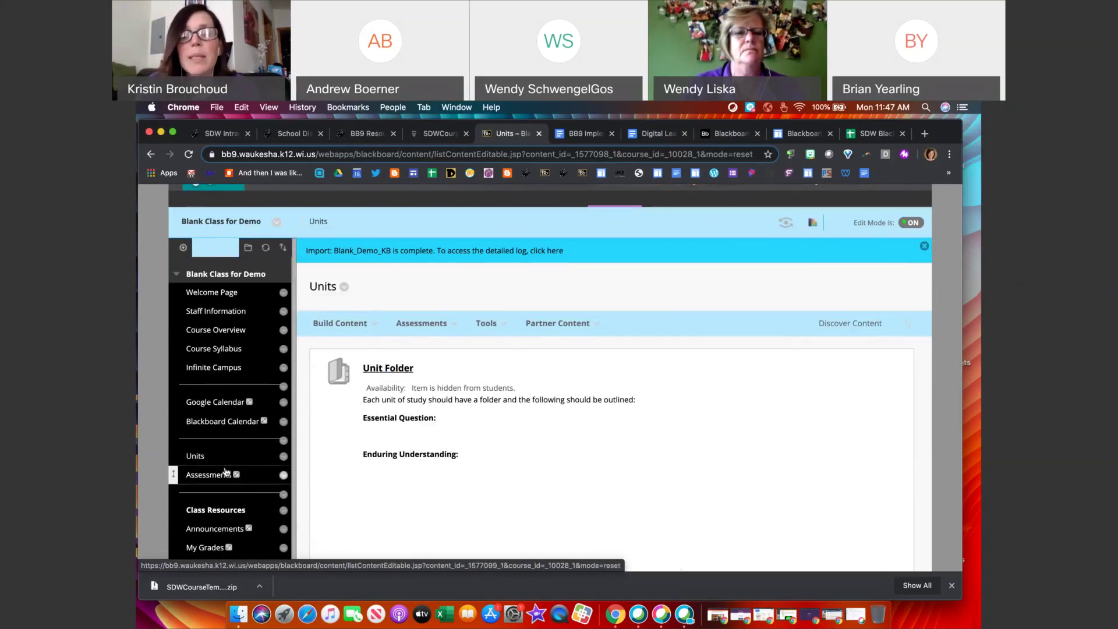
scroll(226, 472, "down", 1)
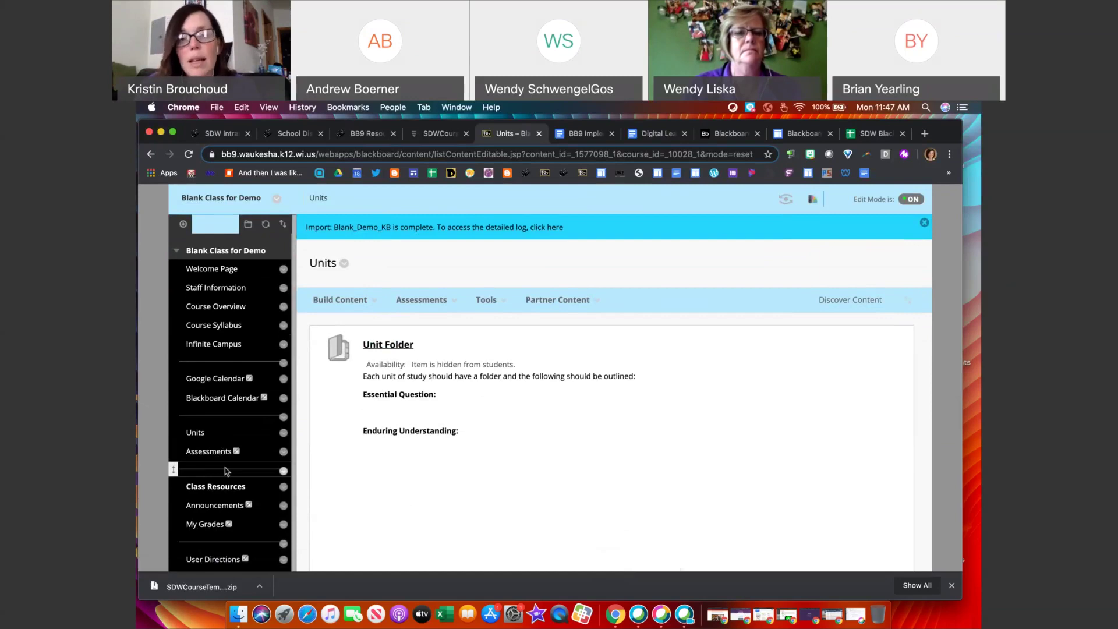
scroll(317, 496, "down", 1)
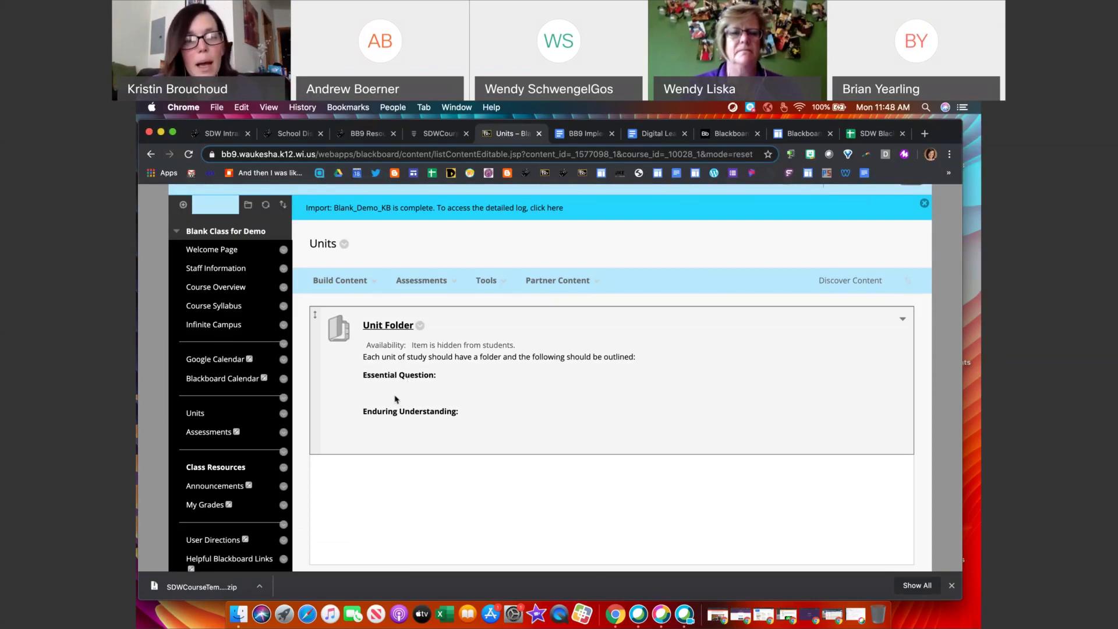
scroll(244, 426, "down", 2)
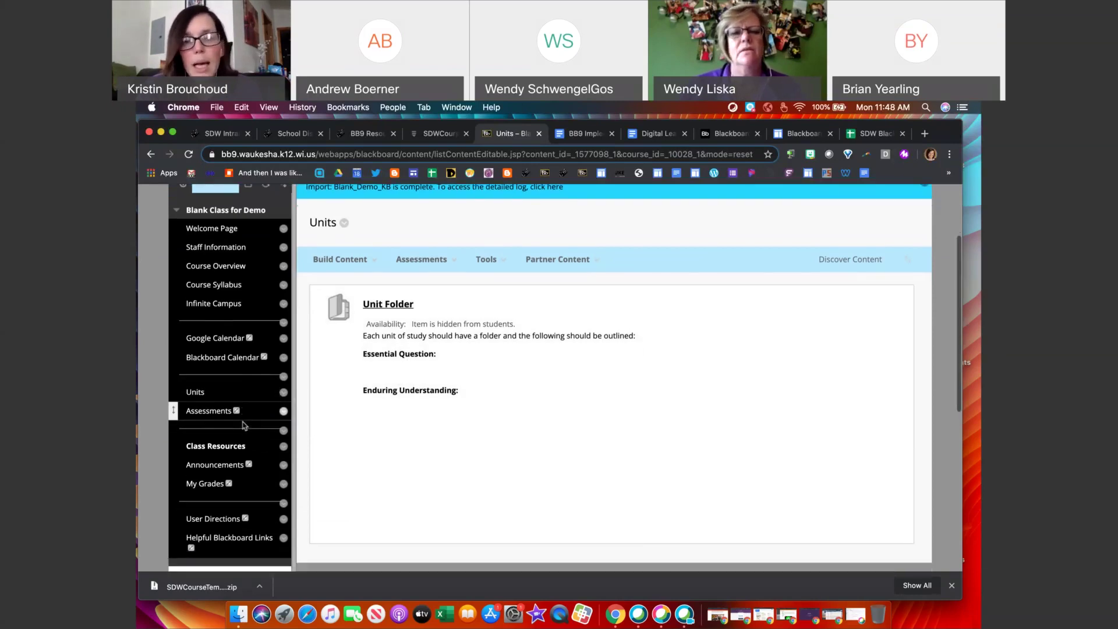
scroll(357, 417, "down", 1)
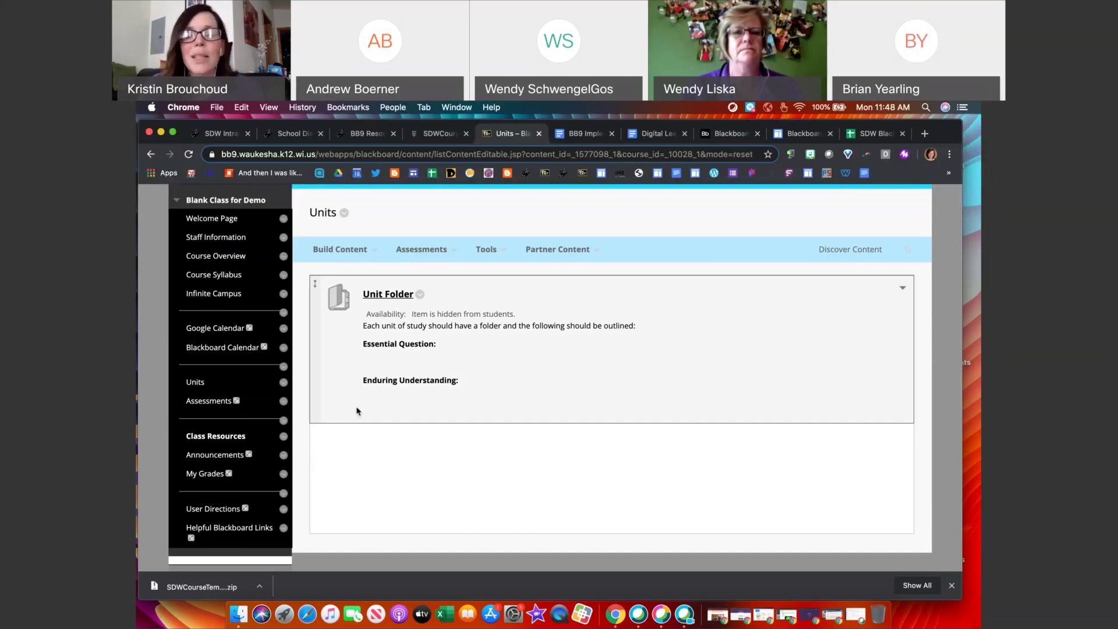
scroll(350, 390, "up", 2)
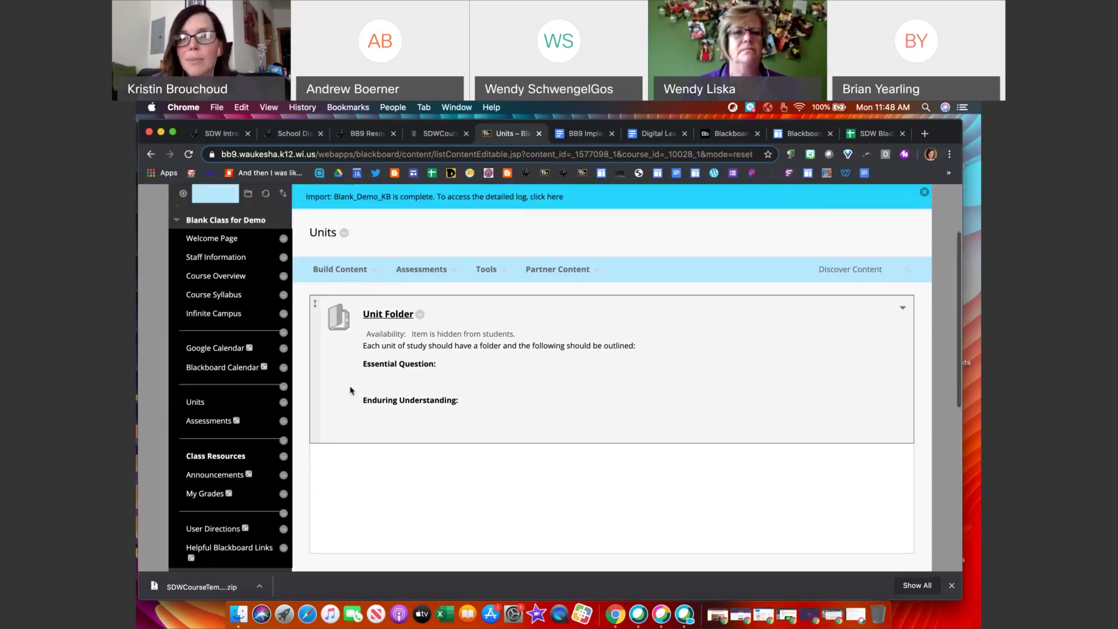
scroll(350, 390, "up", 1)
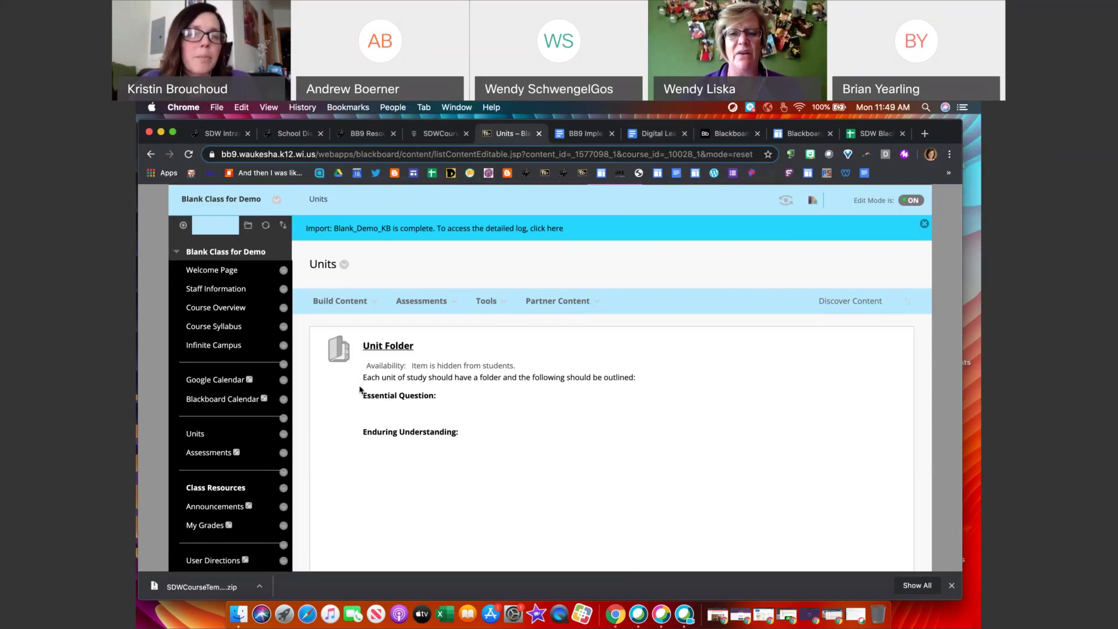
Step: Open the Unit Folder and browse the Teacher Lesson Plans folder and Student Lessons 1–3
left_click(381, 347)
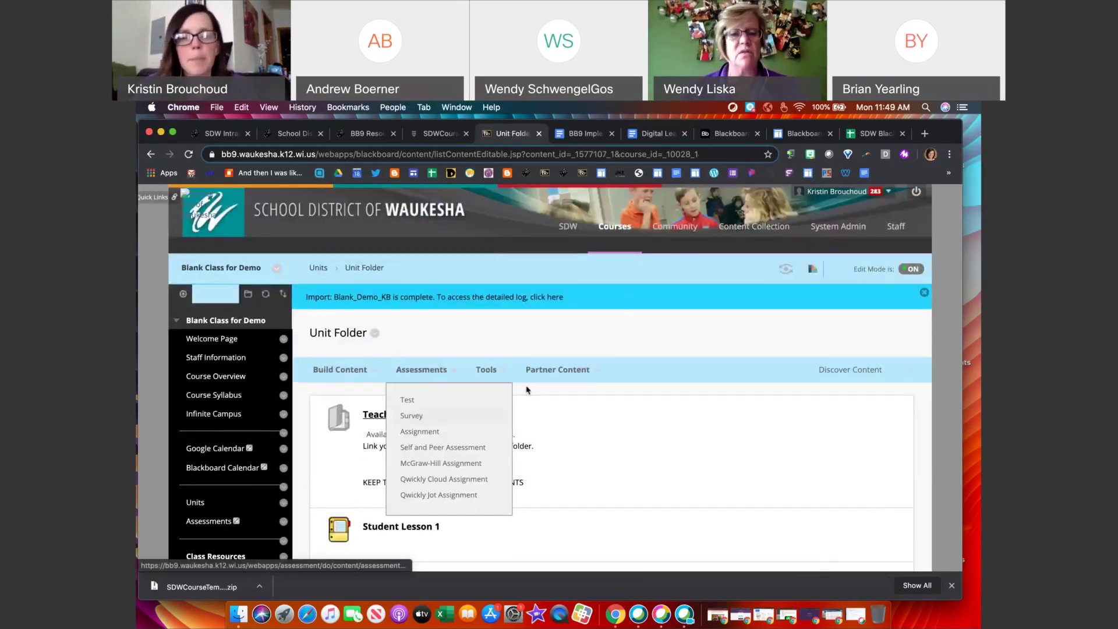
scroll(573, 436, "down", 1)
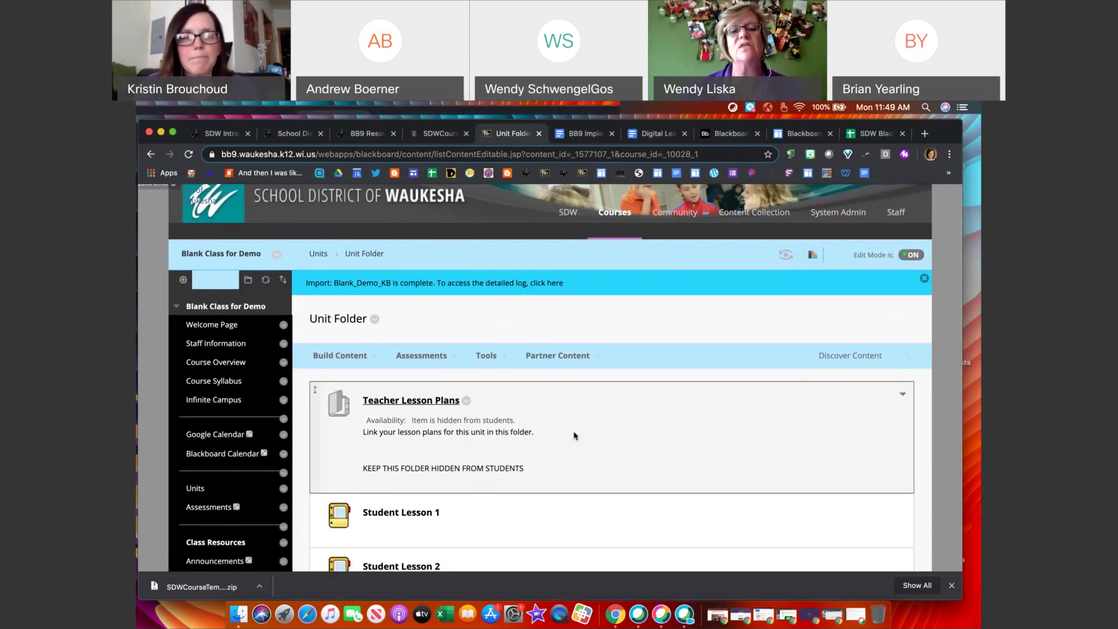
scroll(574, 435, "down", 2)
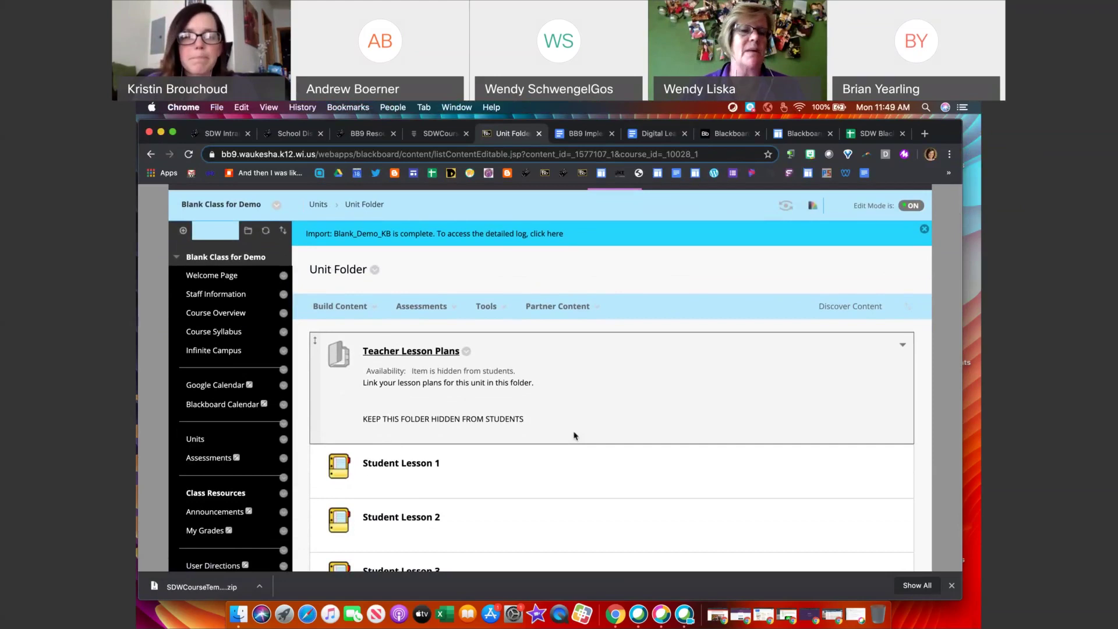
scroll(574, 436, "down", 2)
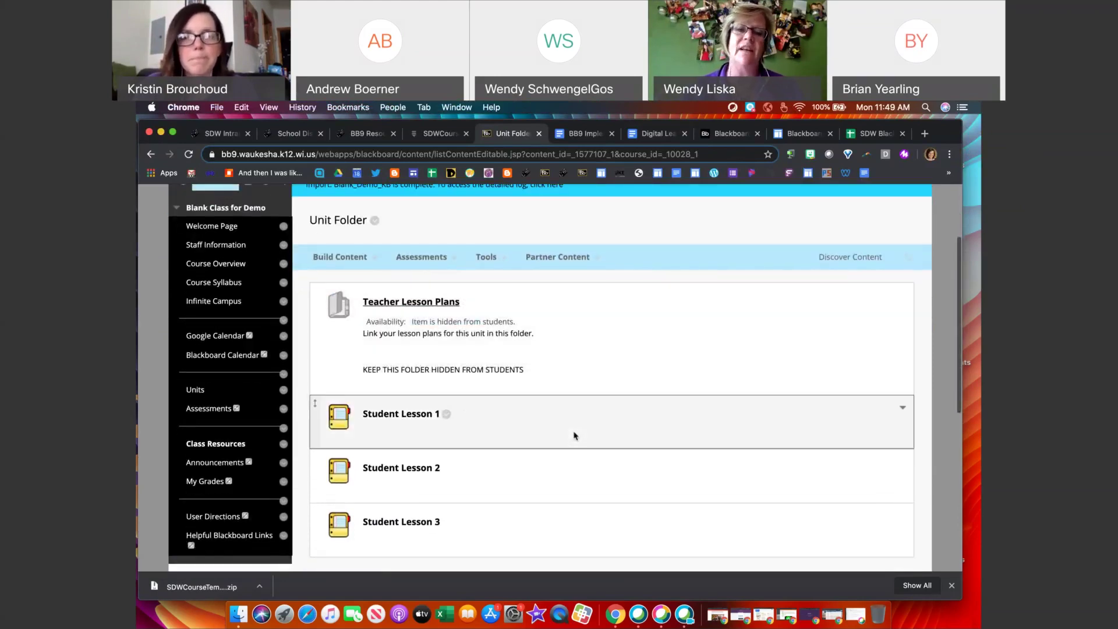
scroll(574, 436, "up", 3)
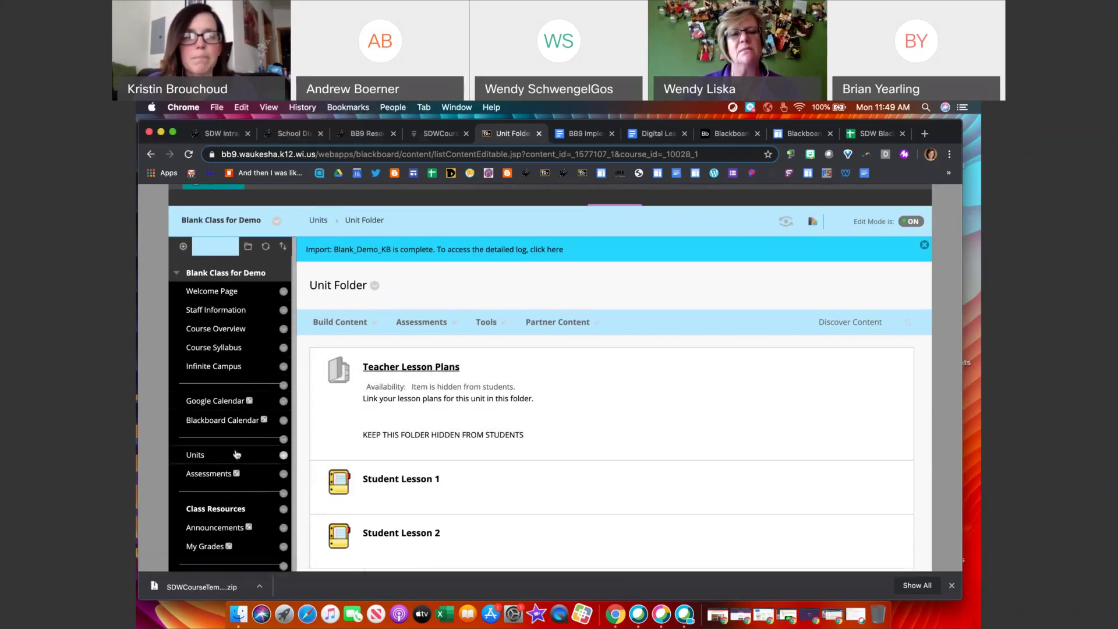
Step: Return to the Units page from the Unit Folder
left_click(257, 457)
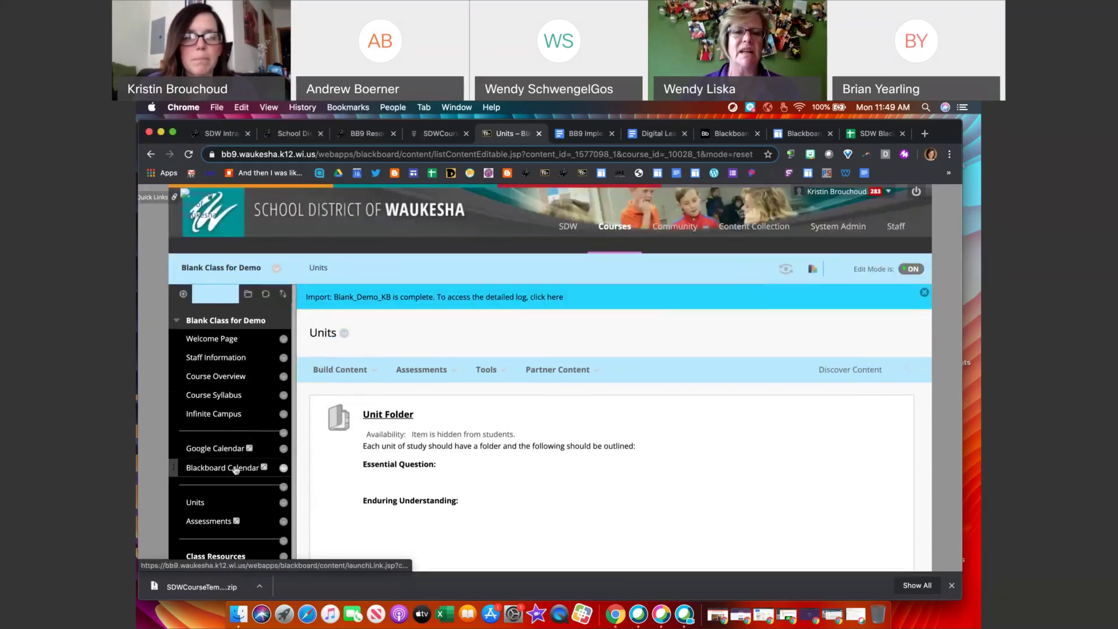
scroll(237, 447, "down", 2)
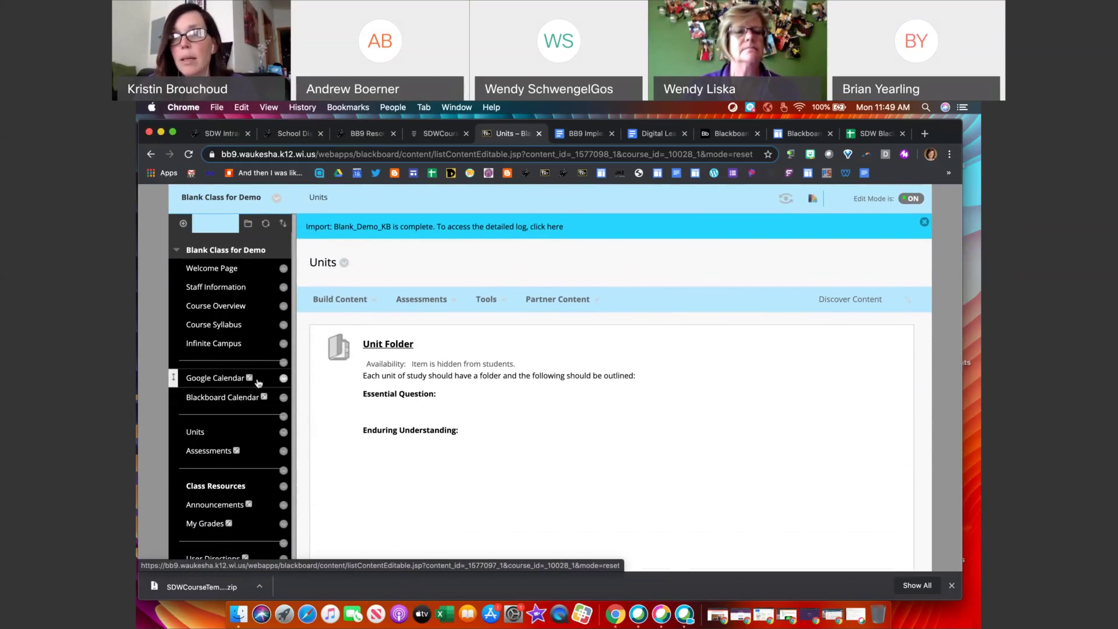
scroll(259, 383, "down", 1)
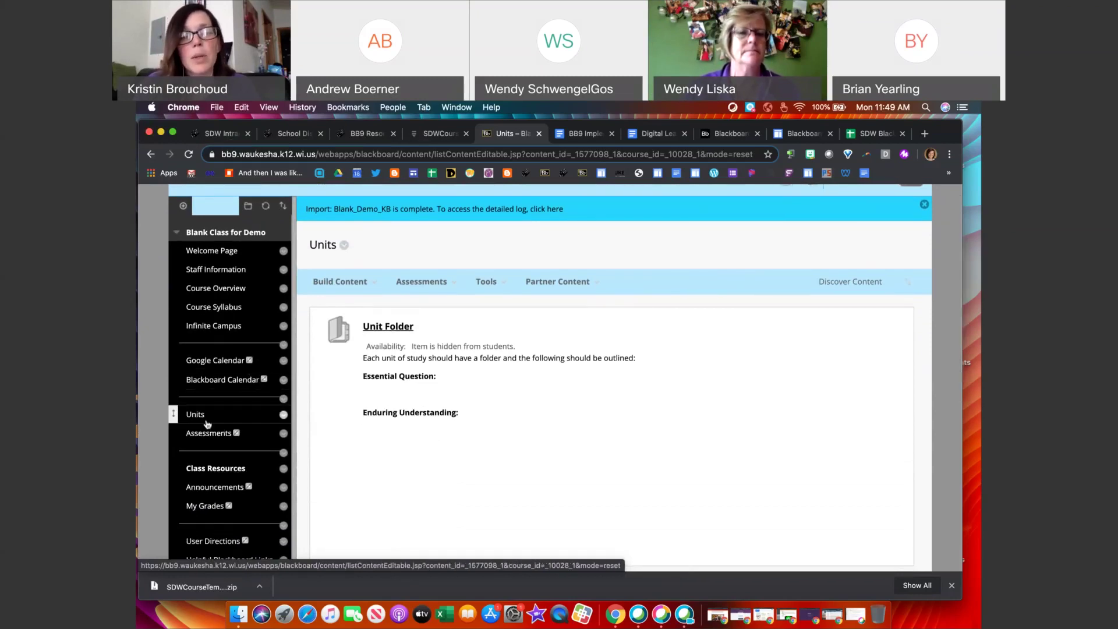
Step: Check the Units course link's options menu, then dismiss it without changes
left_click(284, 415)
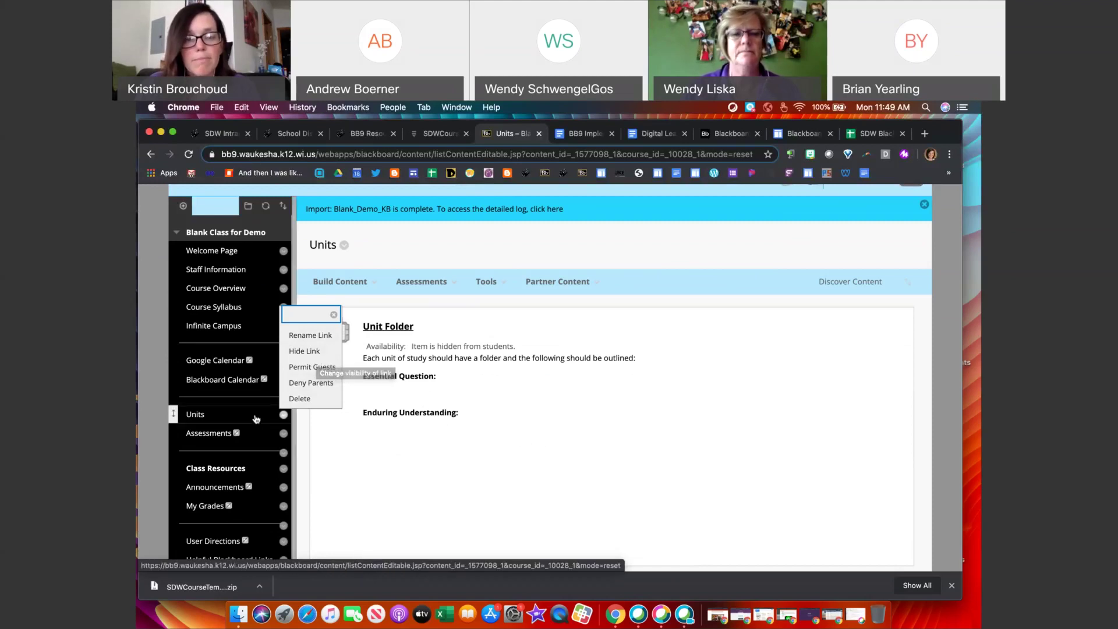
left_click(408, 450)
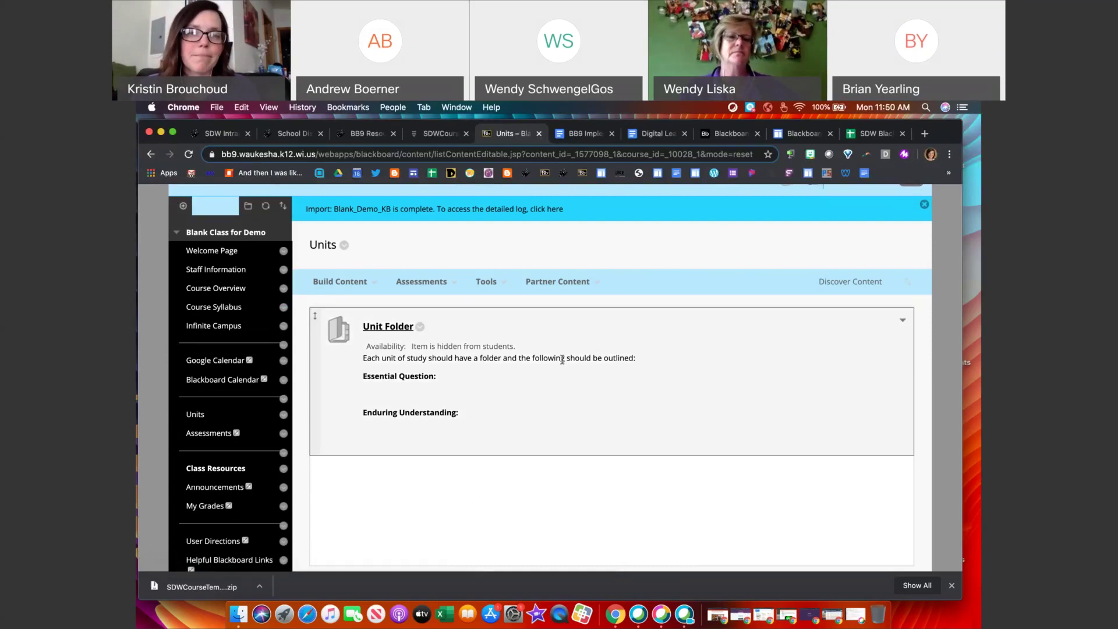
scroll(628, 339, "up", 1)
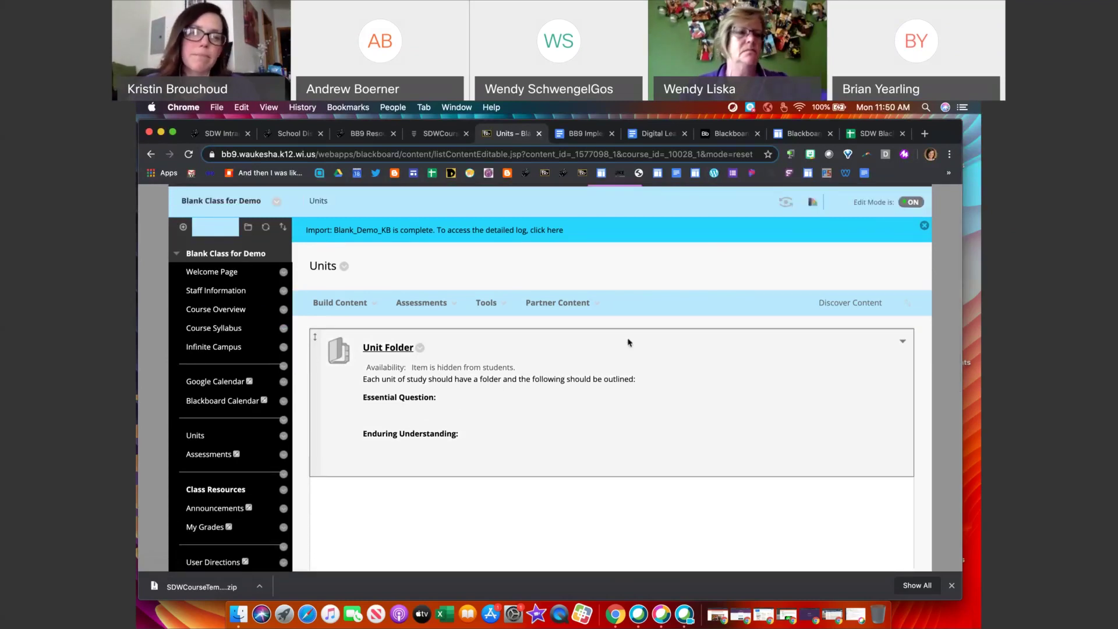
Step: Go through the Welcome Page to the Staff Information contacts page with its placeholder contact card
left_click(236, 274)
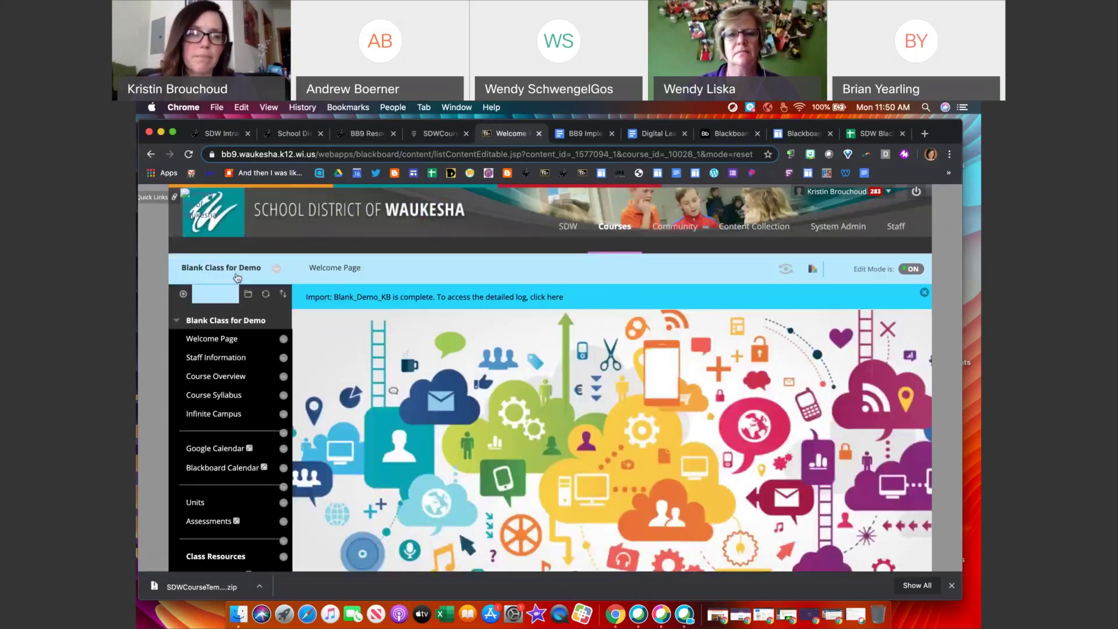
left_click(214, 358)
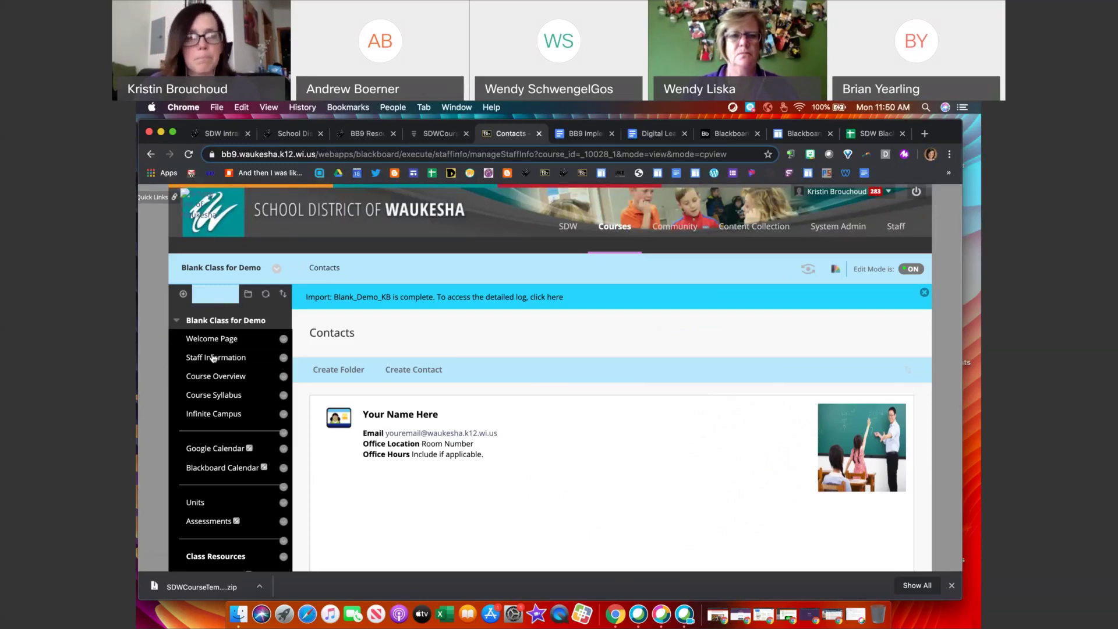
scroll(214, 406, "down", 3)
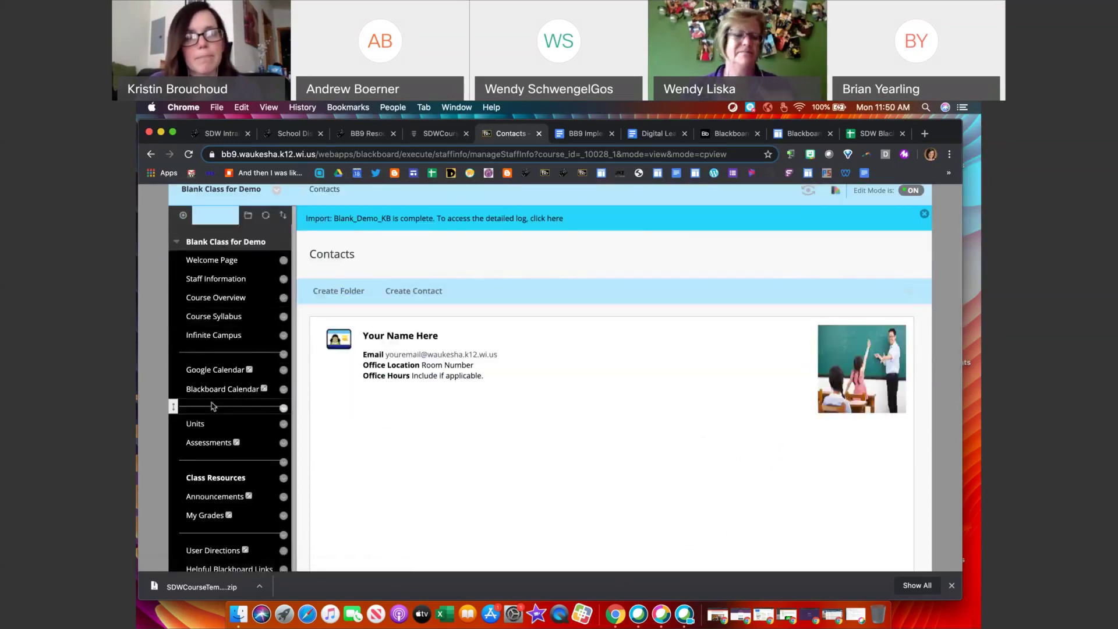
scroll(213, 406, "up", 2)
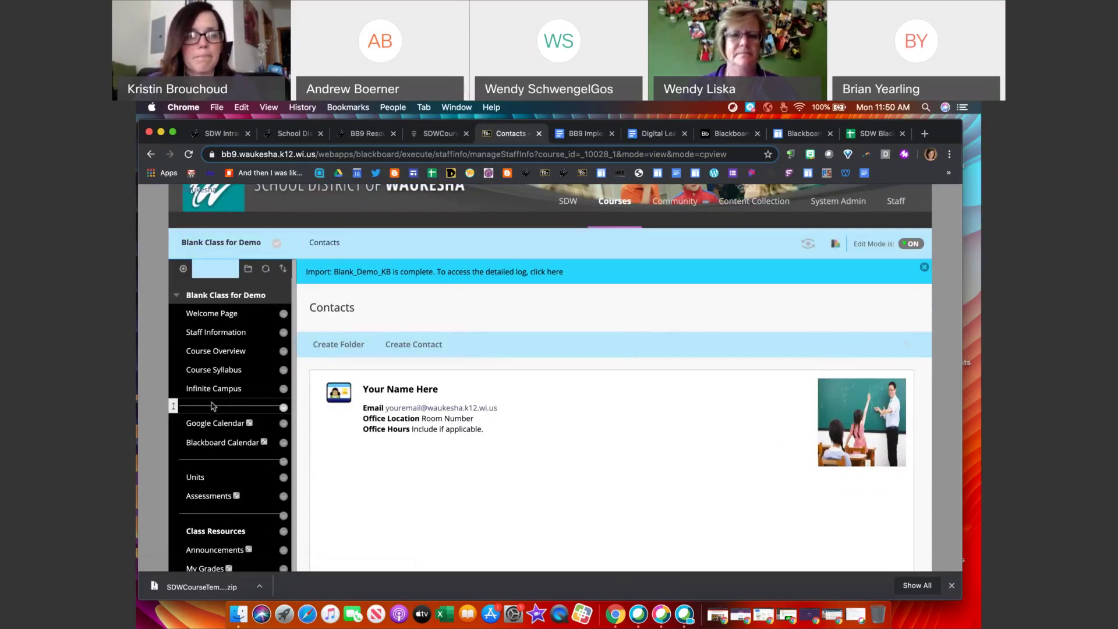
scroll(215, 472, "down", 1)
scroll(215, 472, "up", 2)
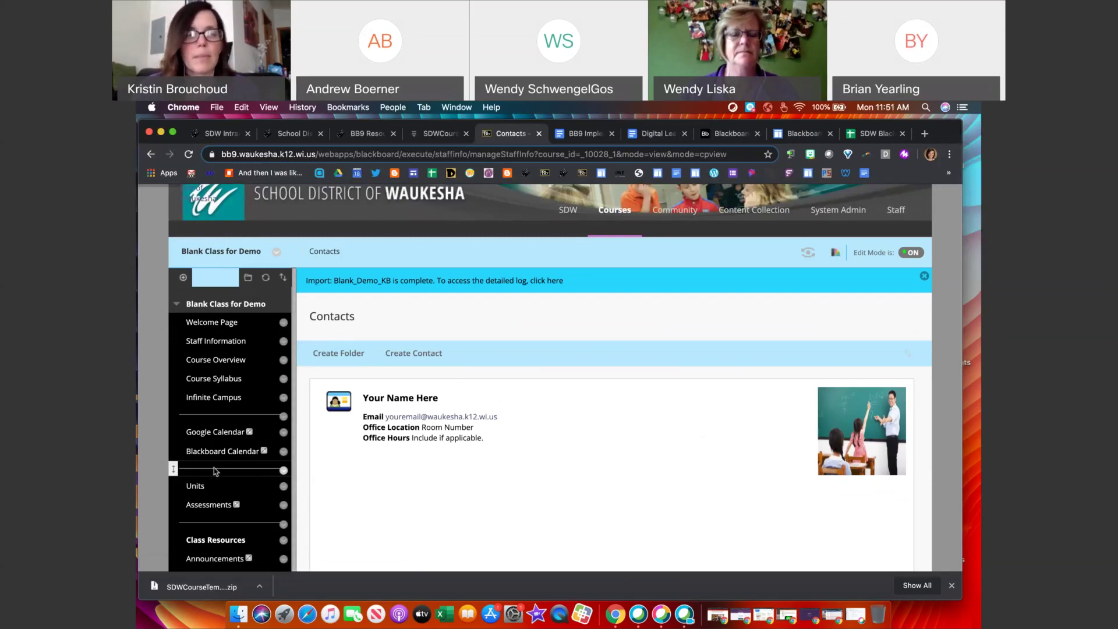
scroll(235, 461, "down", 3)
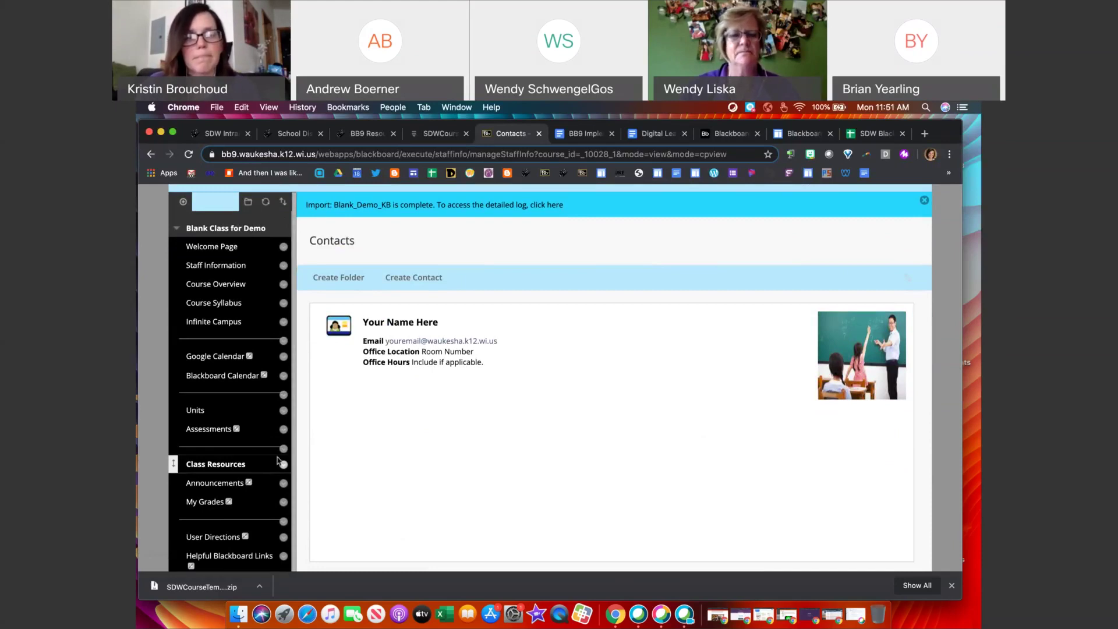
scroll(279, 461, "down", 1)
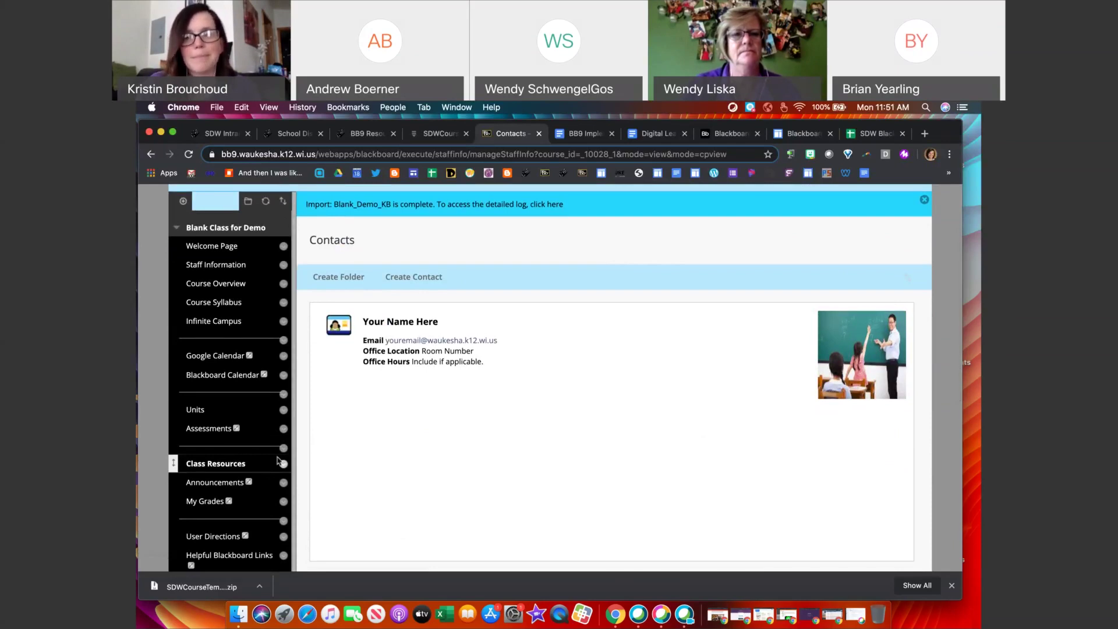
scroll(278, 461, "down", 1)
scroll(279, 461, "up", 3)
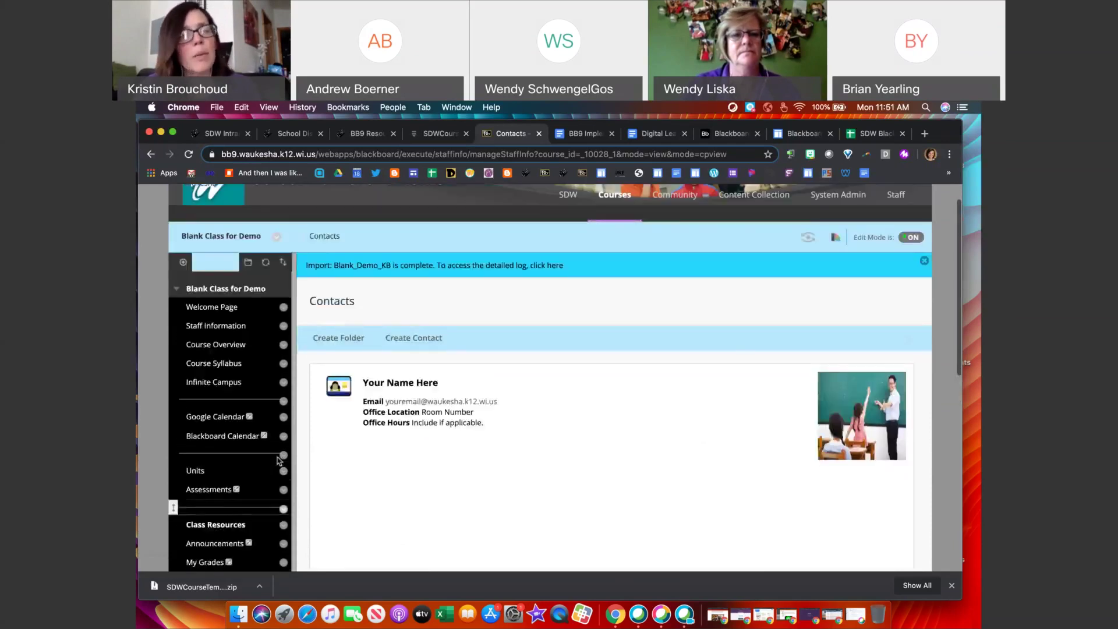
scroll(278, 462, "up", 2)
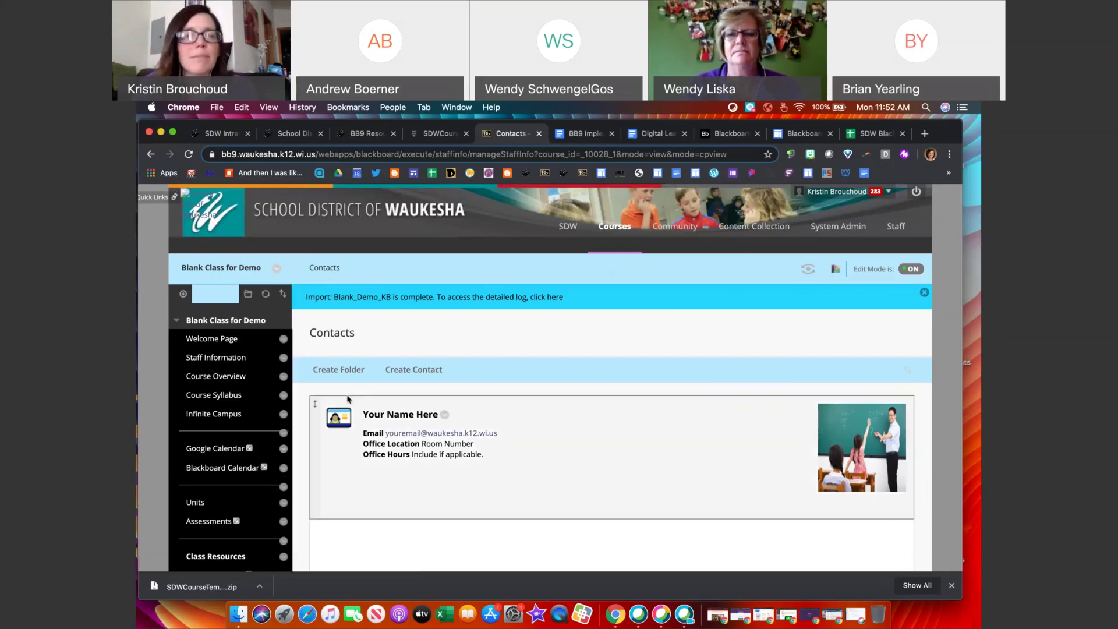
scroll(348, 399, "down", 2)
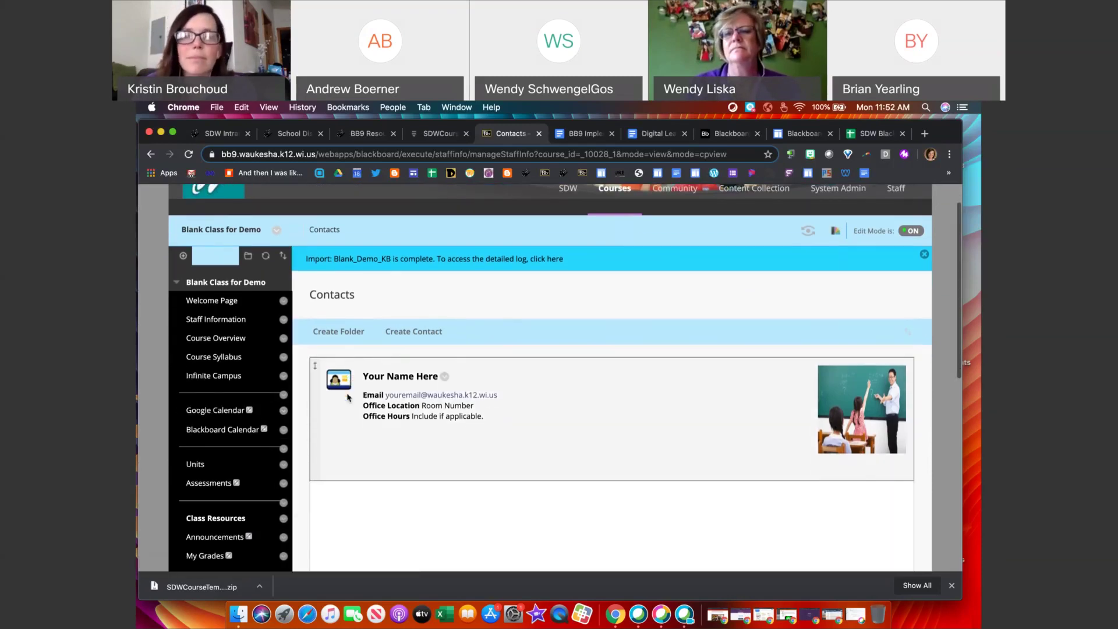
scroll(349, 399, "down", 1)
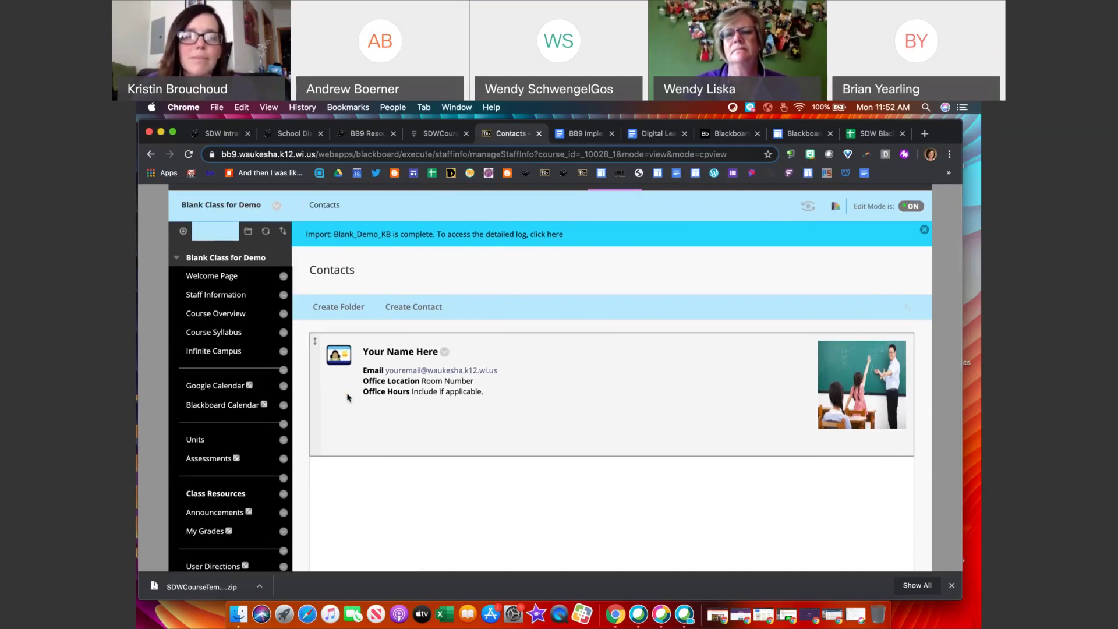
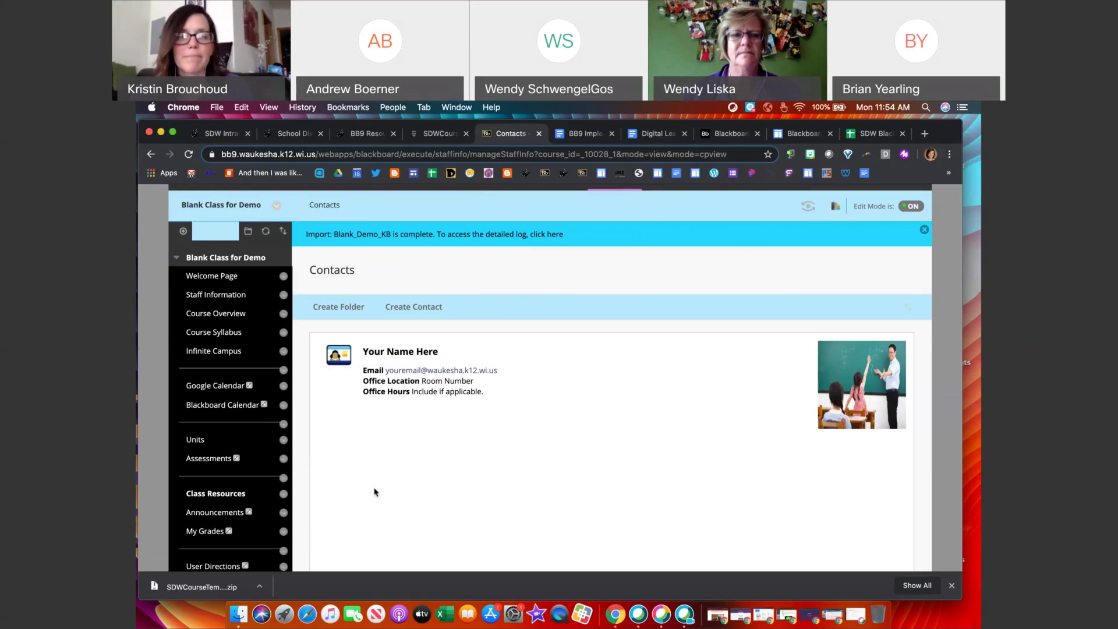
Step: Open Units, then the Unit Folder, and scroll to its hidden Teacher Lesson Plans folder and Student Lessons 1–3
left_click(200, 443)
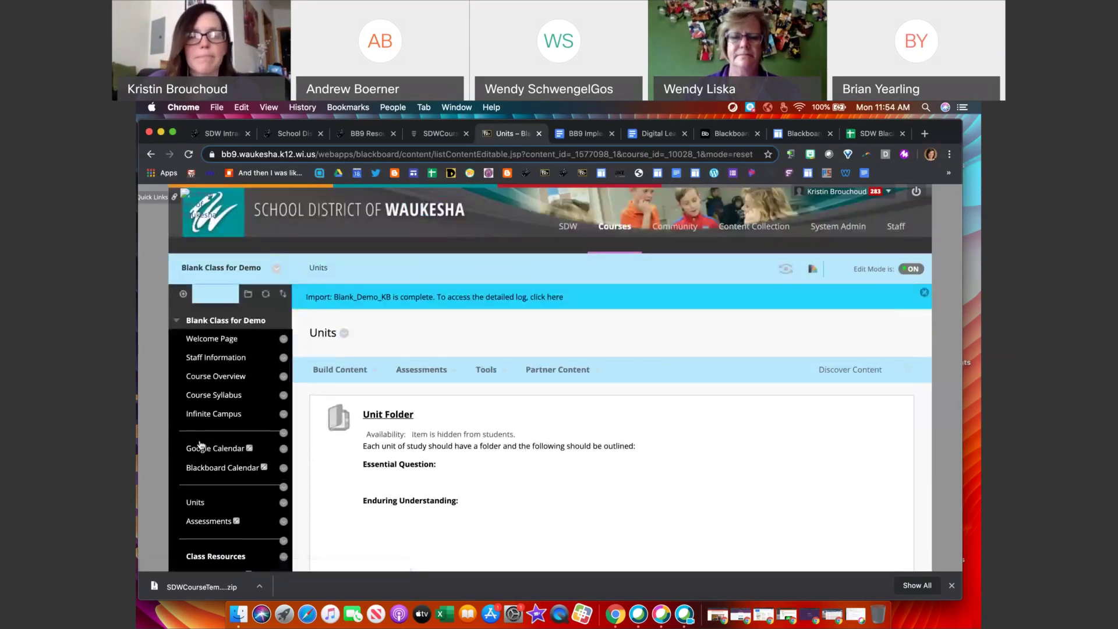
left_click(388, 414)
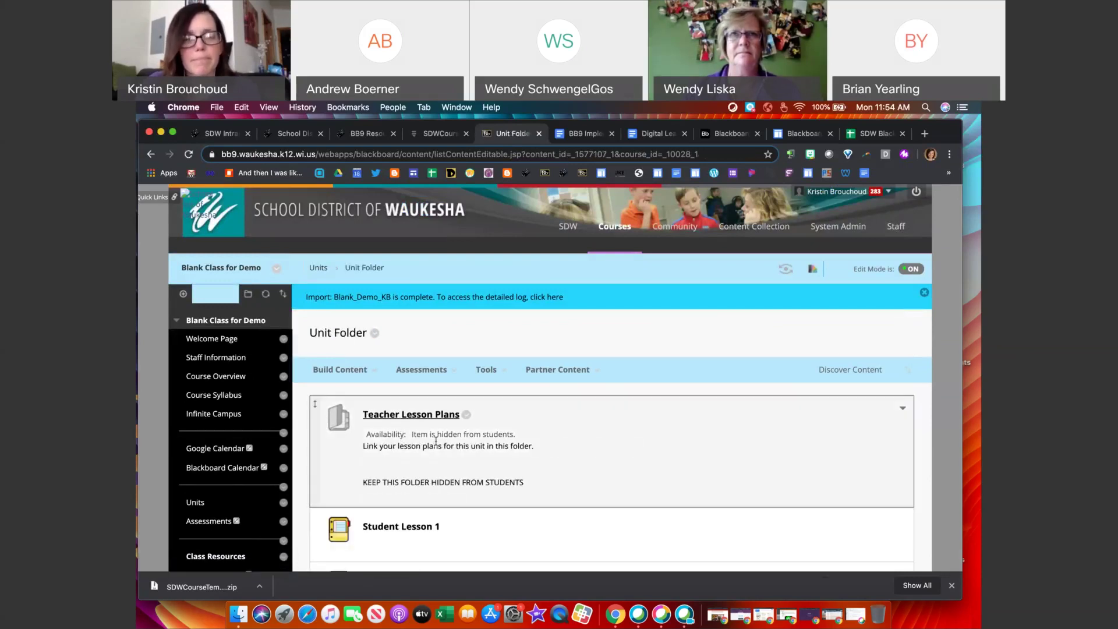
scroll(436, 445, "down", 2)
scroll(436, 446, "down", 4)
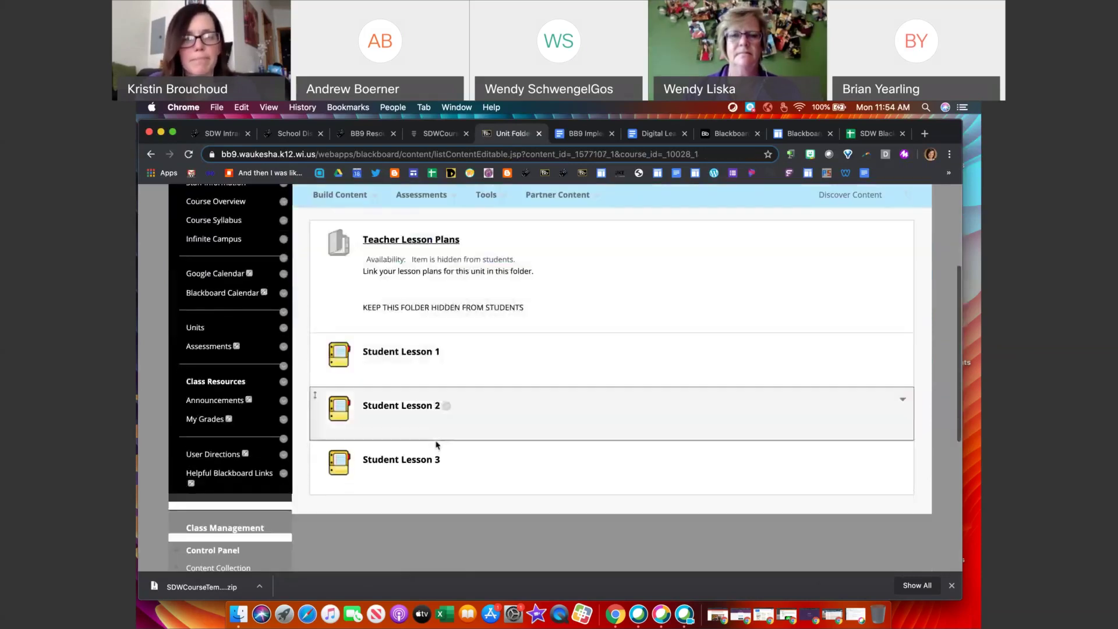